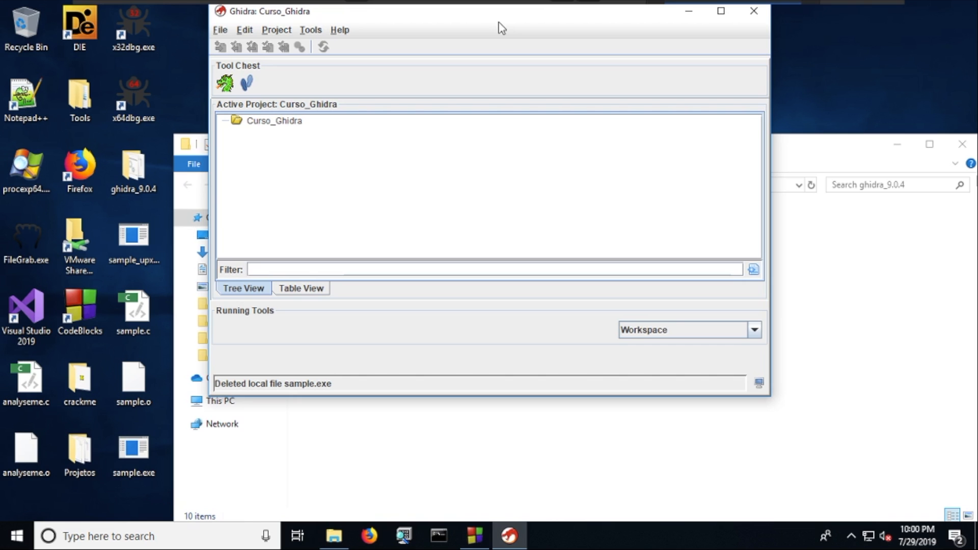
- Switch to Code::Blocks and review the main function in sample.c
left_click(488, 525)
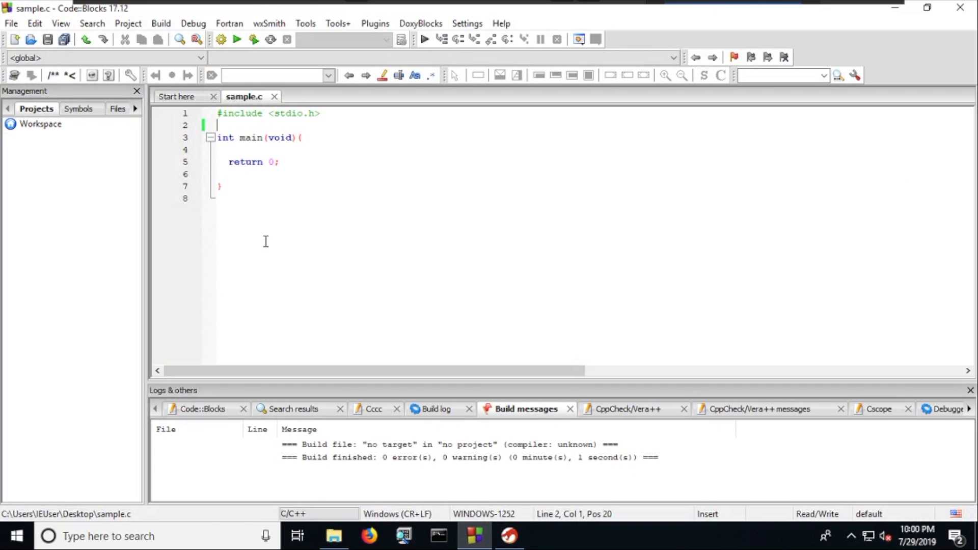
left_click(307, 194)
key("shift+Up")
key("shift+Up")
key("shift+Up")
key("shift+Up")
key("shift+Up")
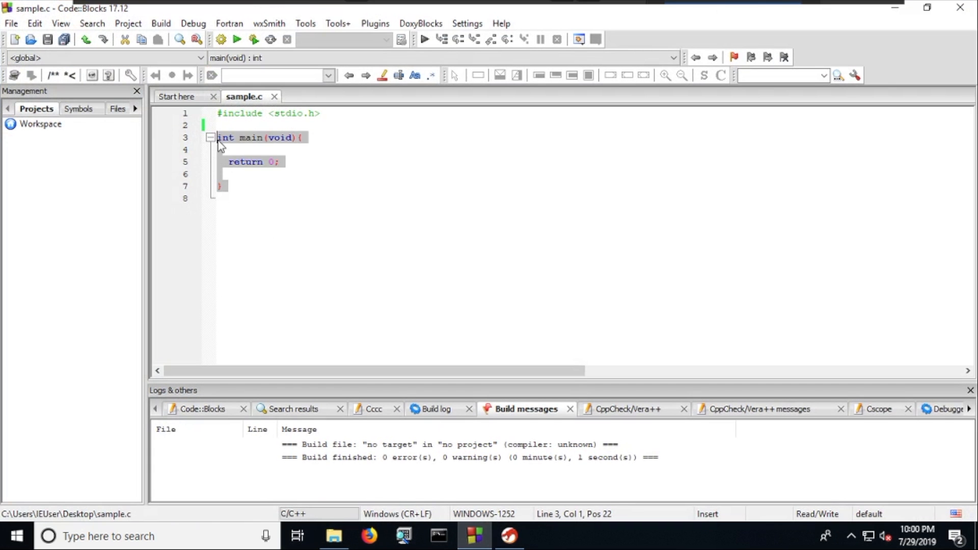
left_click(317, 184)
- Add one blank line between the stdio.h include and the main function in sample.c, and build the file
left_click(290, 122)
key("Return")
key("Return")
key("Up")
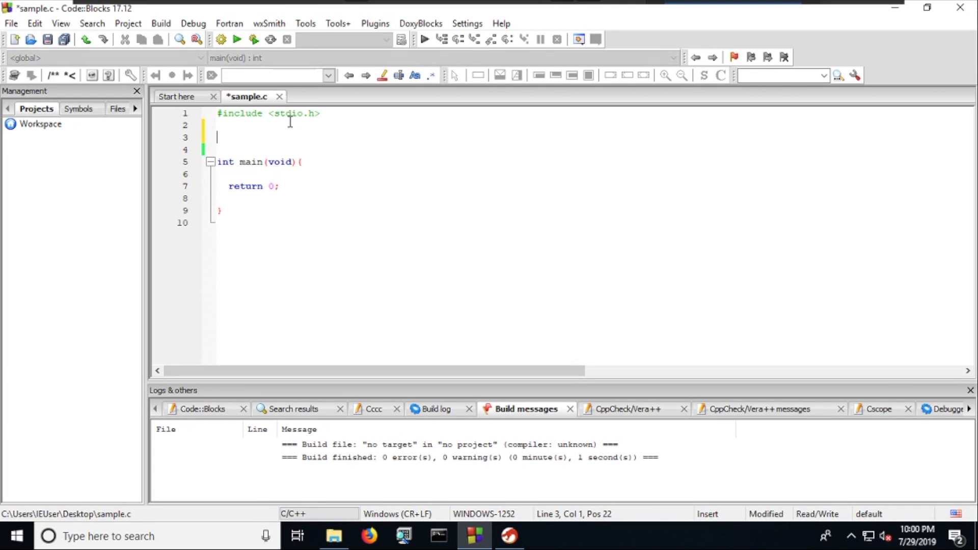
left_click_drag(251, 206, 283, 186)
left_click(260, 210)
left_click(276, 186)
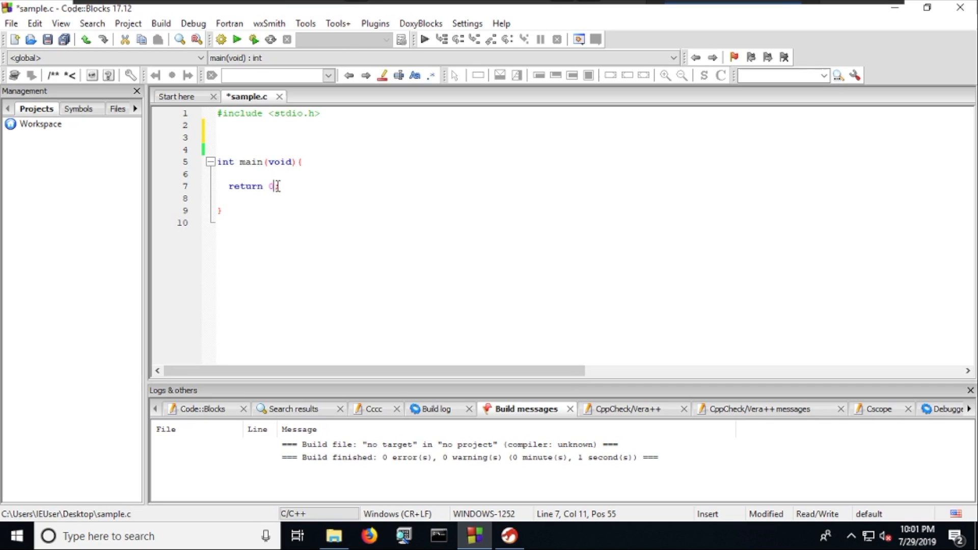
left_click(258, 137)
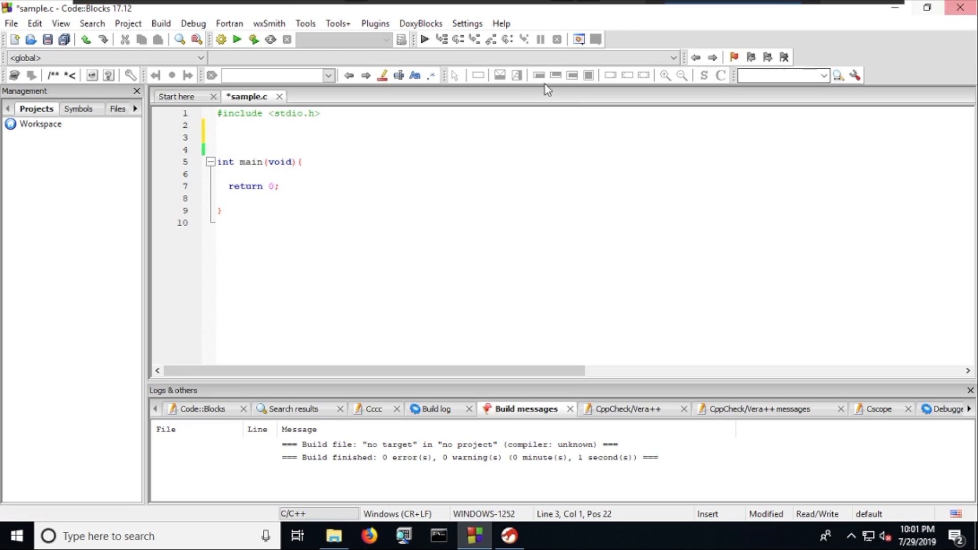
key("BackSpace")
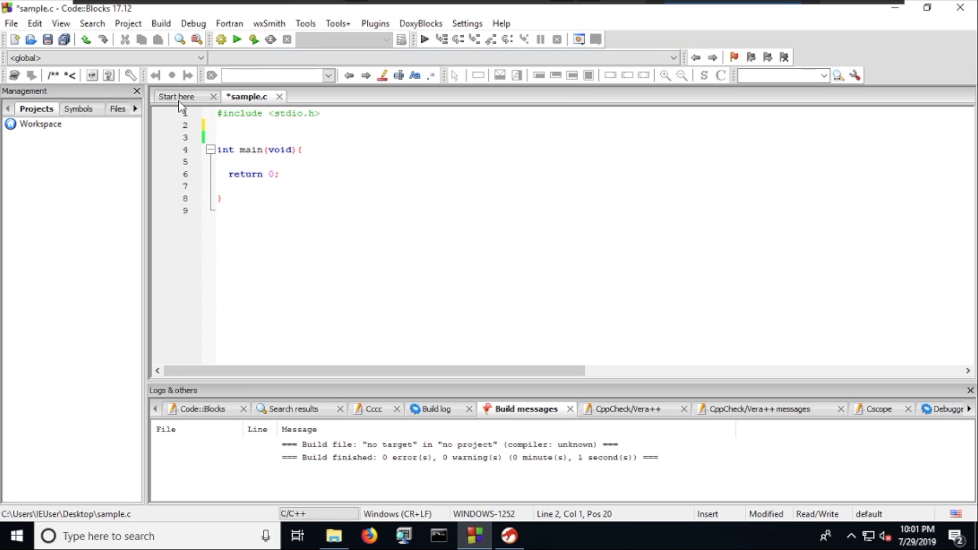
left_click(221, 40)
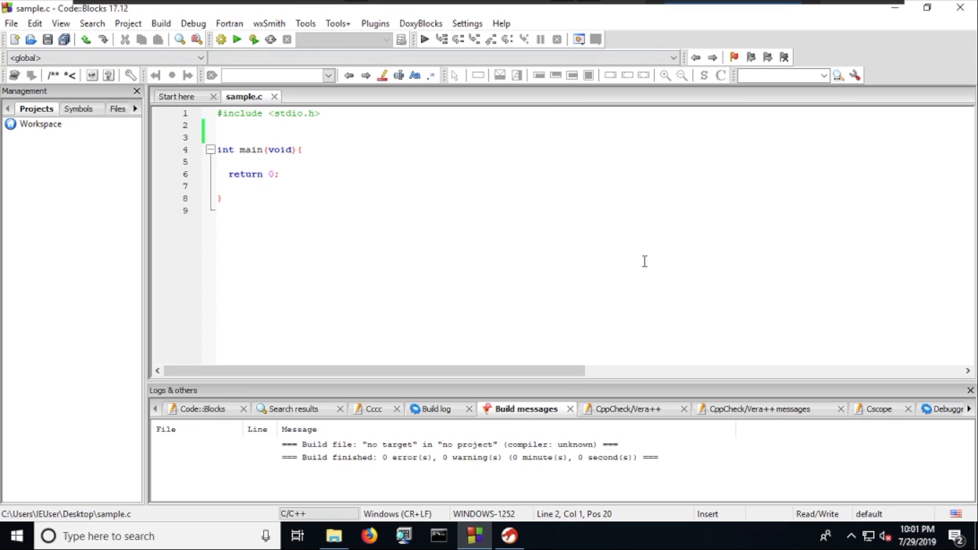
- Switch to Ghidra and import sample.exe from the desktop into the Curso_Ghidra project as Portable Executable (PE), closing the import summary
left_click(894, 8)
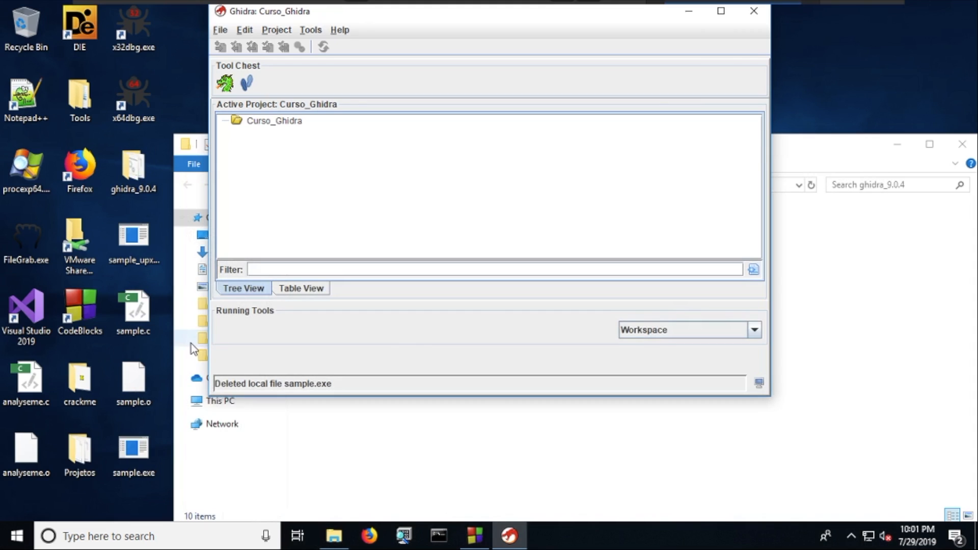
left_click_drag(148, 457, 336, 143)
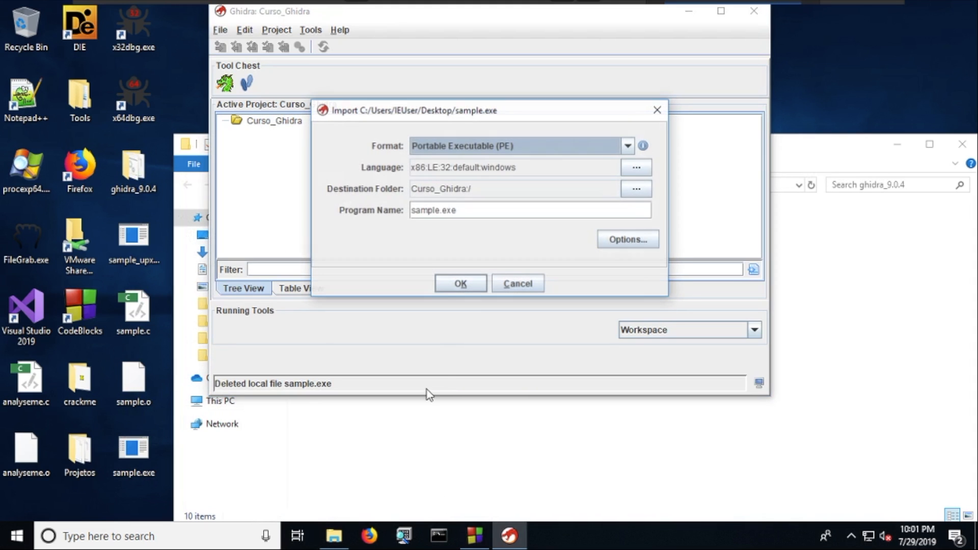
left_click(477, 282)
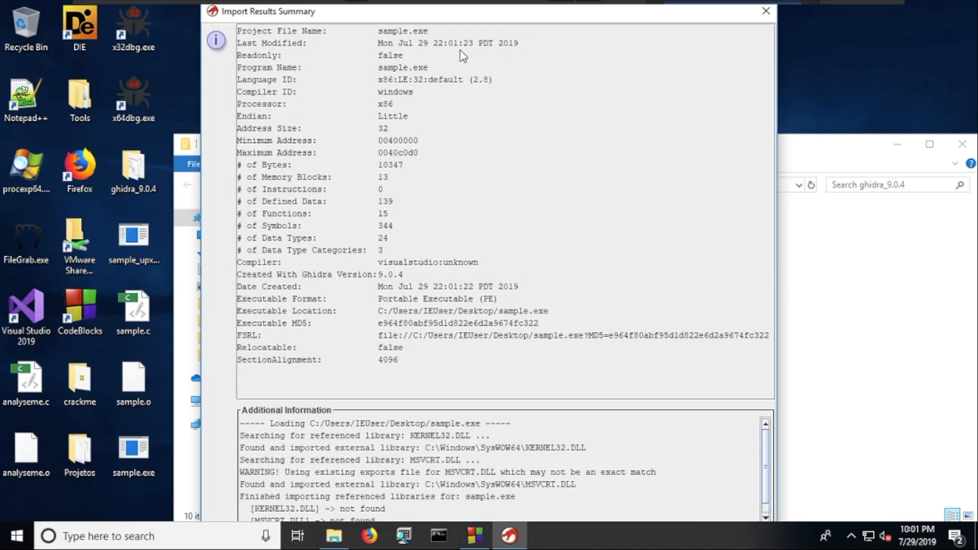
left_click_drag(430, 16, 415, 76)
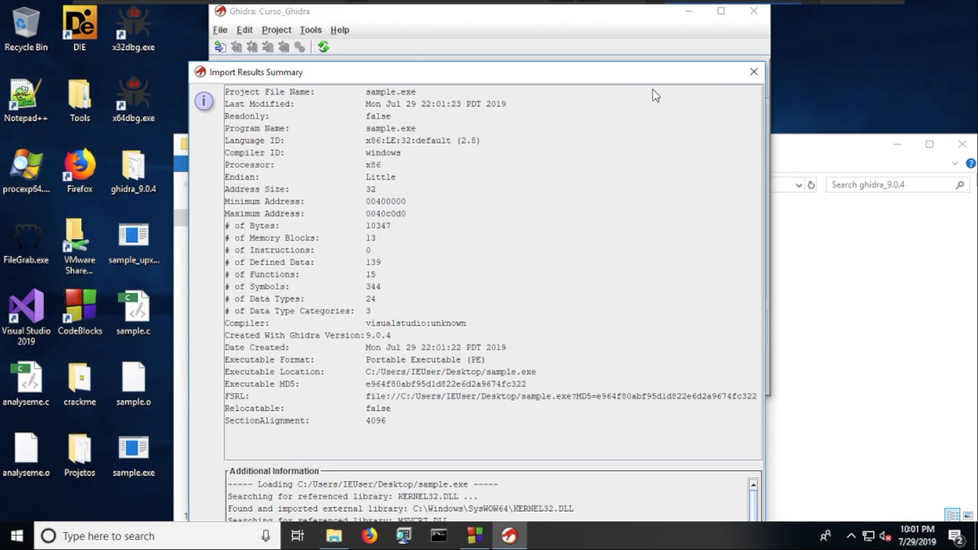
left_click(752, 69)
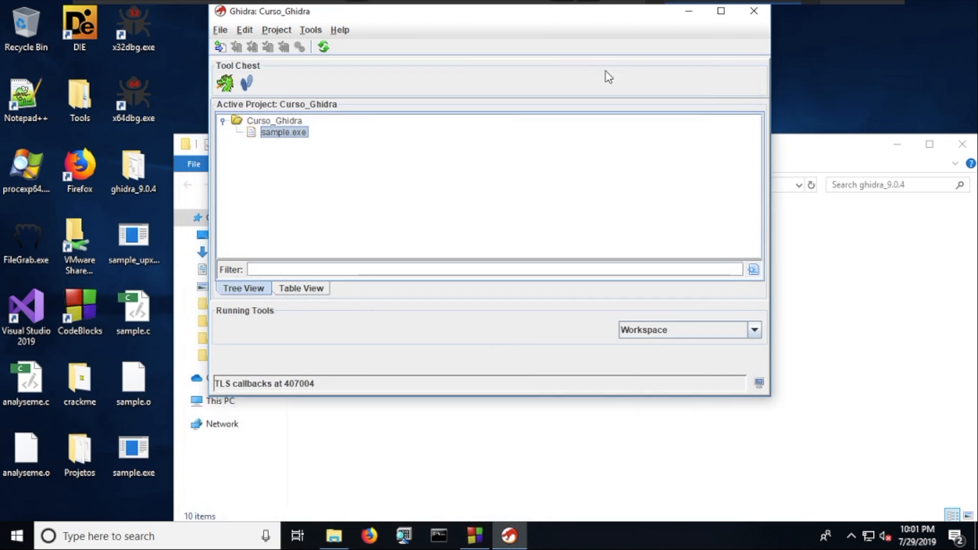
- Open sample.exe in the CodeBrowser and run the auto analysis on it, dismissing the analysis summary
double_click(286, 132)
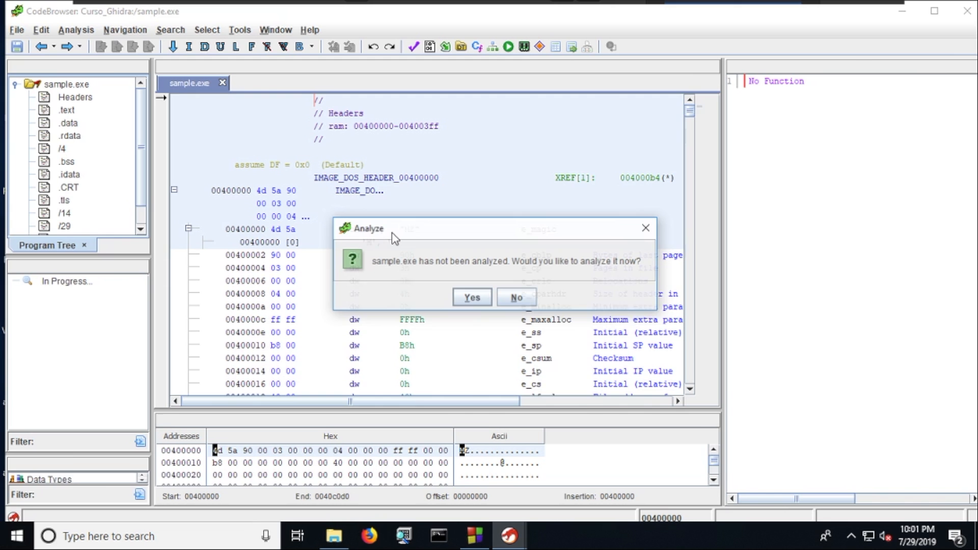
left_click_drag(446, 234, 394, 167)
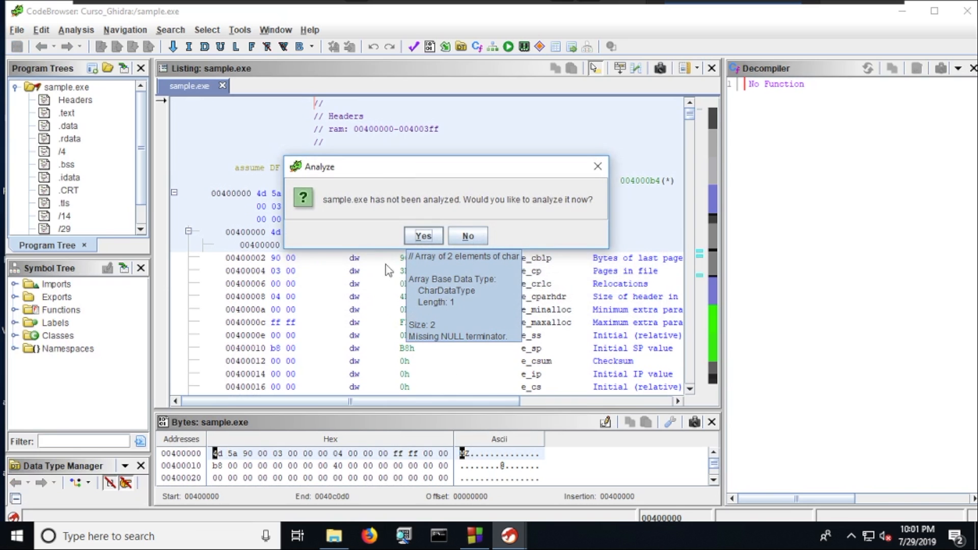
left_click(423, 236)
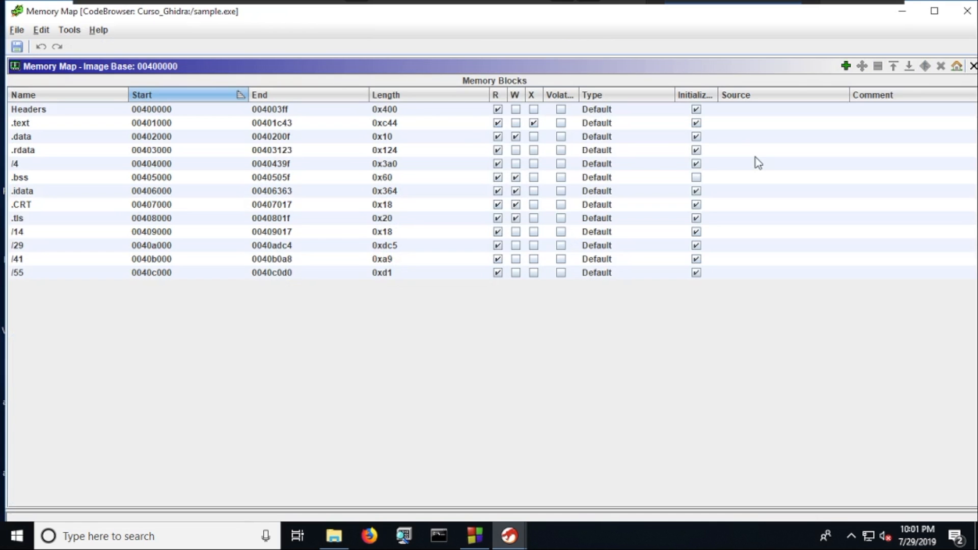
left_click(932, 20)
left_click(902, 20)
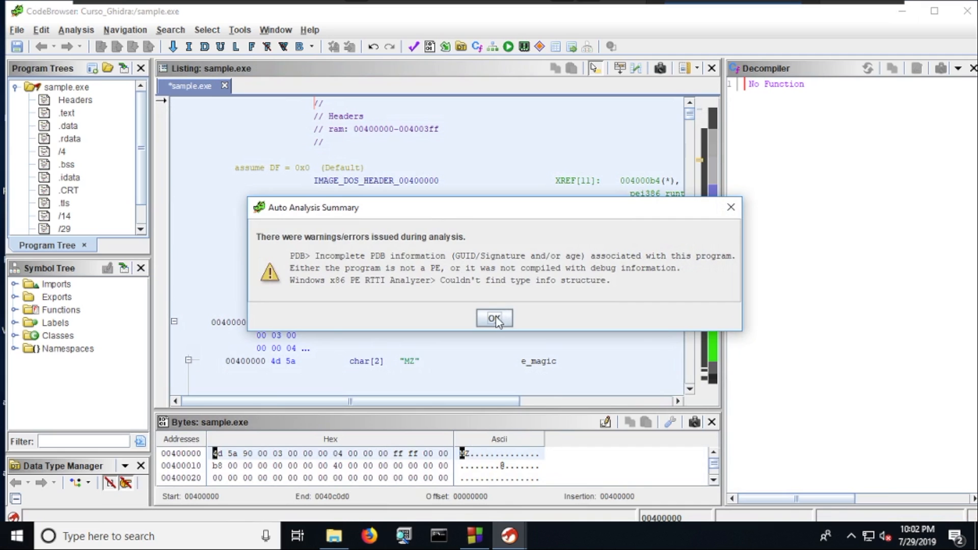
left_click(494, 319)
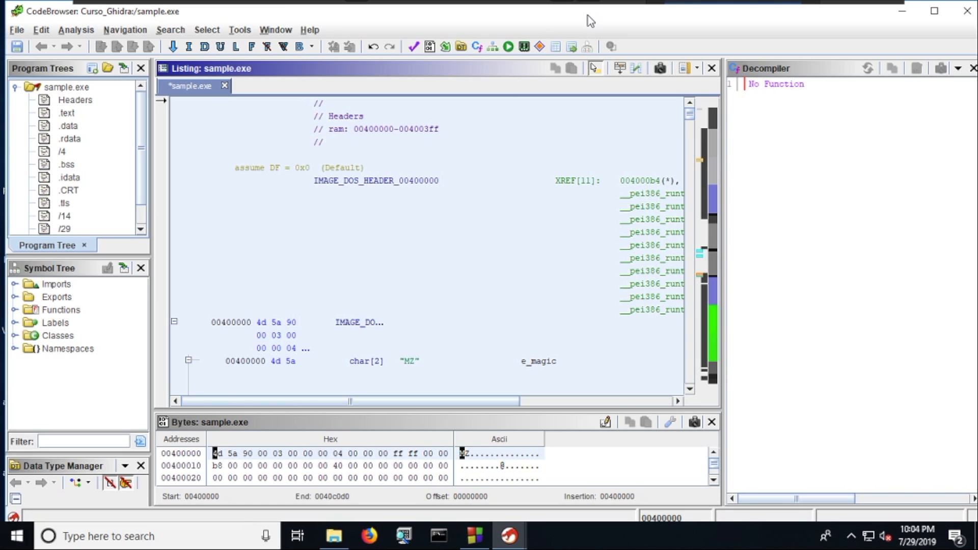
- Open the Memory Map of sample.exe and go through its memory blocks from Headers to /55
left_click(521, 47)
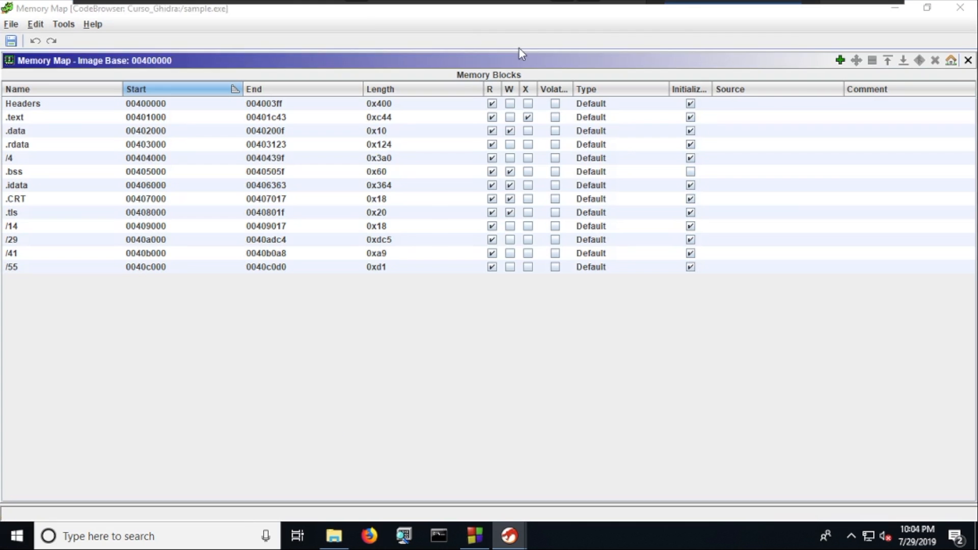
left_click(960, 8)
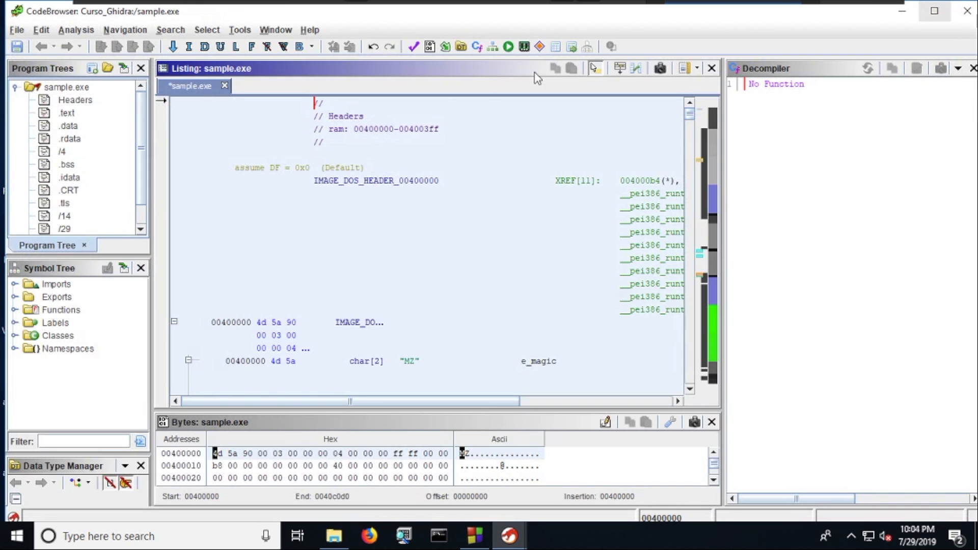
left_click(522, 48)
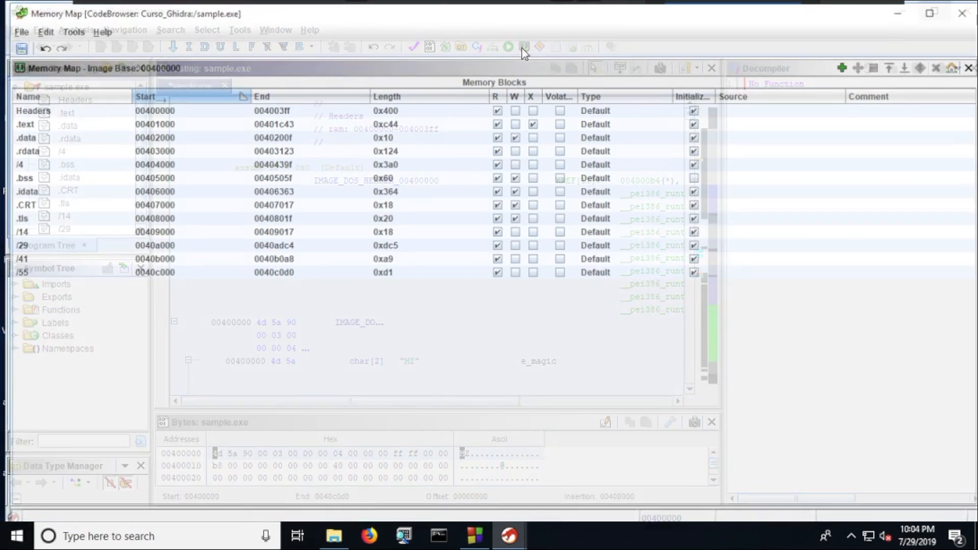
left_click(53, 113)
left_click(51, 127)
left_click(54, 139)
left_click(54, 151)
left_click(52, 165)
left_click(56, 188)
left_click(68, 179)
left_click(72, 196)
left_click(70, 217)
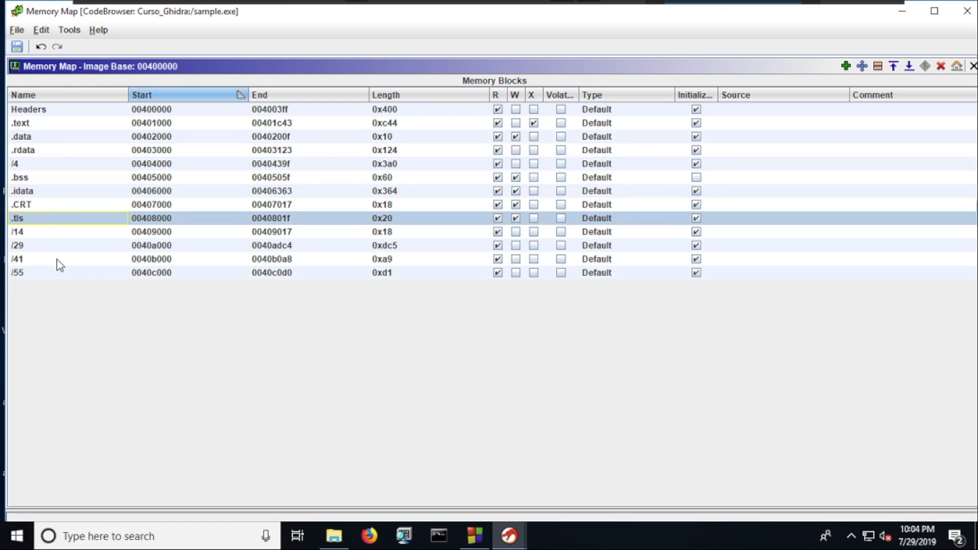
left_click_drag(51, 273, 99, 124)
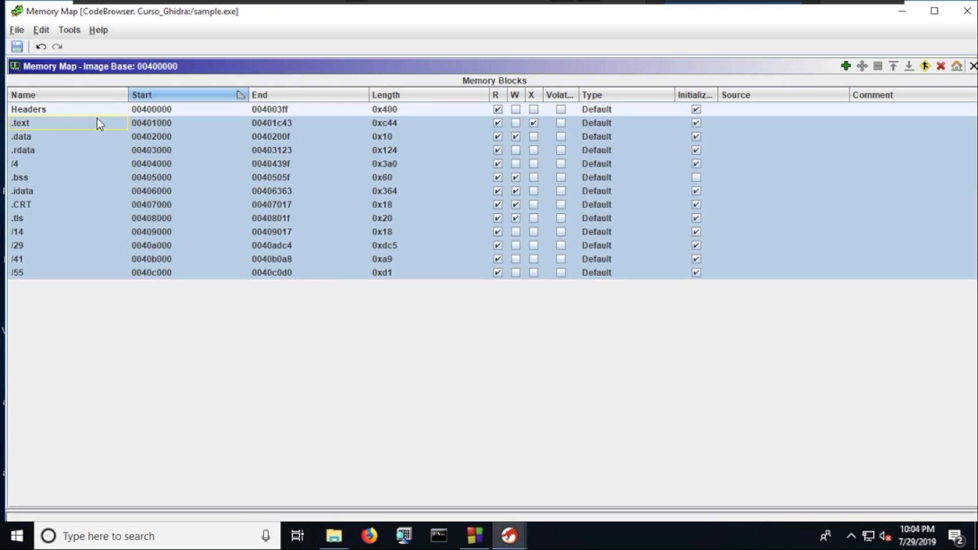
- Examine the Headers, .text, .data, .rdata and /4 entries among the memory blocks
left_click(95, 119)
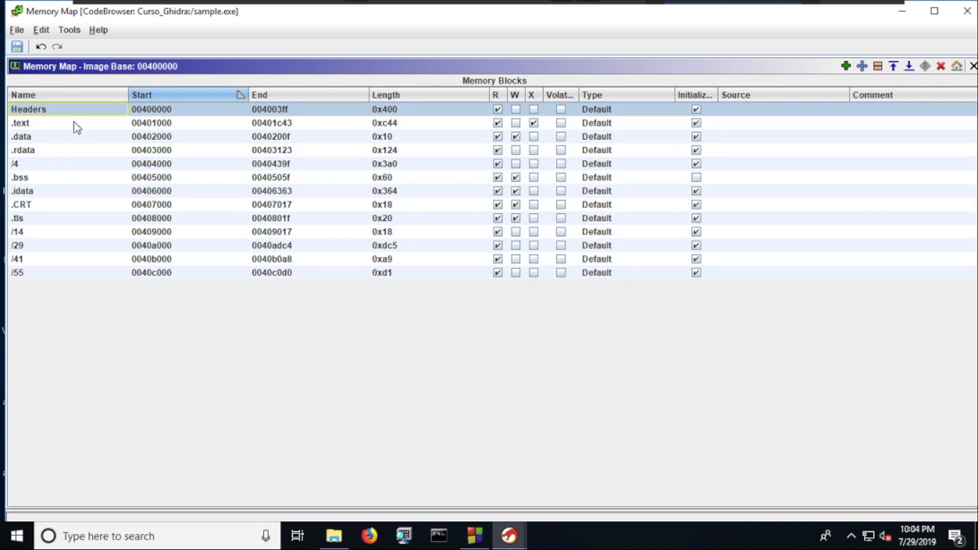
left_click(38, 138)
left_click(58, 151)
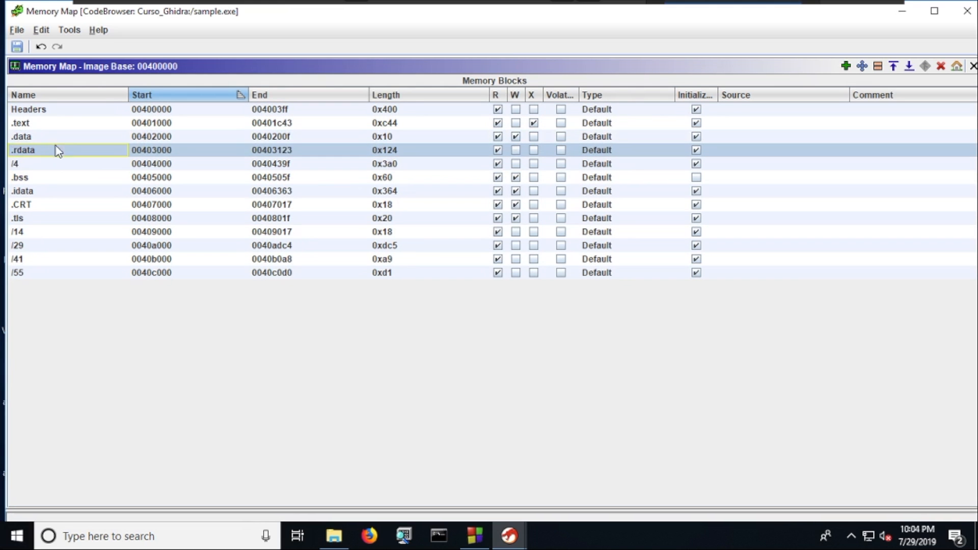
left_click(64, 163)
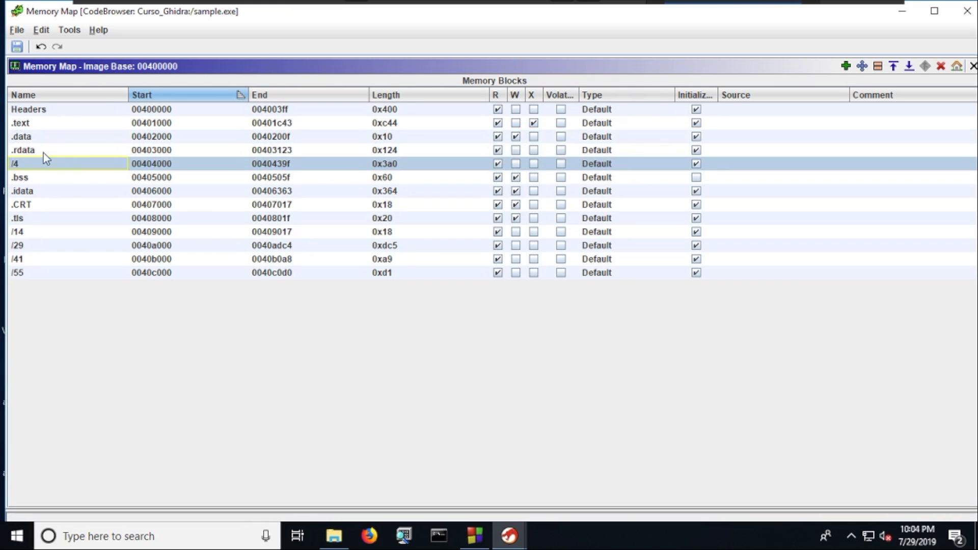
left_click(45, 152)
left_click(25, 124)
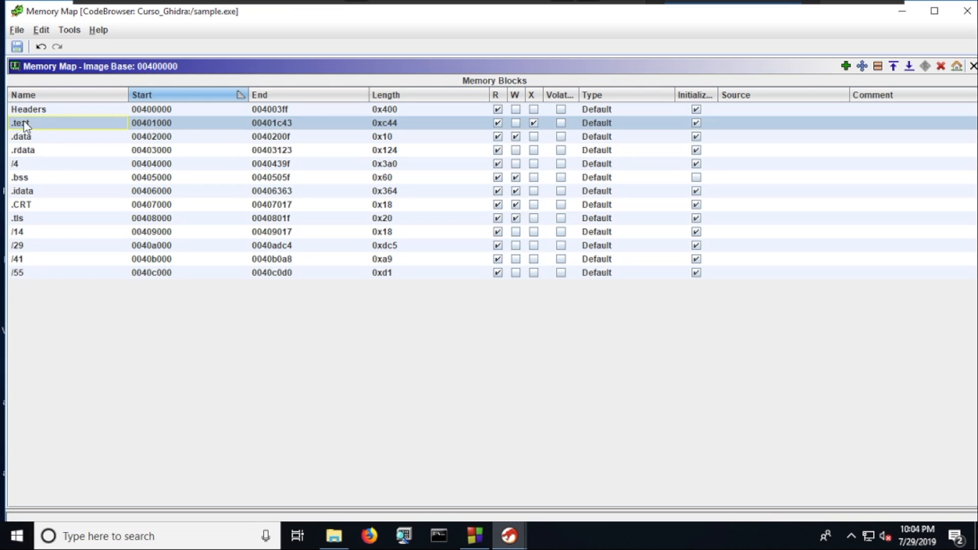
double_click(41, 123)
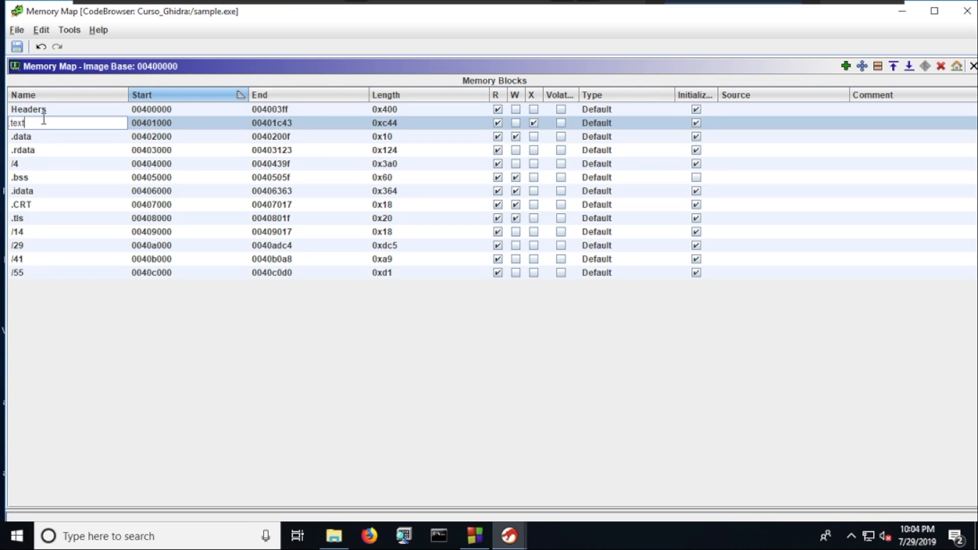
left_click(29, 124)
left_click(77, 150)
left_click(75, 128)
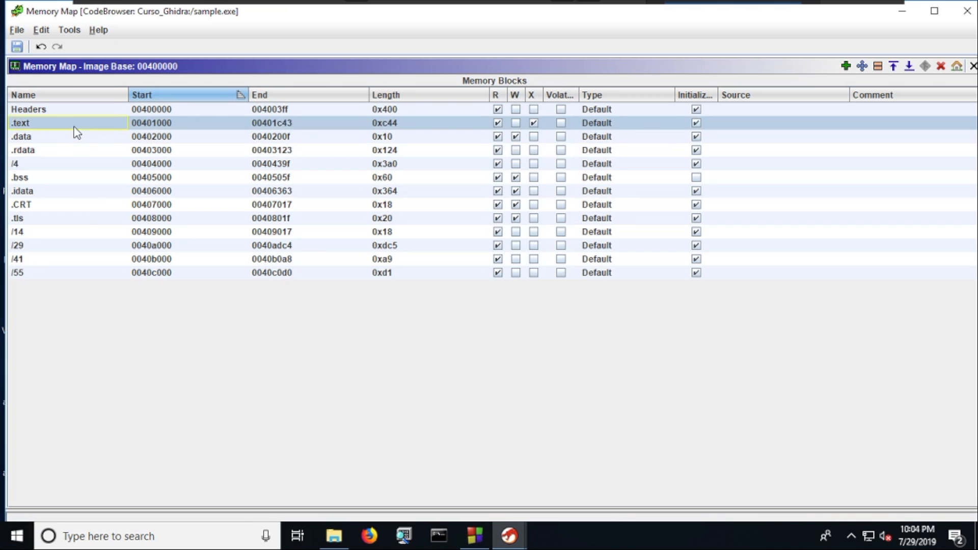
left_click(72, 137)
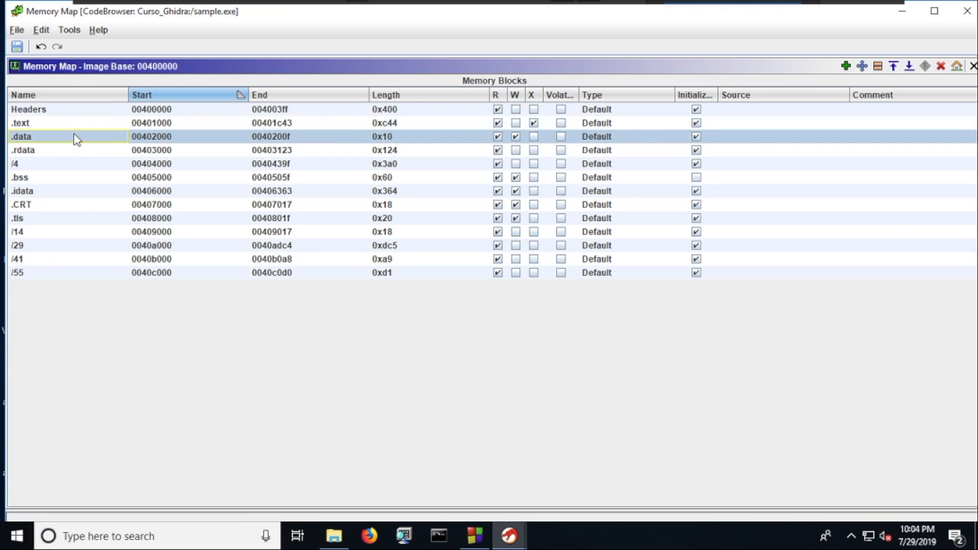
- Compare the .text and .data memory blocks with each other and with the Headers block
left_click(29, 124)
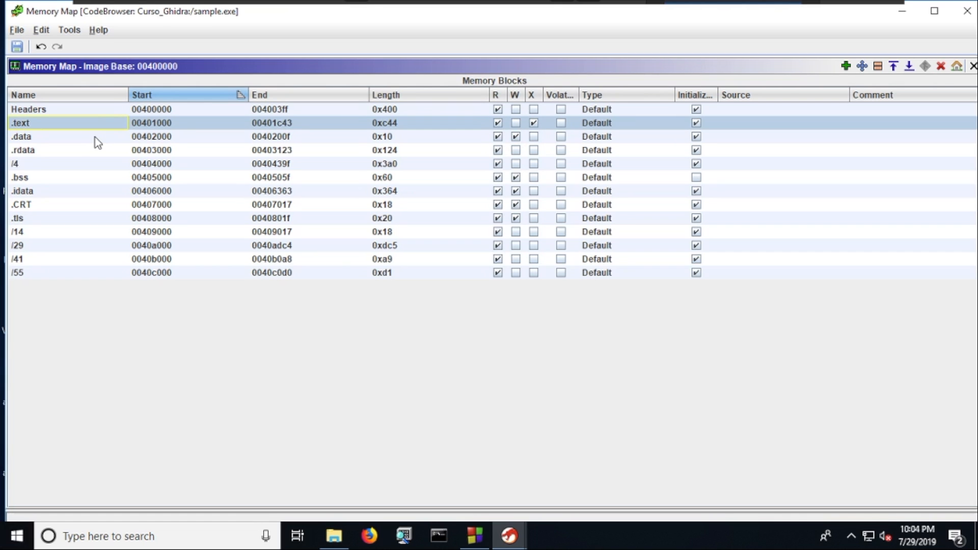
left_click(77, 137)
left_click(82, 124)
left_click(57, 136)
left_click(27, 126)
left_click(66, 138)
left_click(82, 114)
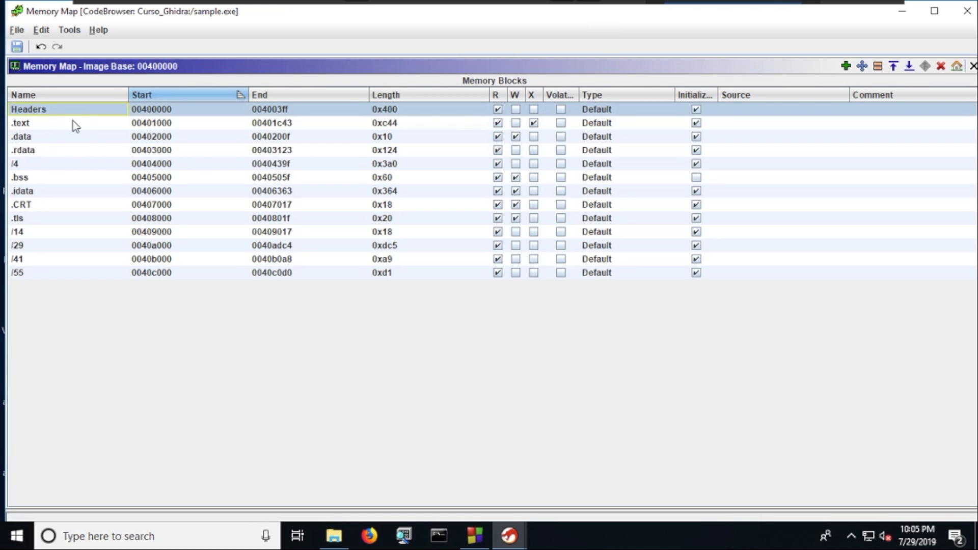
left_click(78, 125)
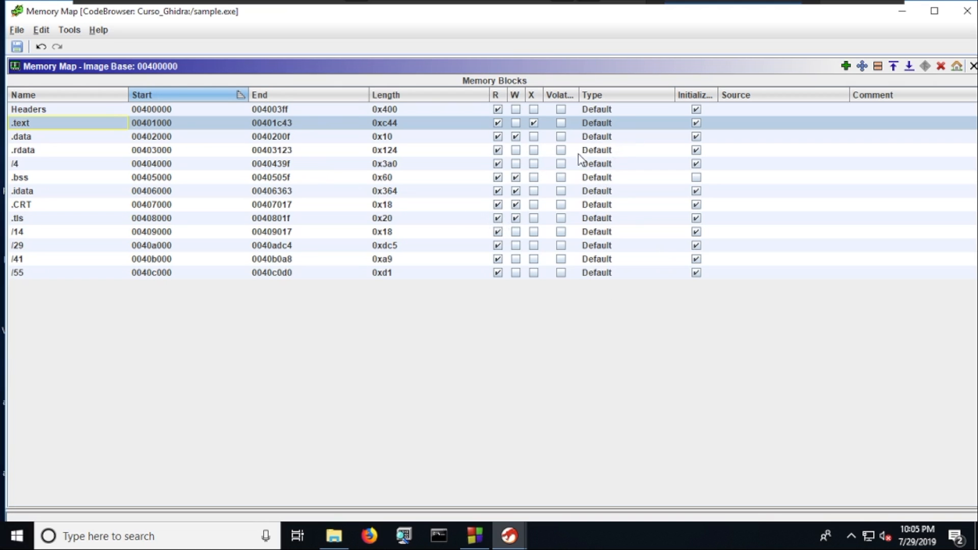
- Check the execute permission of the .text block and the start addresses of the .data, .rdata and Headers blocks
left_click(534, 122)
left_click(92, 137)
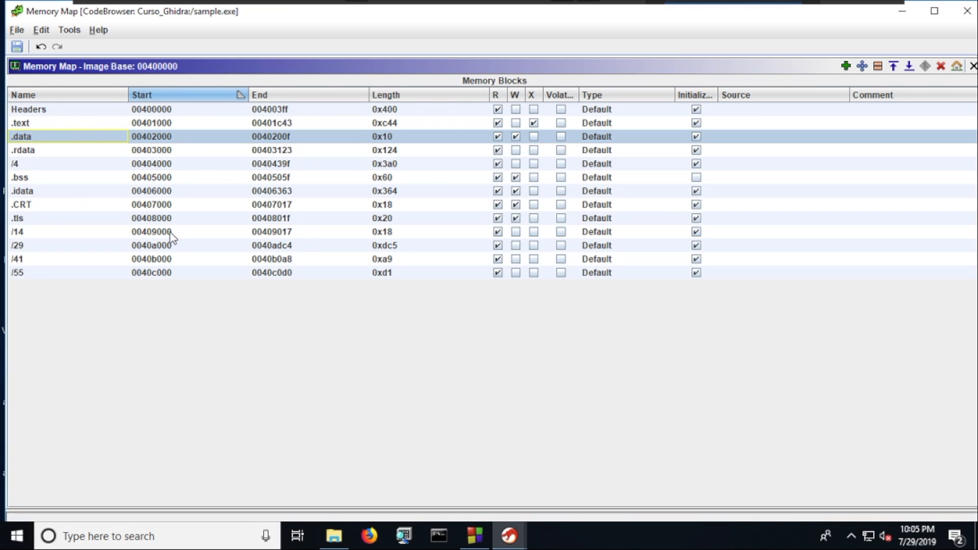
left_click(174, 149)
left_click(158, 140)
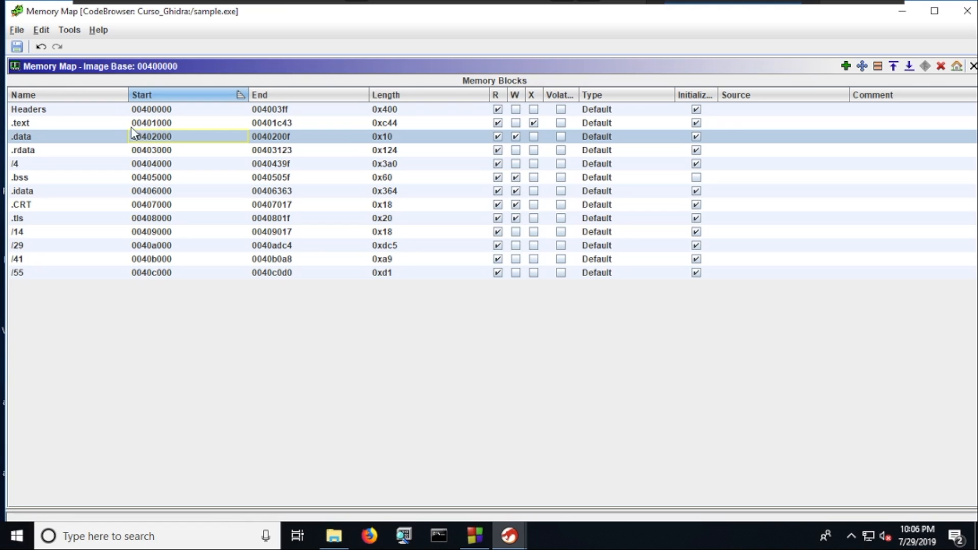
left_click(137, 111)
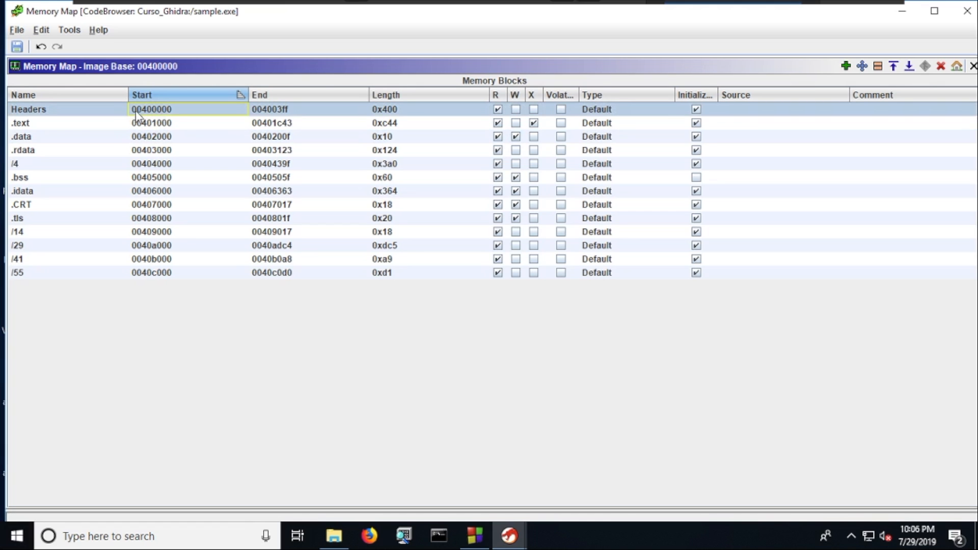
- Compare the start addresses of the .text and .data memory blocks and check the length of .text
left_click(173, 125)
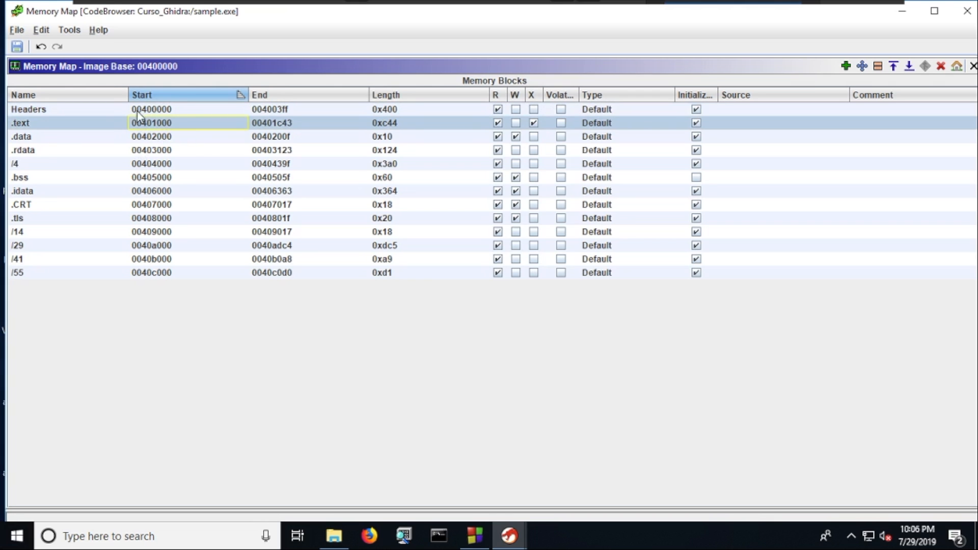
left_click(169, 138)
left_click(167, 124)
left_click(166, 140)
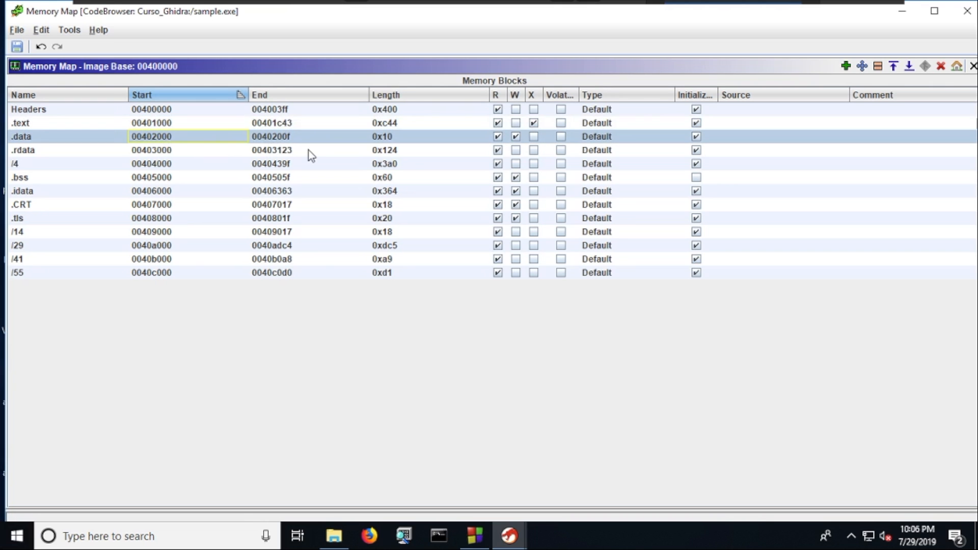
left_click(405, 123)
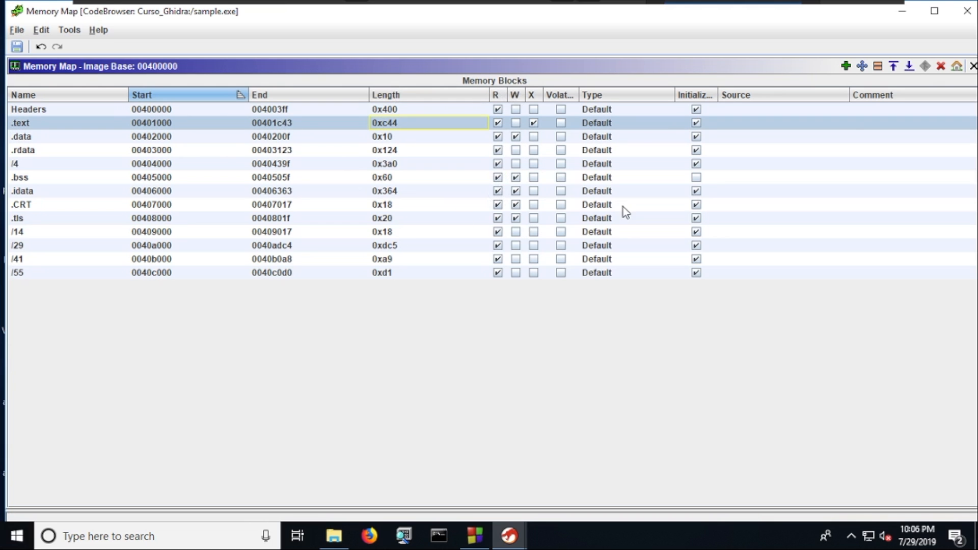
- Check the block type of the memory blocks from Headers through /29
left_click(610, 232)
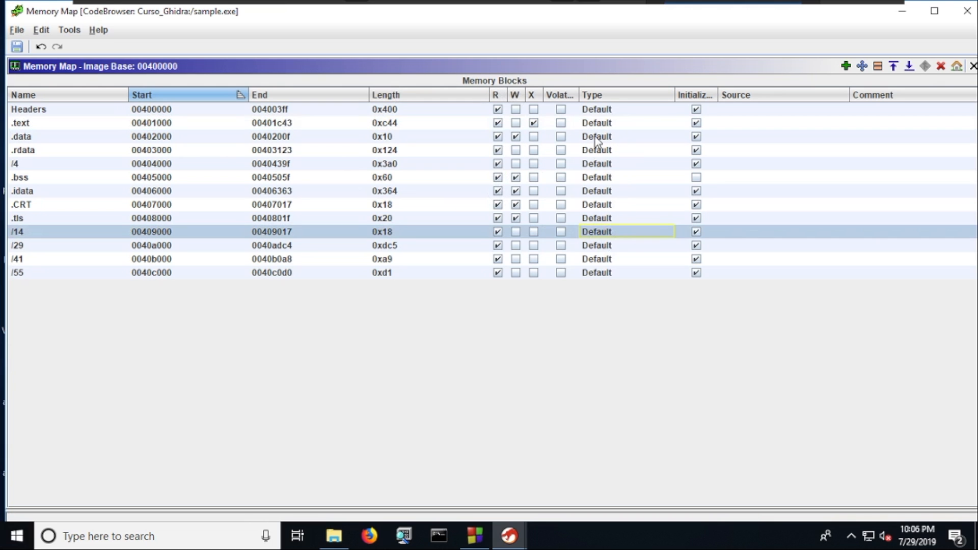
left_click_drag(602, 110, 622, 234)
left_click(623, 245)
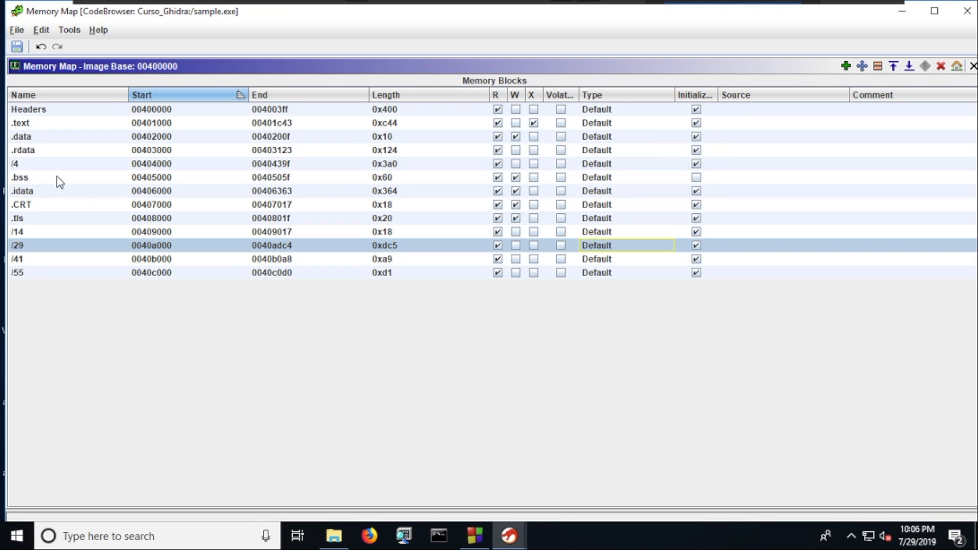
- Go to the start address of the .text block and examine its first instruction in the listing
left_click(34, 125)
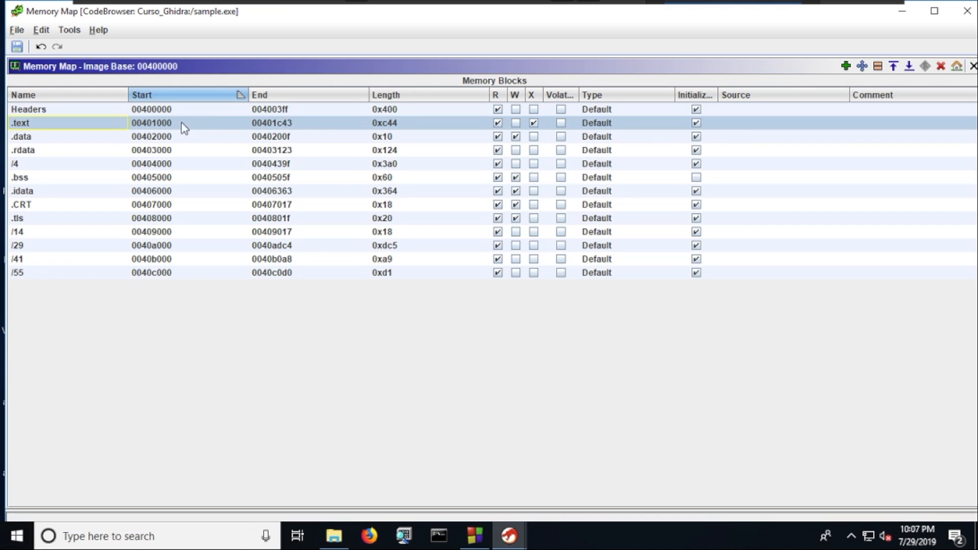
left_click(156, 125)
left_click(902, 11)
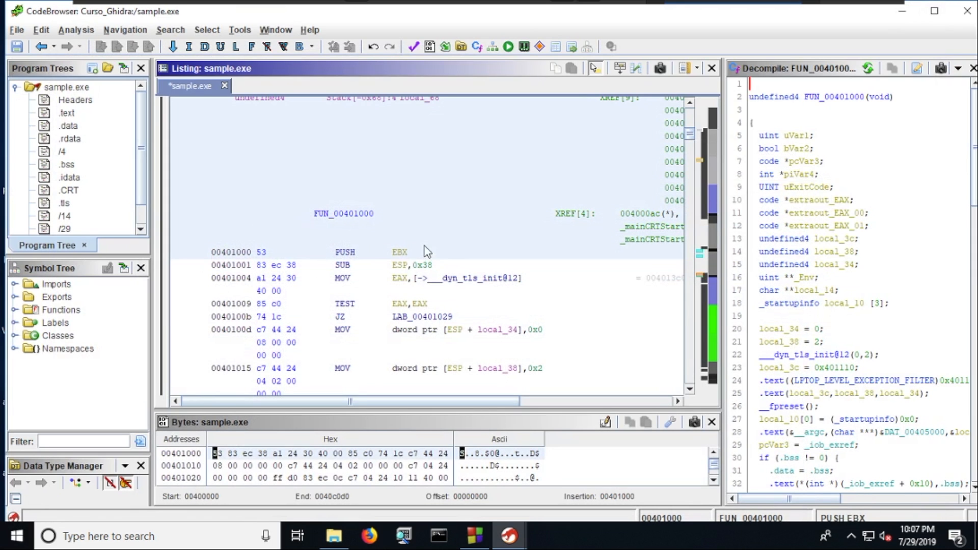
left_click_drag(399, 252, 411, 262)
left_click(393, 257)
- Reopen the Memory Map, compare with the .bss block, and set the .text block to uninitialized, removing its bytes
left_click(523, 47)
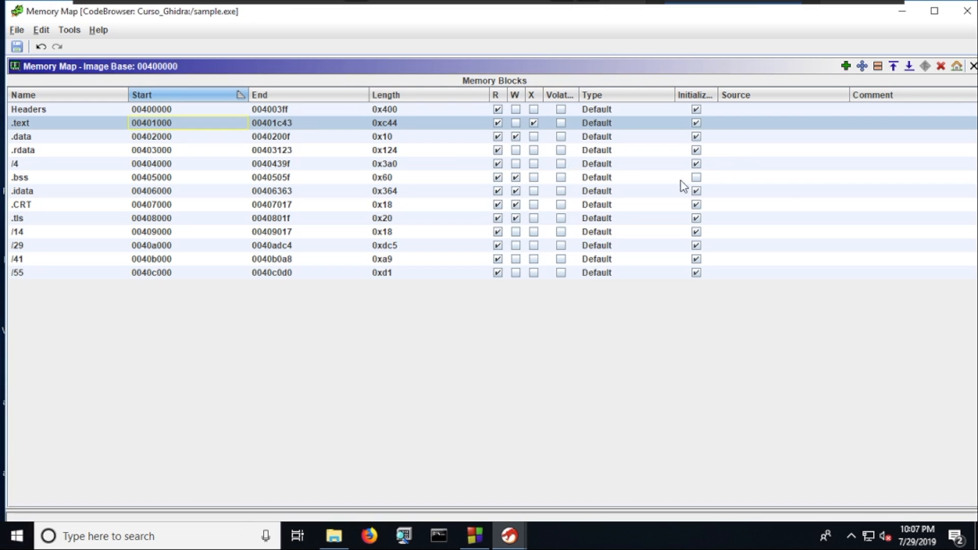
left_click(71, 178)
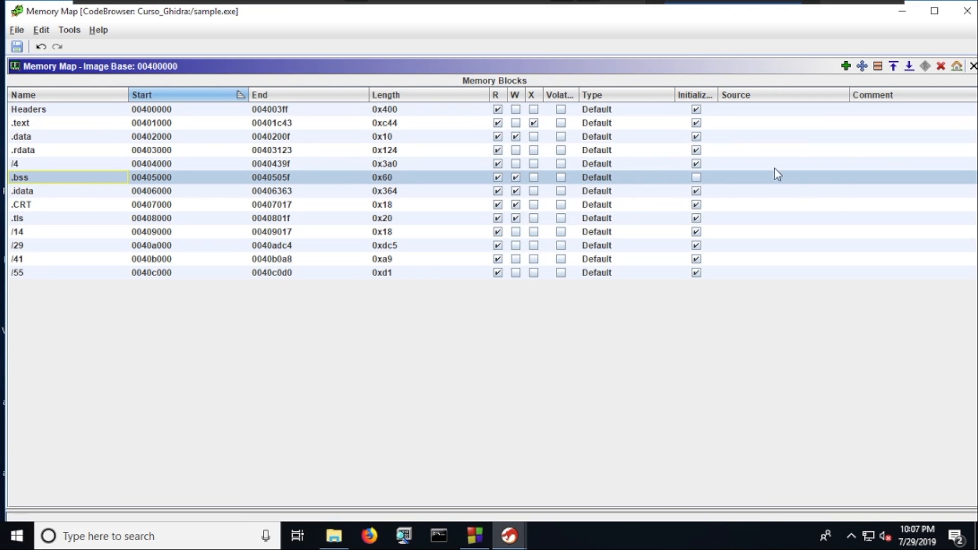
left_click(696, 124)
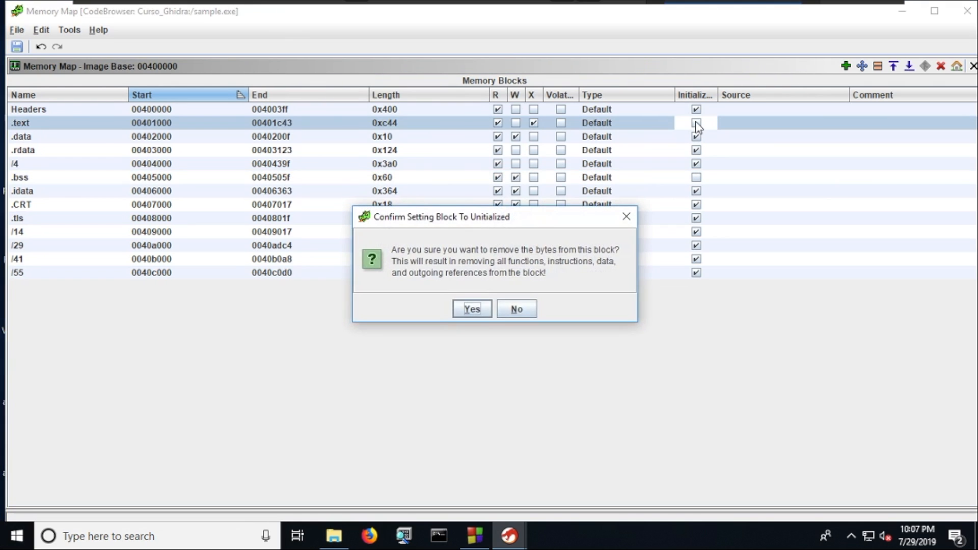
mouse_move(537, 229)
left_mouse_down()
mouse_move(548, 219)
mouse_move(463, 186)
mouse_move(531, 261)
mouse_move(574, 238)
mouse_move(544, 233)
left_mouse_up()
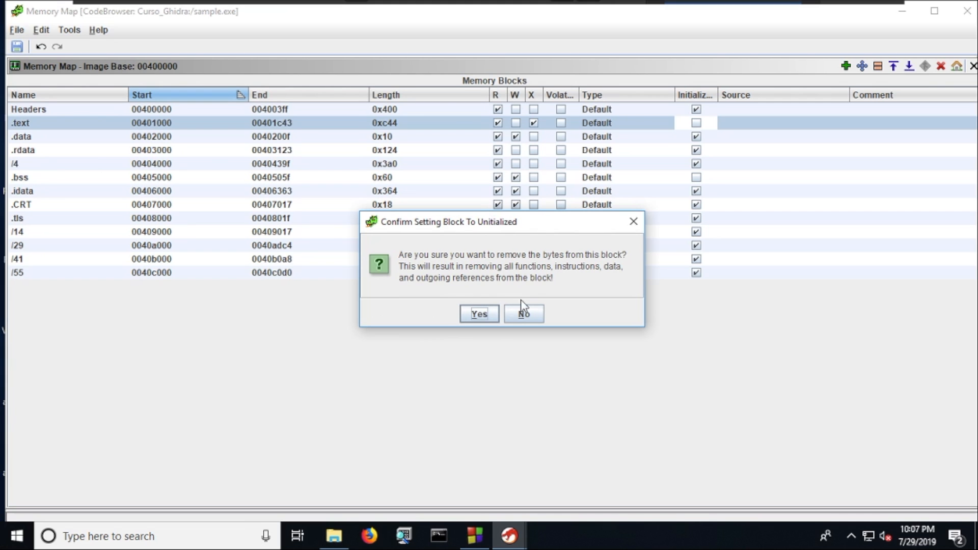
left_click(479, 315)
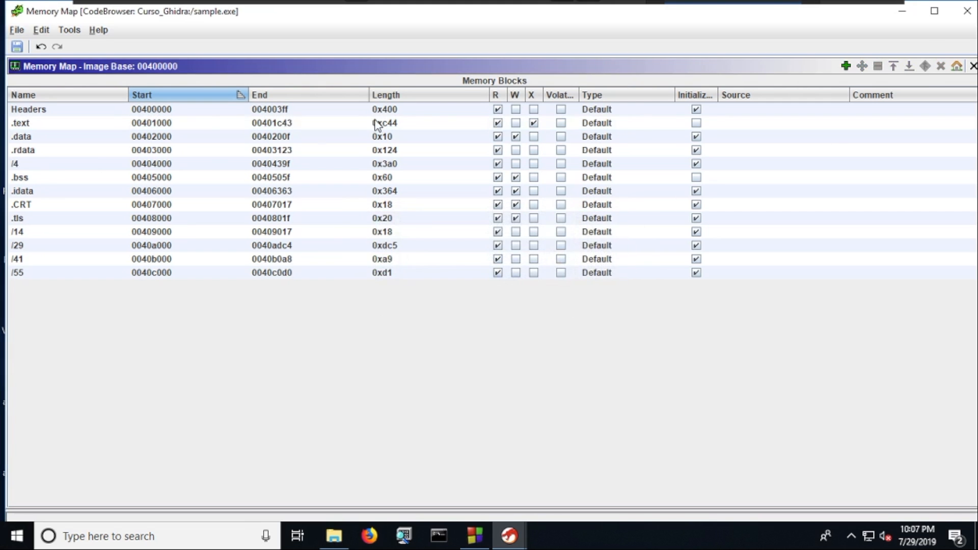
- Go to the start of the uninitialized .text block in the listing and look through its bytes
left_click(169, 126)
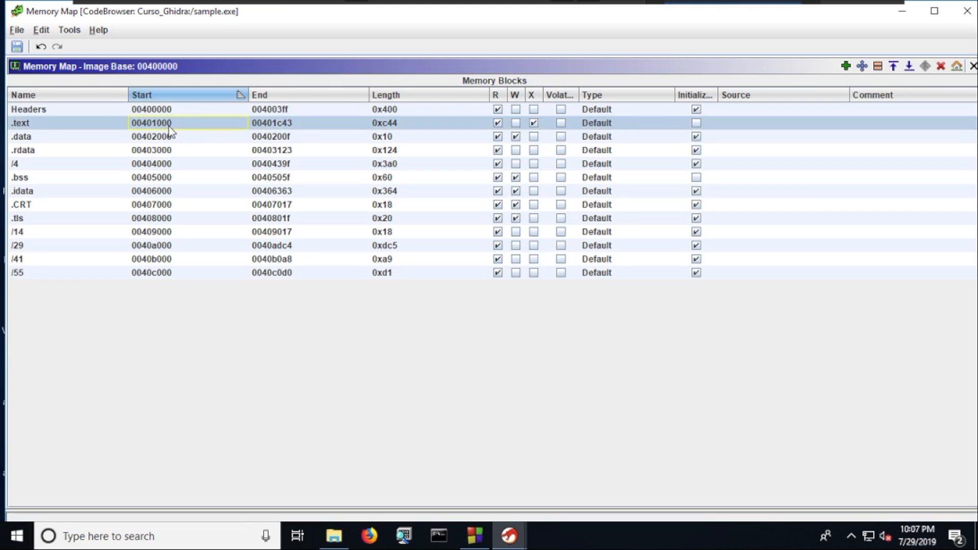
left_click(904, 11)
scroll(404, 259, "down", 5)
scroll(405, 259, "down", 10)
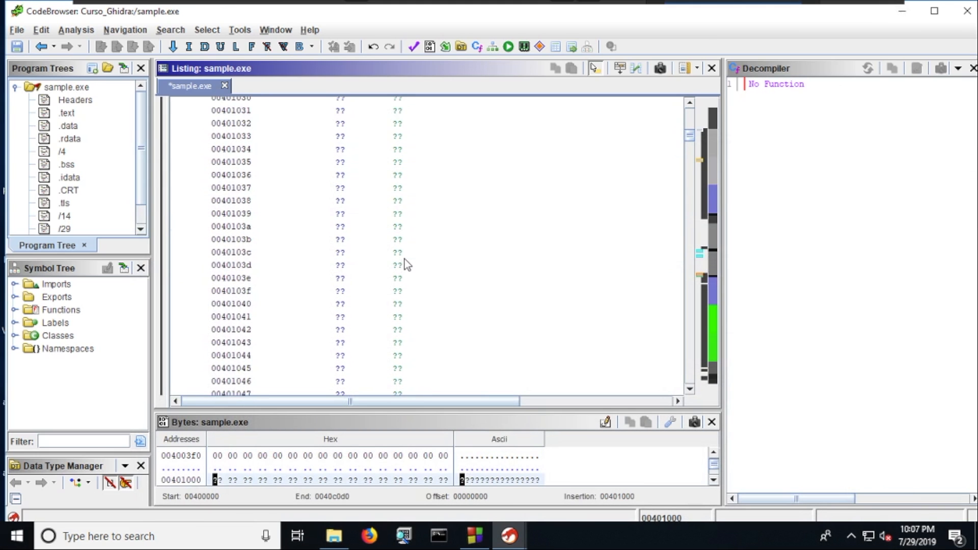
scroll(405, 259, "up", 15)
scroll(404, 259, "up", 6)
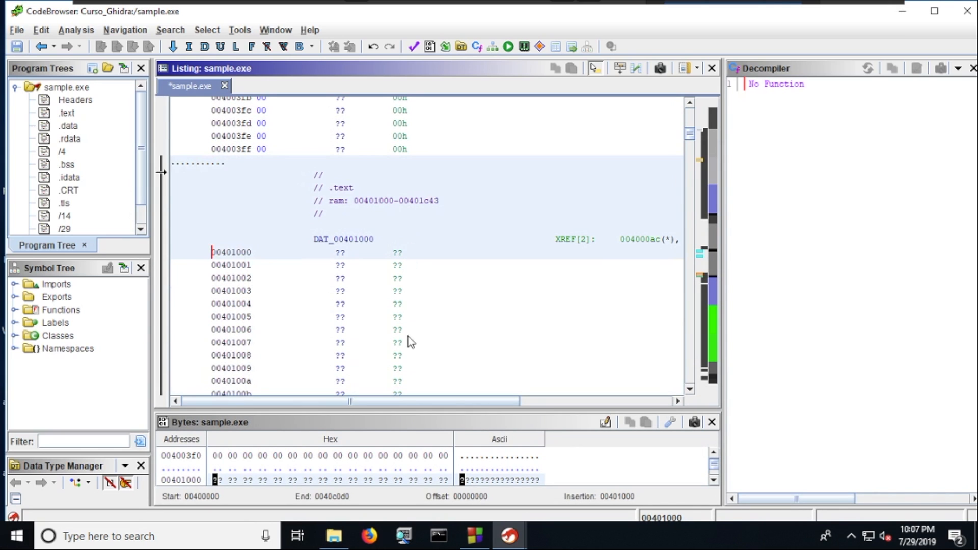
- Refresh the entropy bar of the listing by turning Show Entropy off and on again
left_click(697, 68)
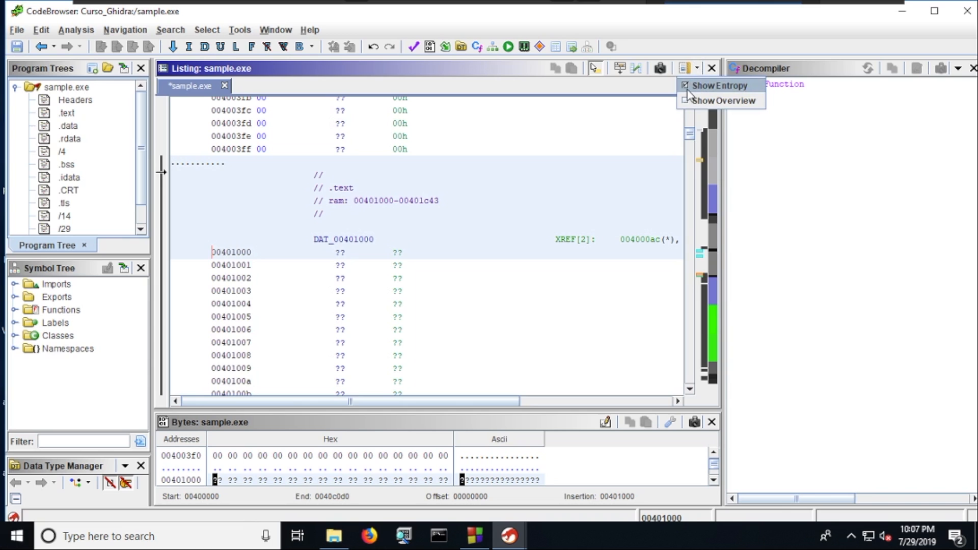
left_click(695, 86)
left_click(697, 69)
left_click(709, 84)
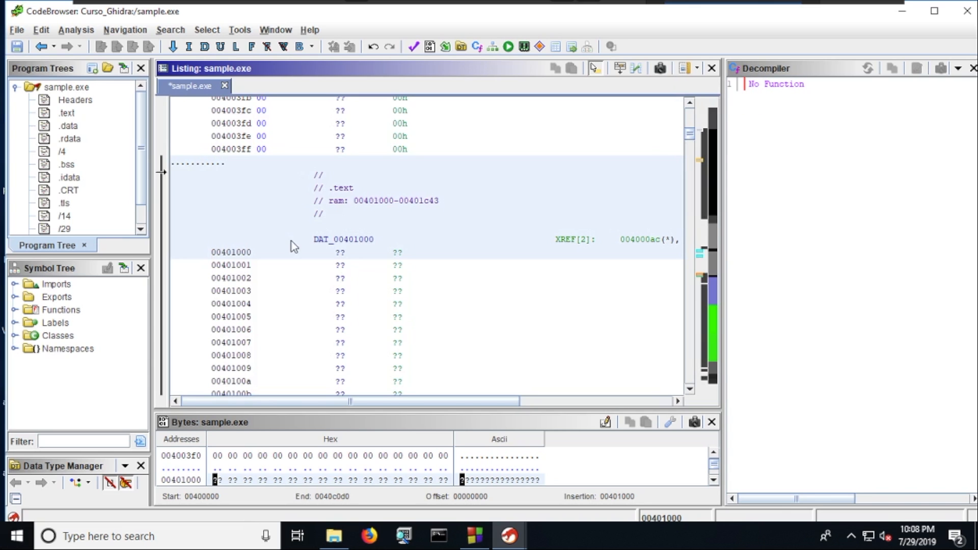
- Show only the .text fragment in the listing and check its entropy
left_click(72, 114)
double_click(71, 114)
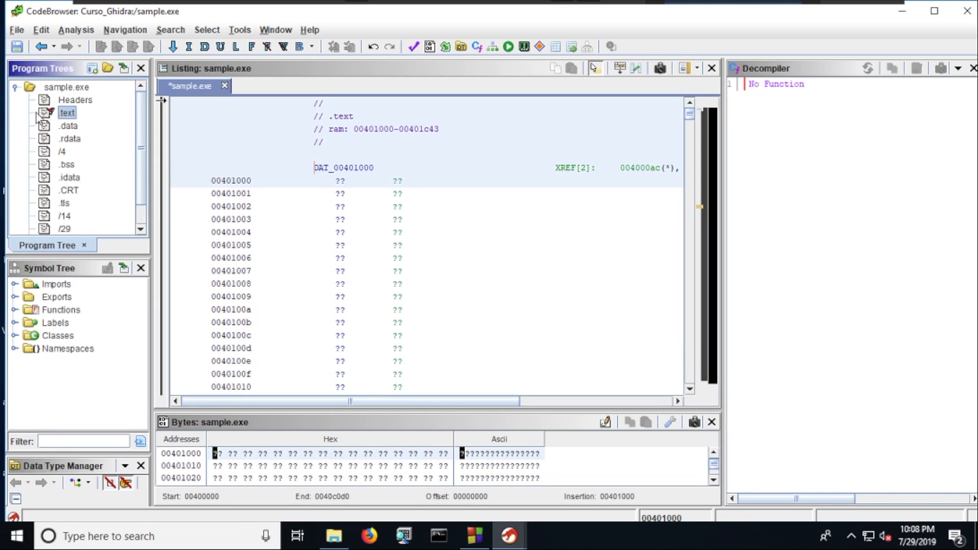
scroll(323, 186, "down", 10)
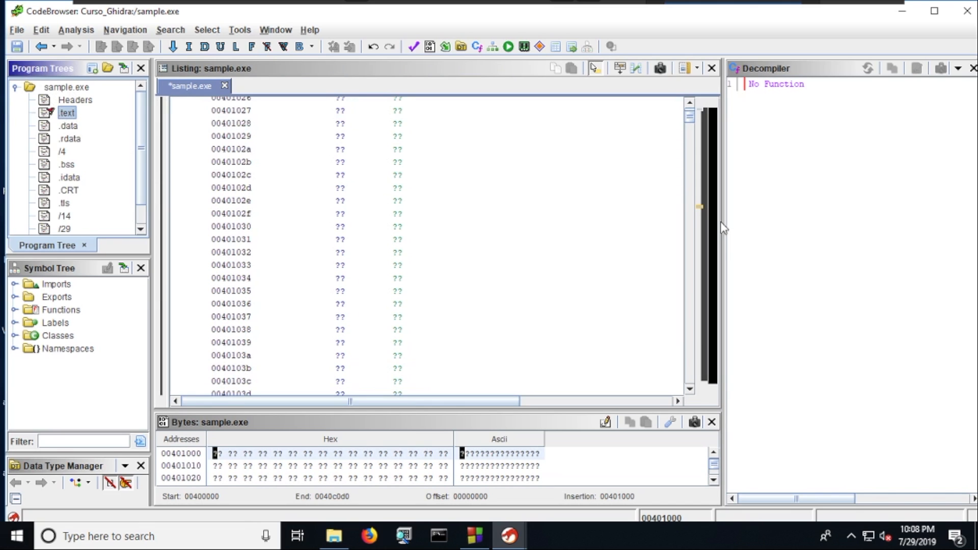
mouse_move(715, 209)
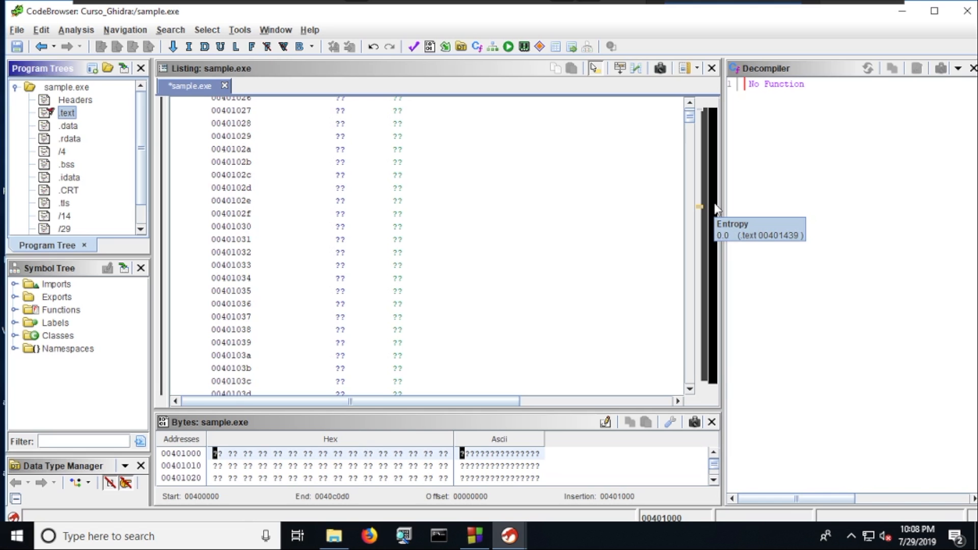
scroll(448, 266, "down", 10)
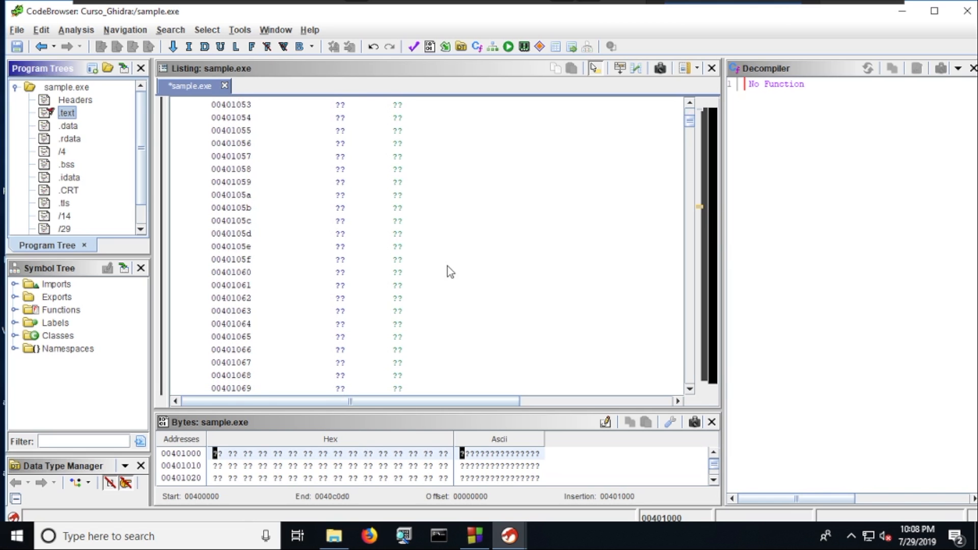
- Look through the undefined bytes of the .text section, highlighting the range from 00401047 to 00401051
left_click_drag(393, 146, 409, 315)
left_click(408, 313)
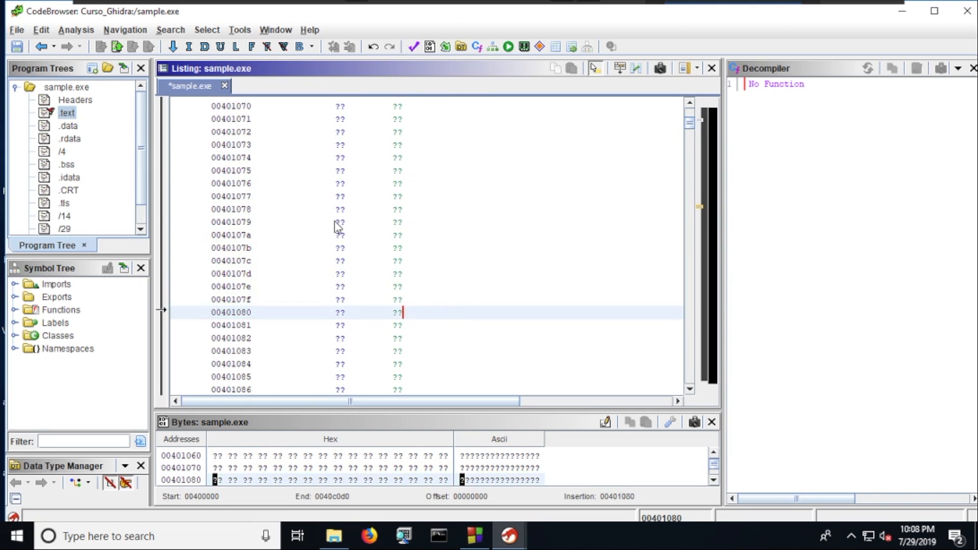
scroll(400, 192, "up", 7)
scroll(399, 193, "up", 8)
left_click_drag(341, 152, 435, 280)
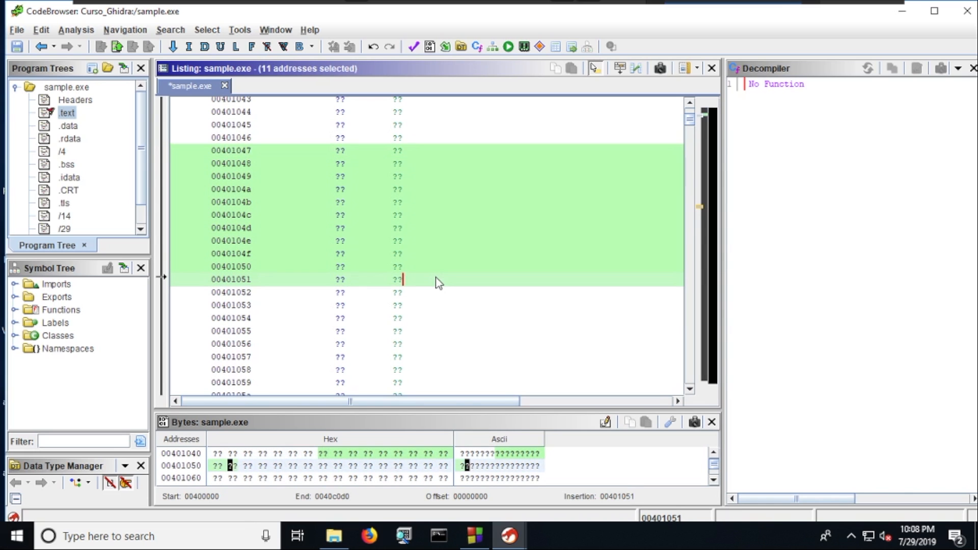
left_click(439, 282)
scroll(398, 196, "down", 20)
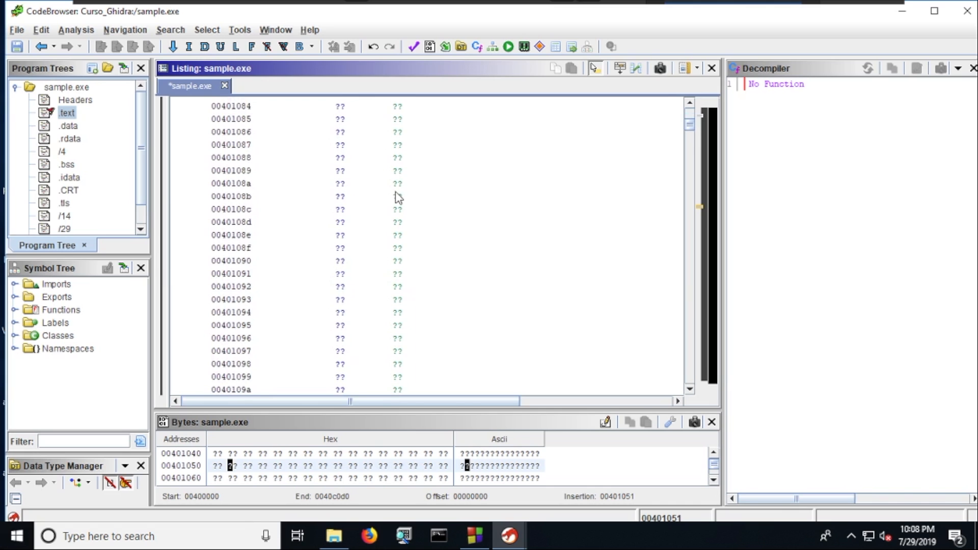
scroll(399, 198, "down", 20)
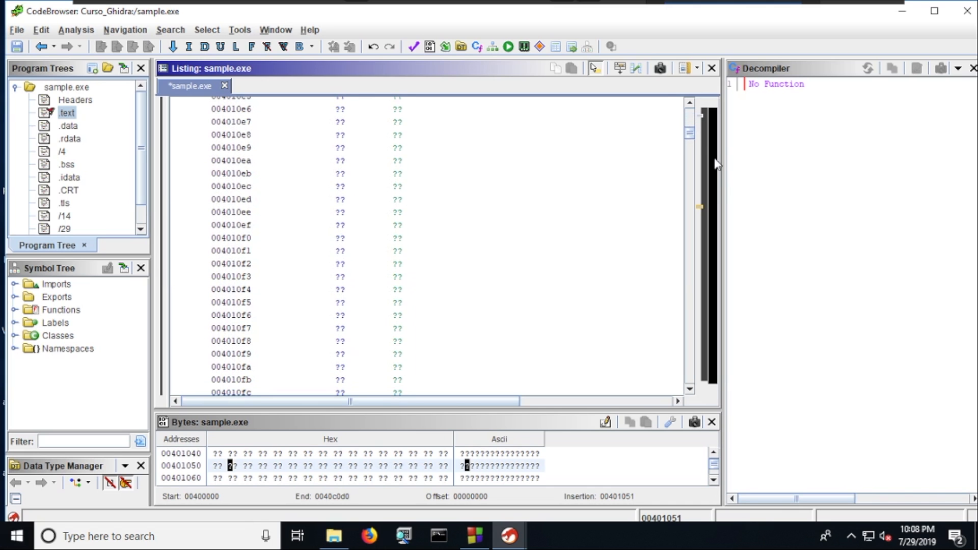
- Return to the beginning of the .text section, inspect its first bytes against the entropy bar, and maximize the CodeBrowser window
left_click_drag(689, 134, 694, 113)
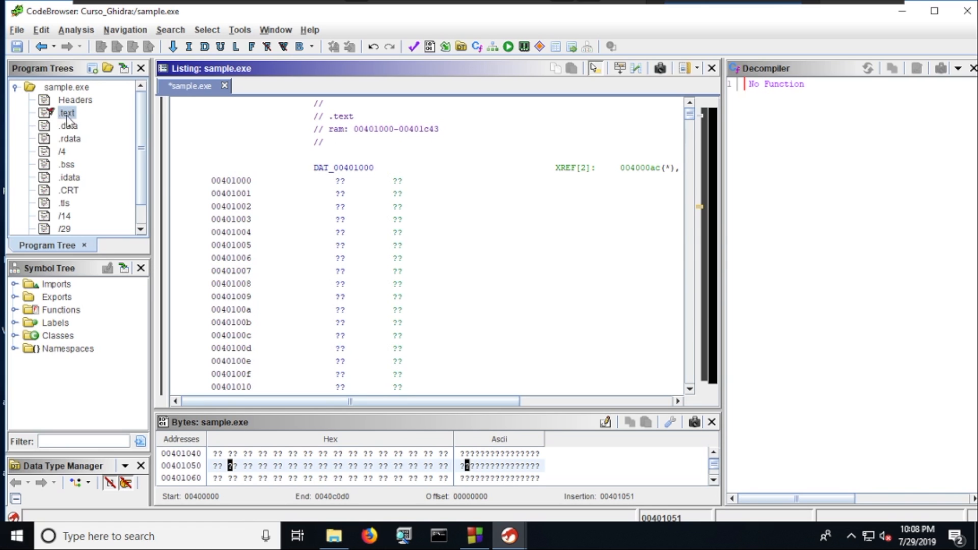
left_click_drag(400, 183, 365, 292)
left_click(479, 280)
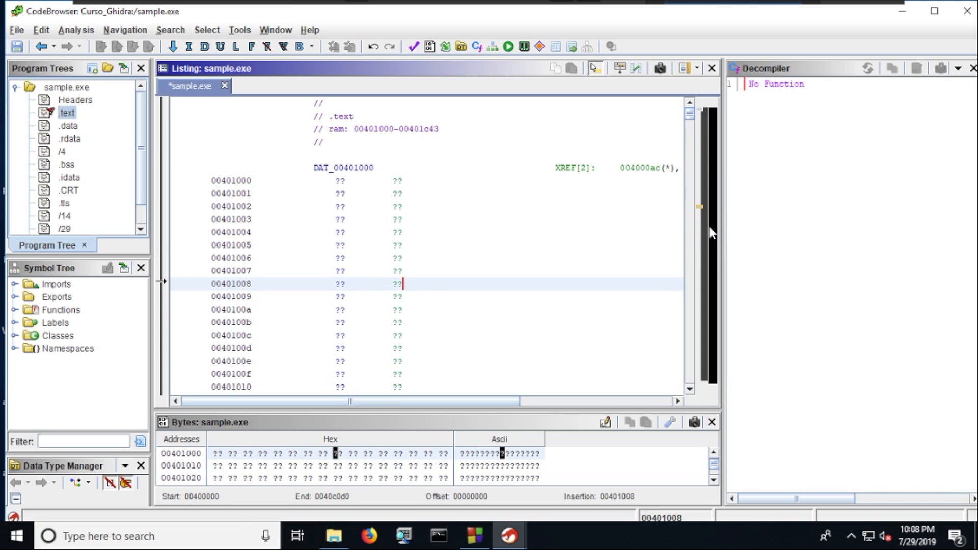
mouse_move(711, 233)
left_click(935, 11)
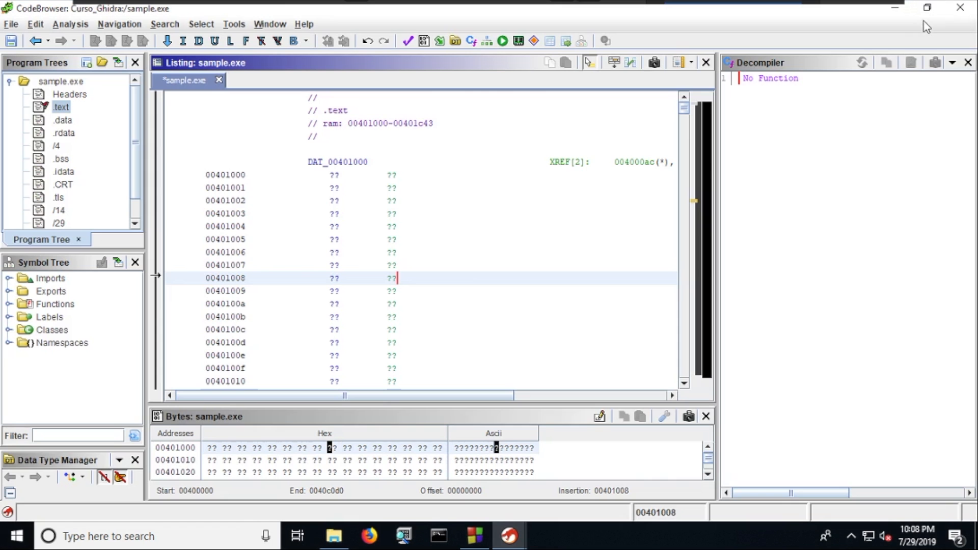
- Switch to Code::Blocks and insert a new line between the stdio.h include and main in sample.c
left_click(475, 535)
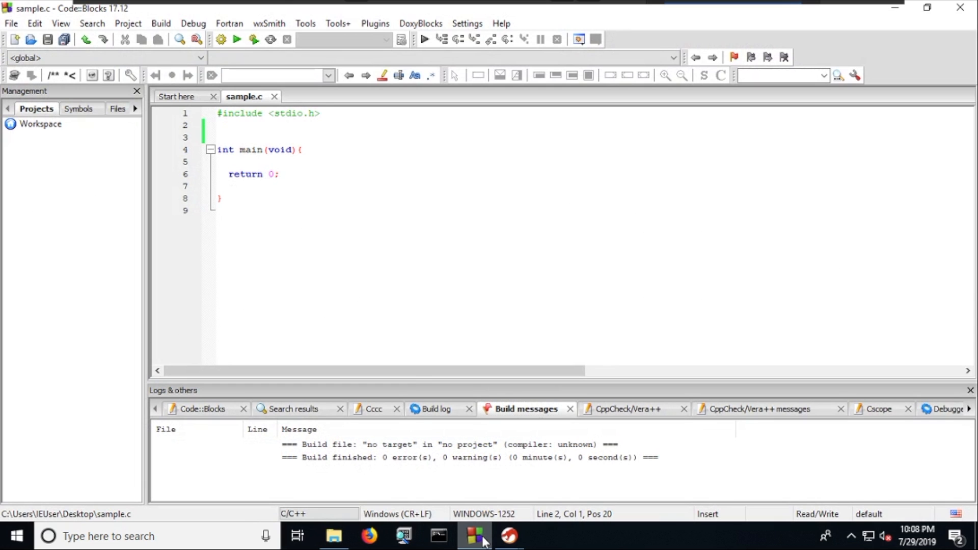
mouse_move(483, 541)
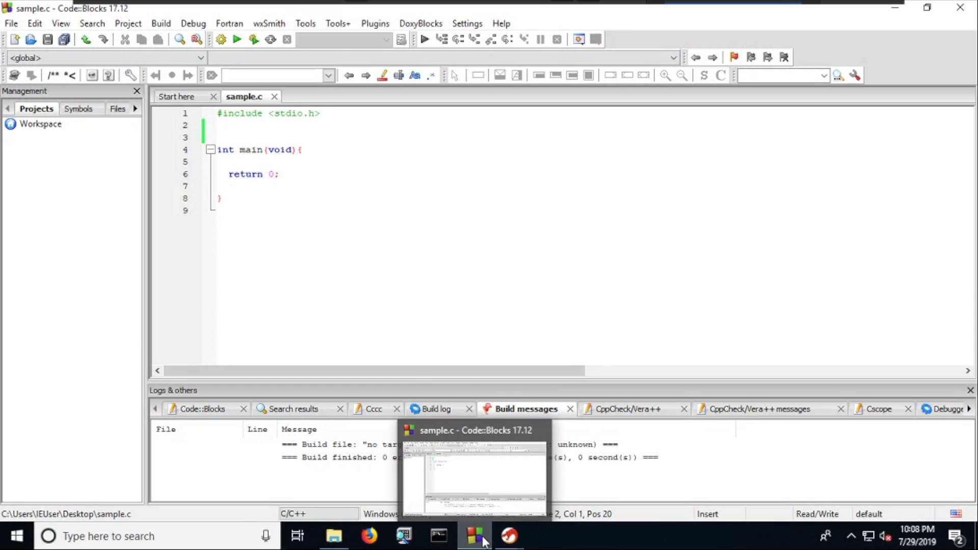
left_click(254, 189)
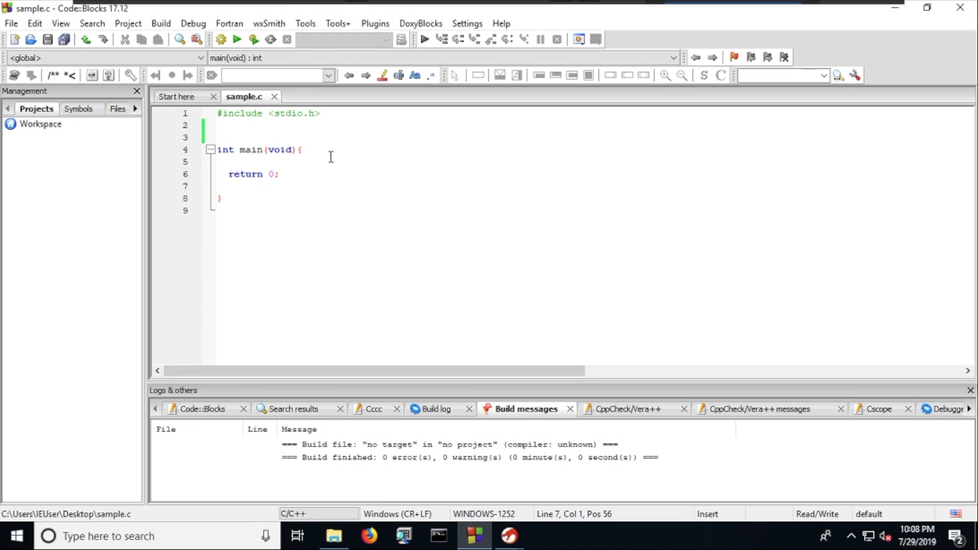
left_click(310, 157)
left_click(272, 182)
left_click(328, 132)
key("Return")
key("BackSpace")
- Write an __attribute__((section("..."))) specifier above main with a first name as the custom section name, and build sample.c
type("__attribu")
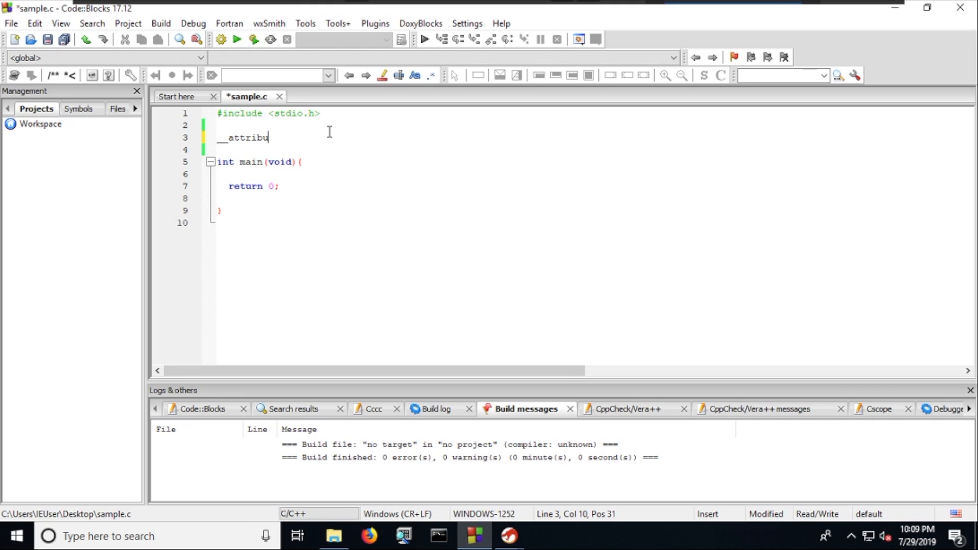
type("te__((section(")
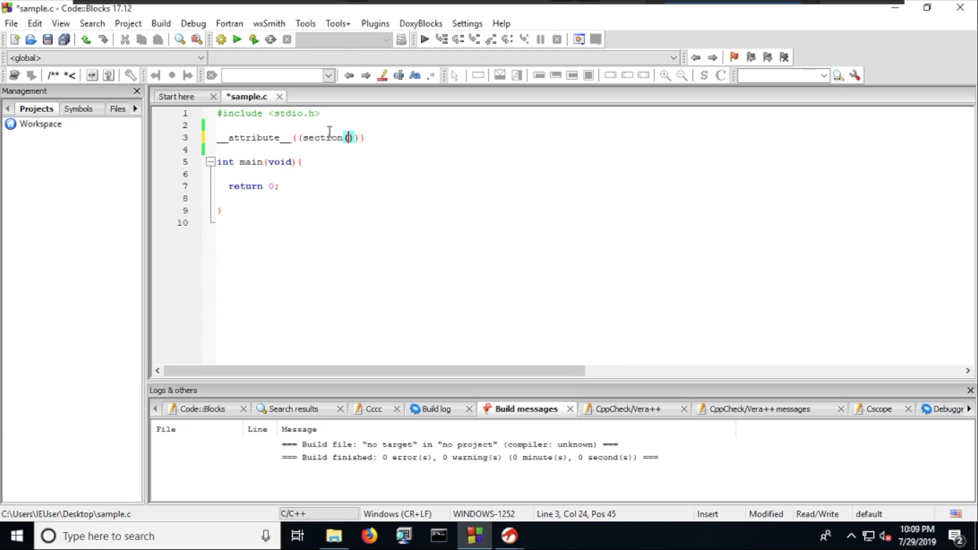
type("\"leandro")
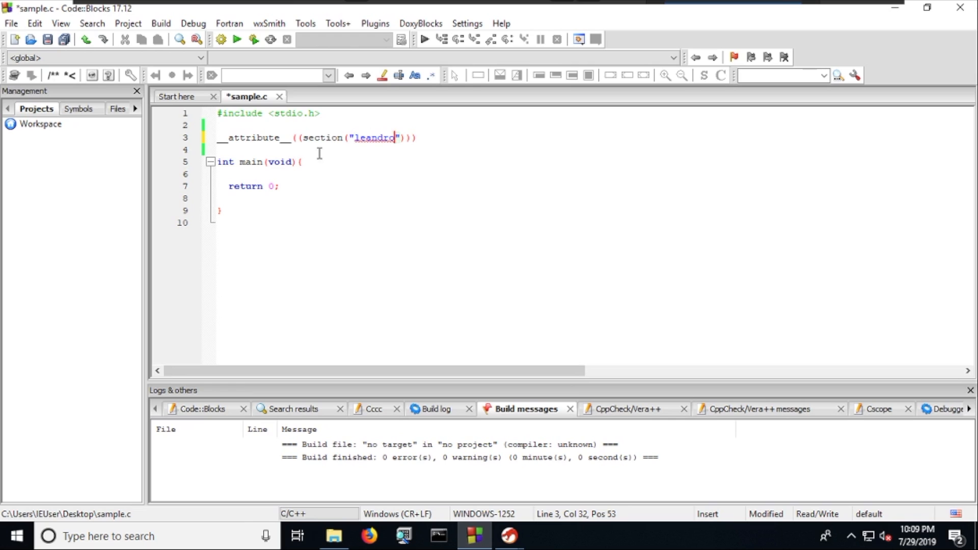
left_click(417, 137)
left_click(220, 39)
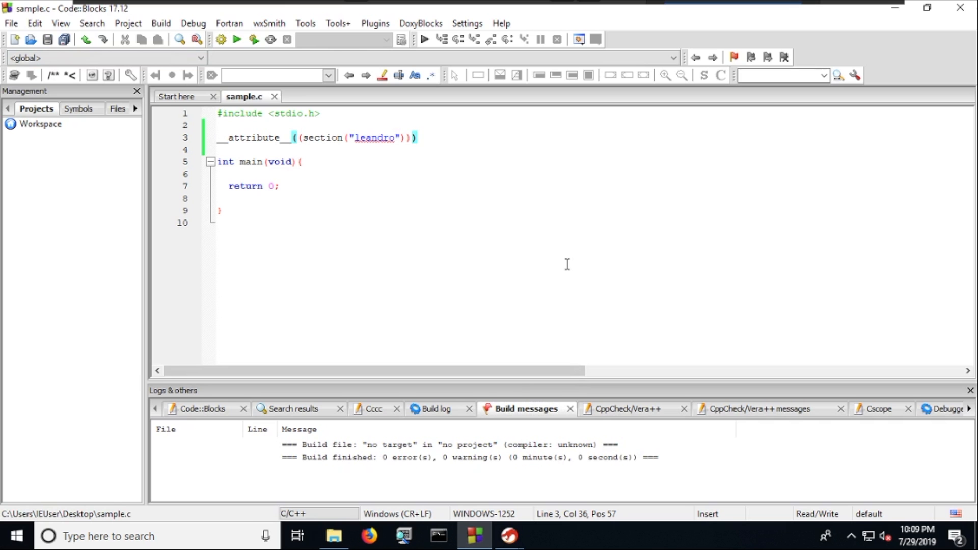
- Minimize Code::Blocks, close Ghidra's CodeBrowser without saving sample.exe, and delete sample.exe from the Curso_Ghidra project
left_click(896, 11)
left_click(960, 8)
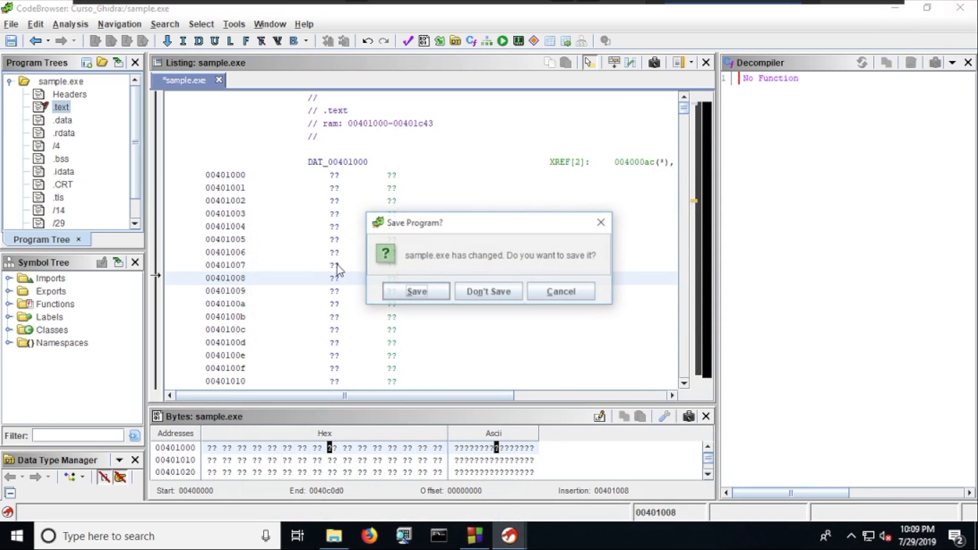
left_click(512, 295)
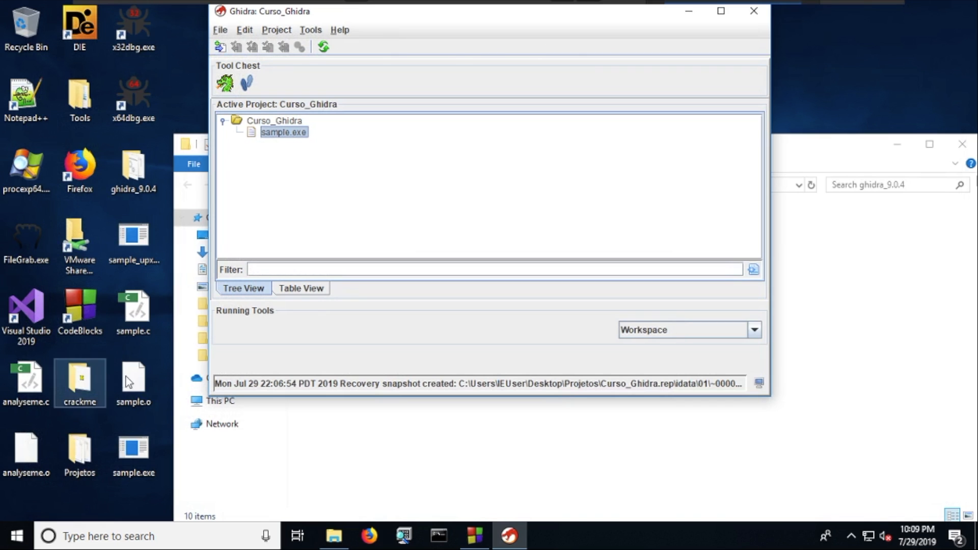
key("Delete")
key("Return")
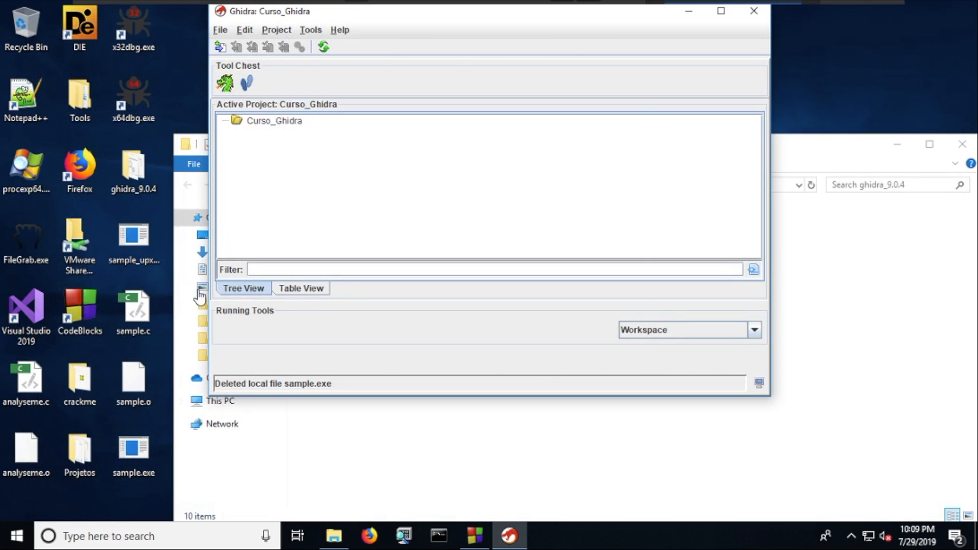
- Import the rebuilt sample.exe from the desktop into Curso_Ghidra as a Portable Executable, and open it with auto-analysis
left_click_drag(133, 449, 356, 179)
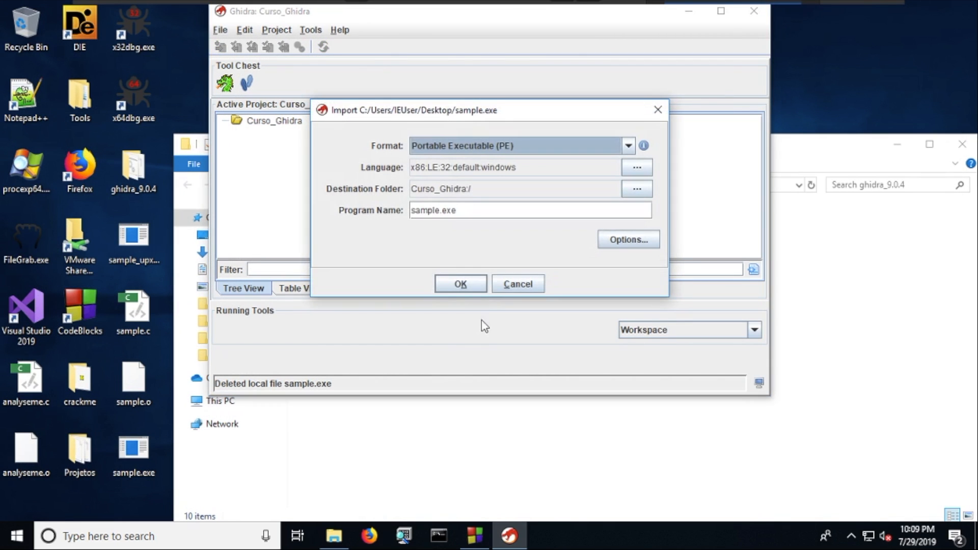
left_click(458, 281)
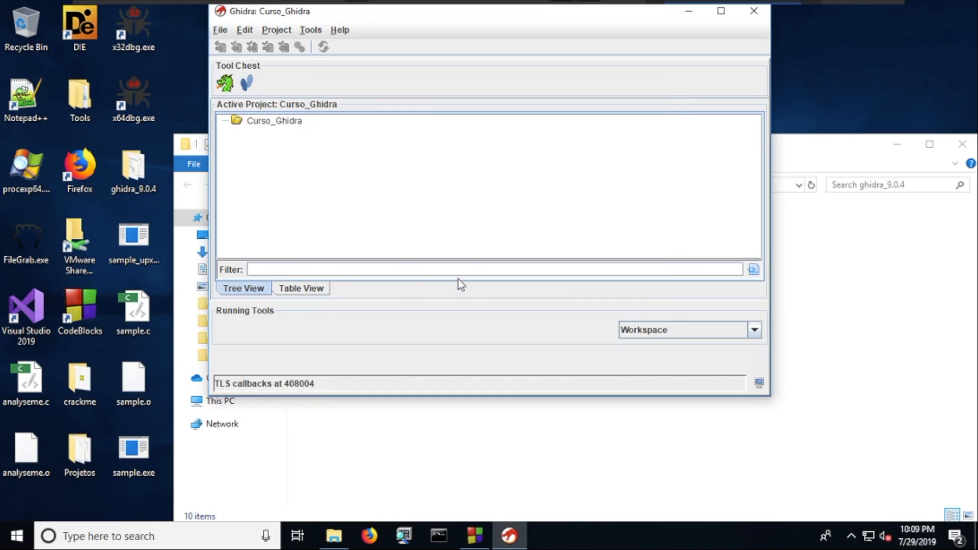
key("Return")
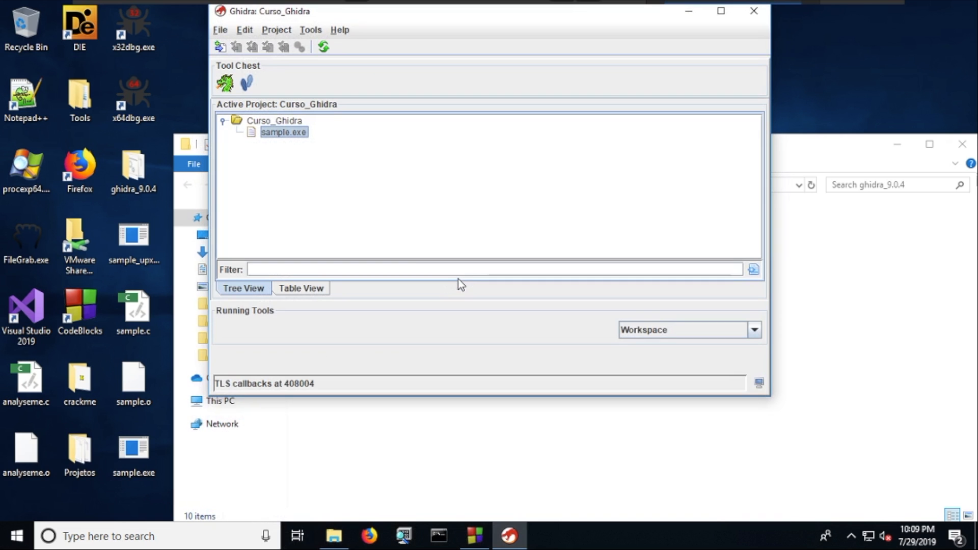
double_click(275, 133)
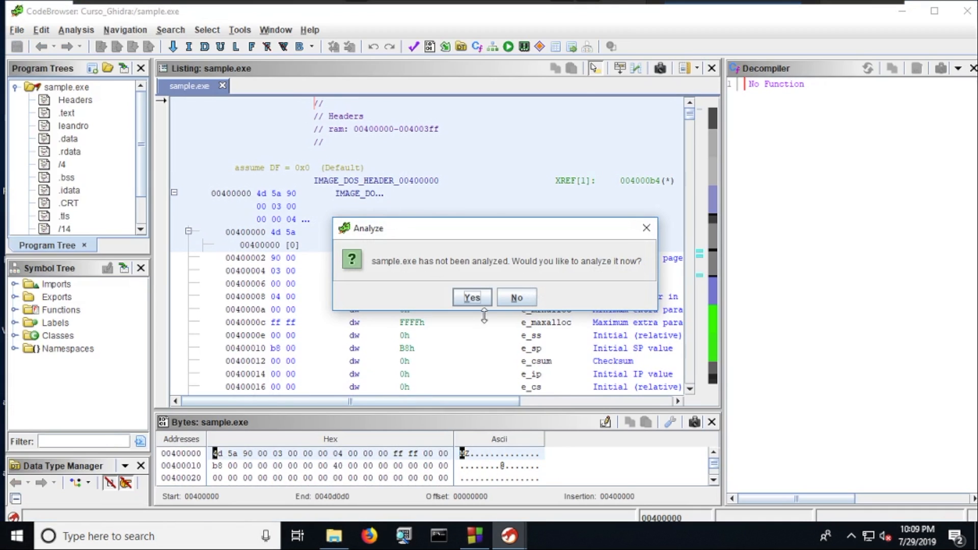
left_click(478, 305)
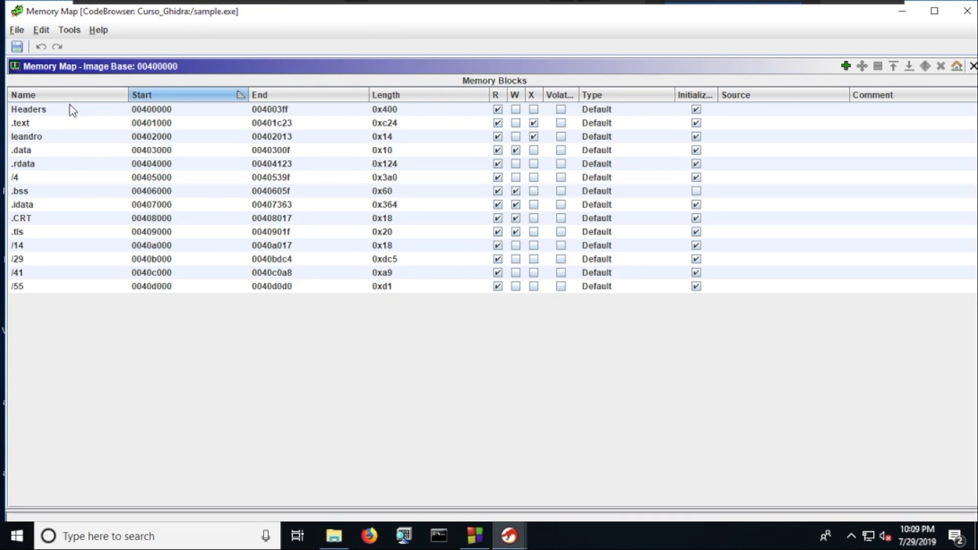
- Open the Memory Map, dismiss the analysis summary, and compare the custom section's entry with the .data block
left_click(72, 137)
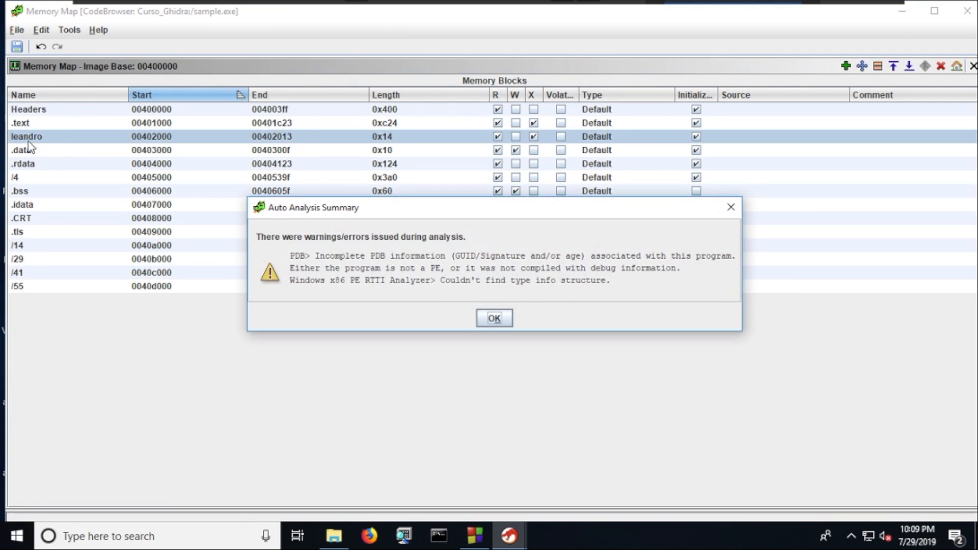
left_click(494, 318)
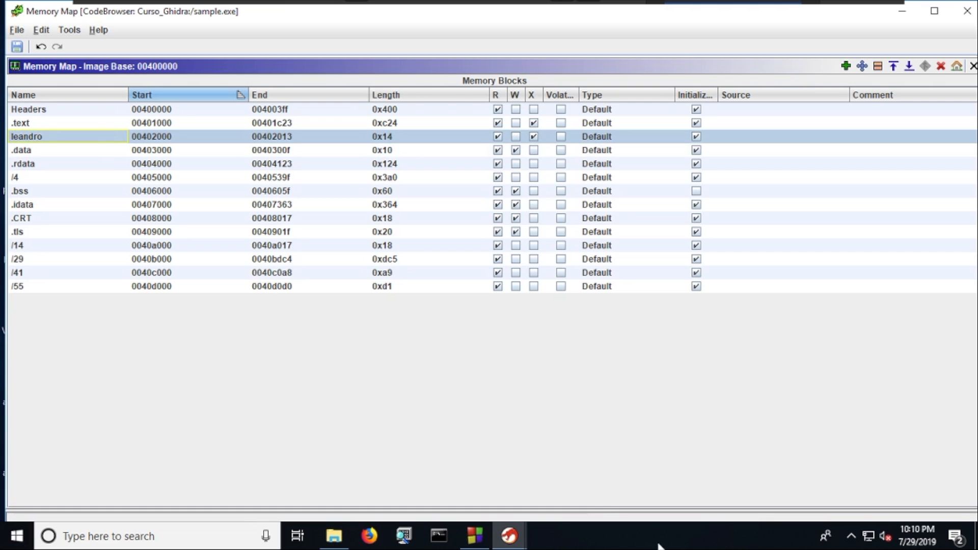
left_click(473, 541)
left_click(473, 542)
left_click(84, 151)
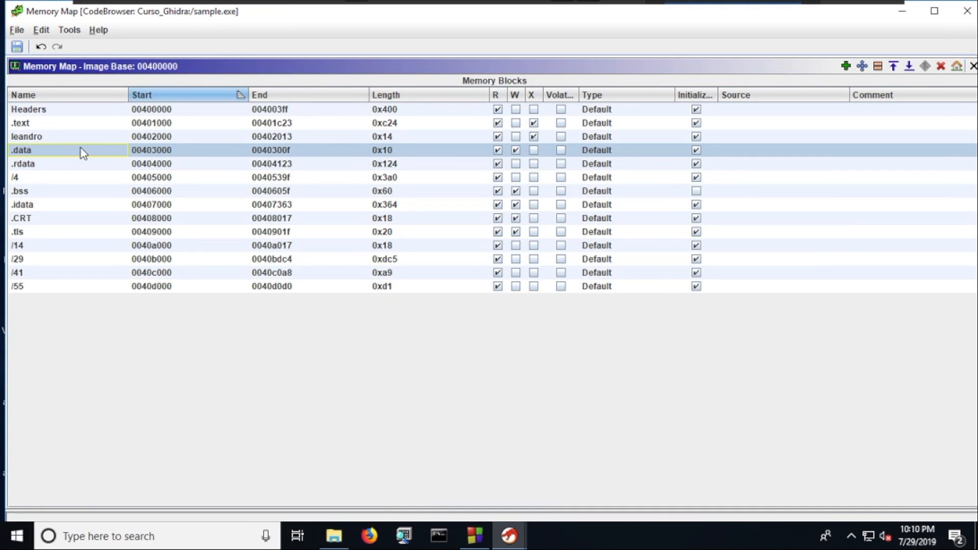
left_click(88, 137)
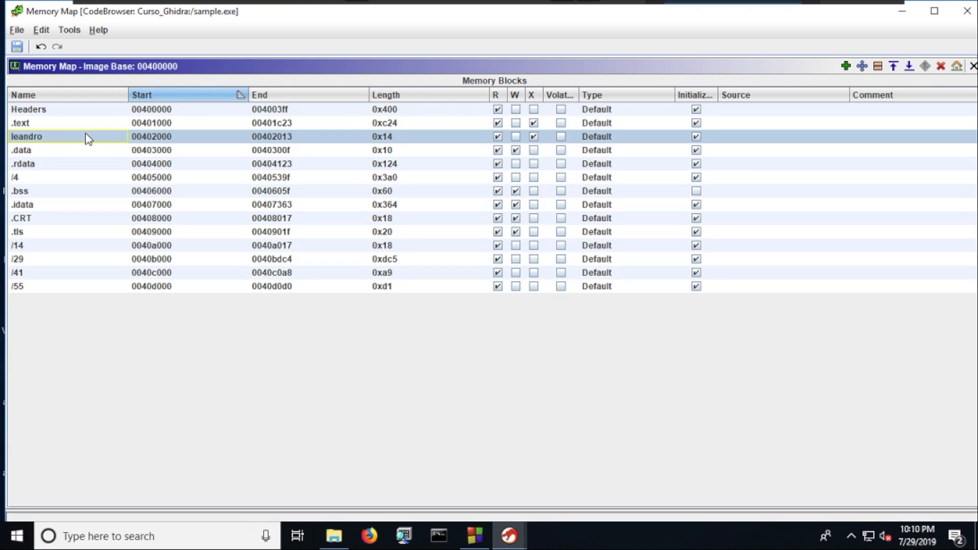
left_click(60, 147)
left_click(61, 141)
left_click(56, 151)
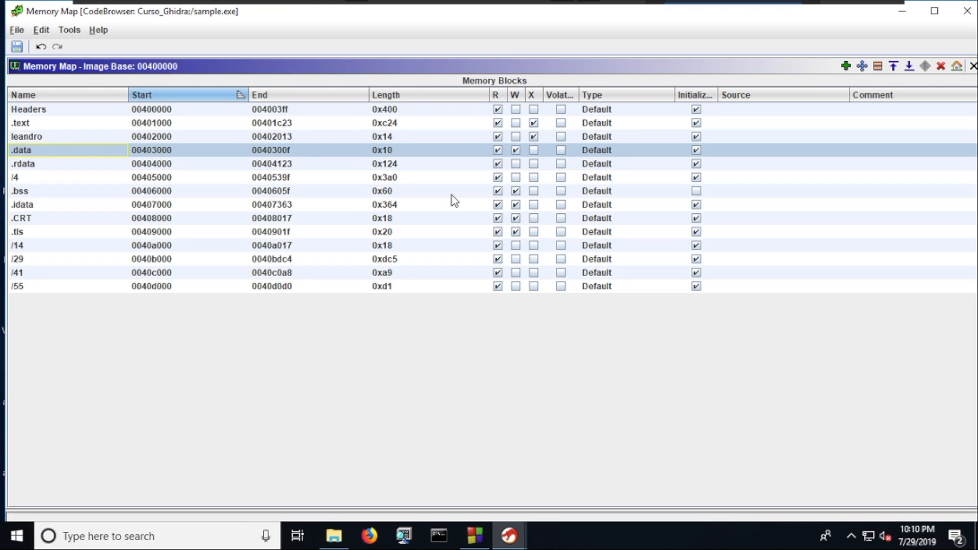
- Compare the lengths of the .text, custom and .data blocks in the Memory Map
left_click(67, 124)
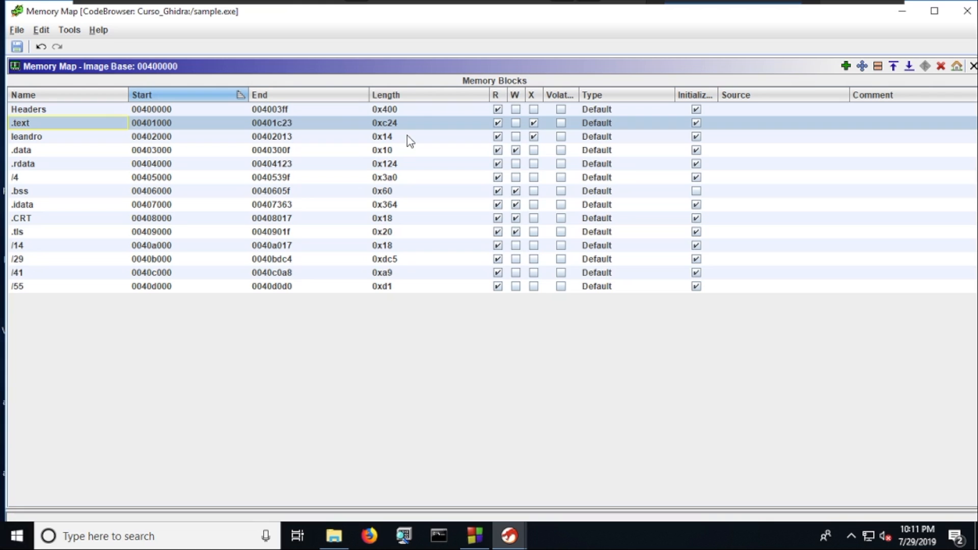
left_click_drag(407, 146, 407, 136)
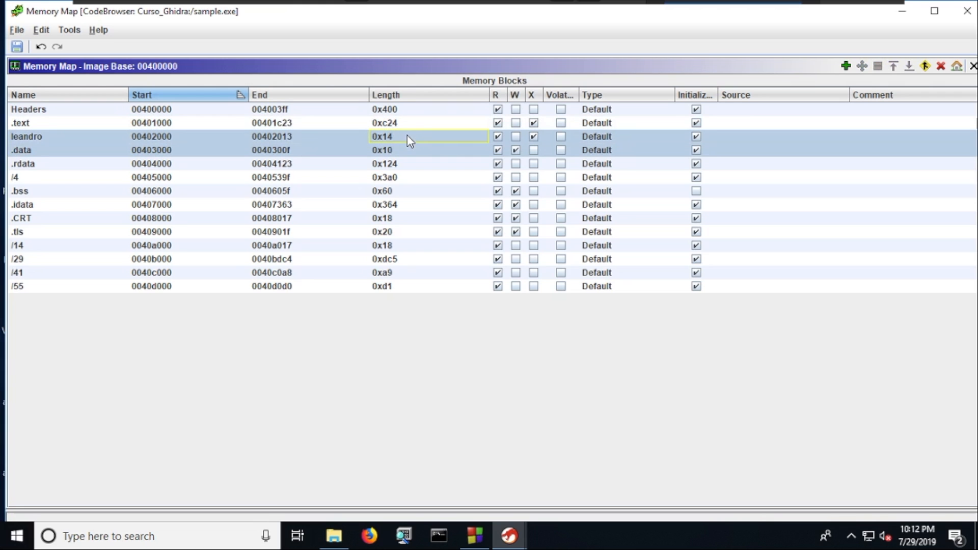
left_click(407, 135)
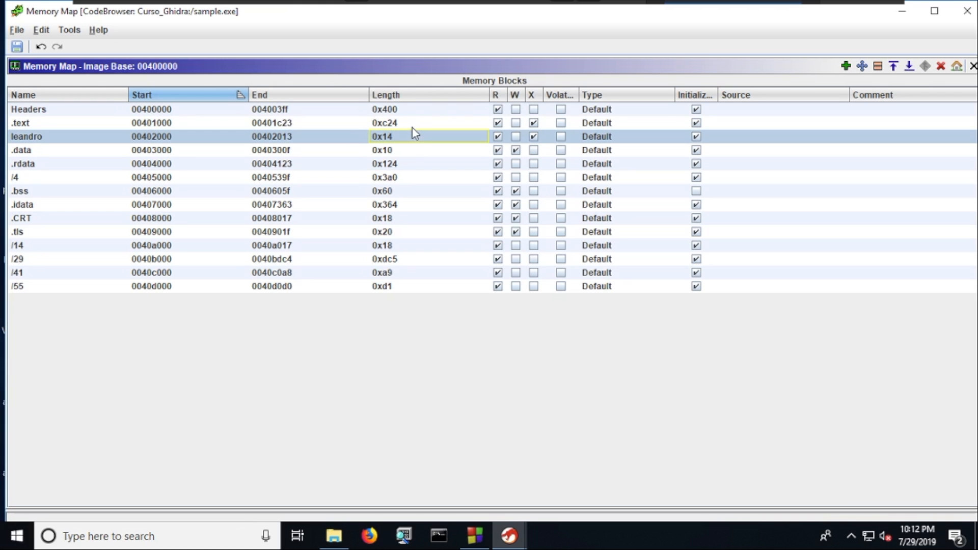
left_click(412, 127)
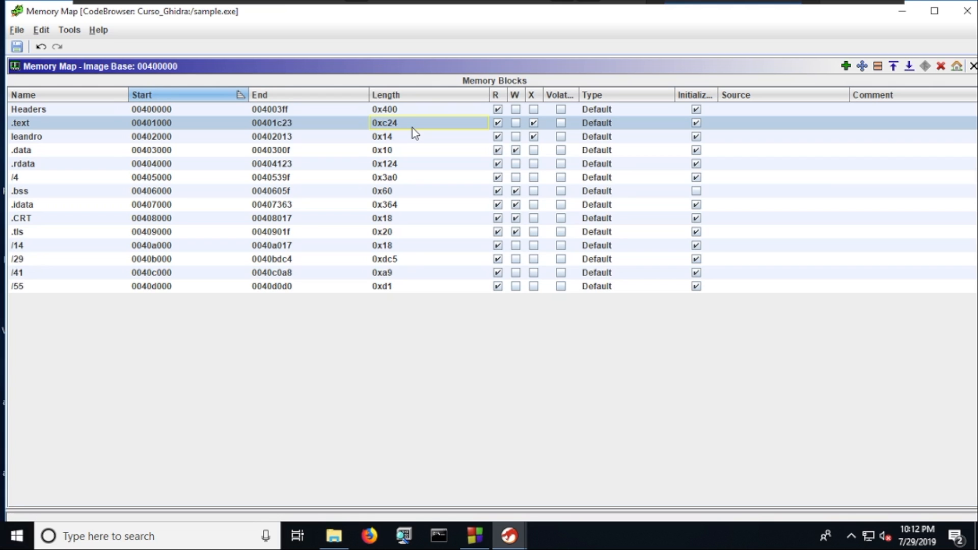
left_click(411, 154)
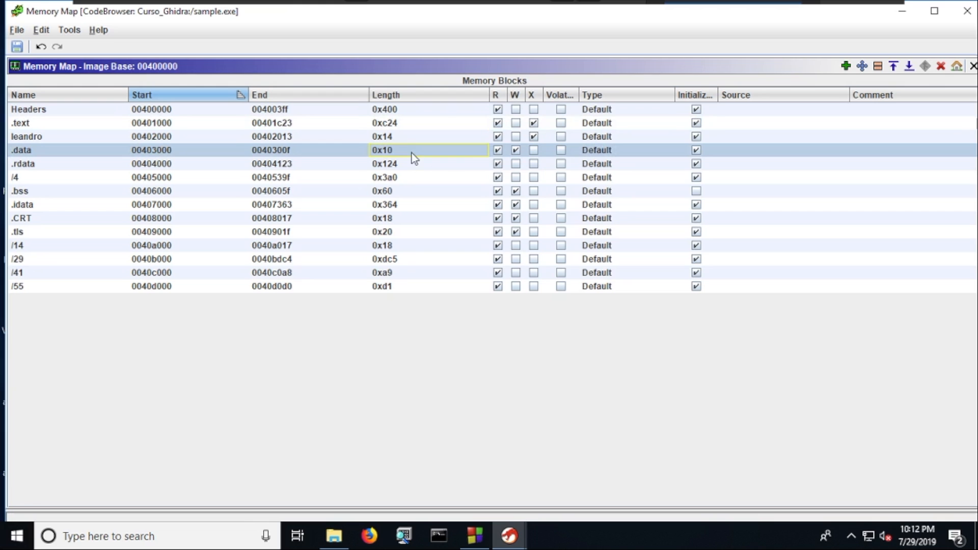
left_click(420, 140)
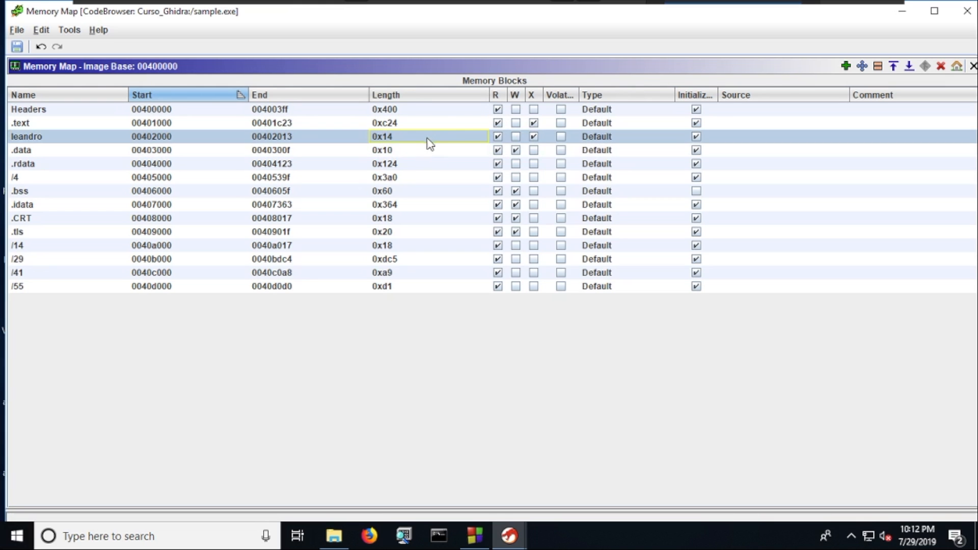
left_click(445, 121)
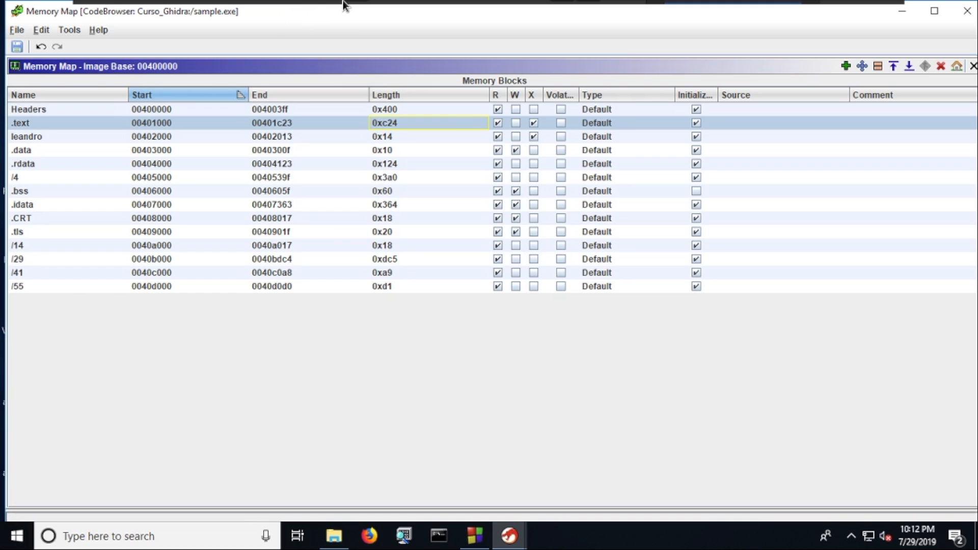
- Maximize the Memory Map window, review the Add Memory Block dialog's start address and length fields, and close it without adding a block
left_click_drag(352, 19, 333, 108)
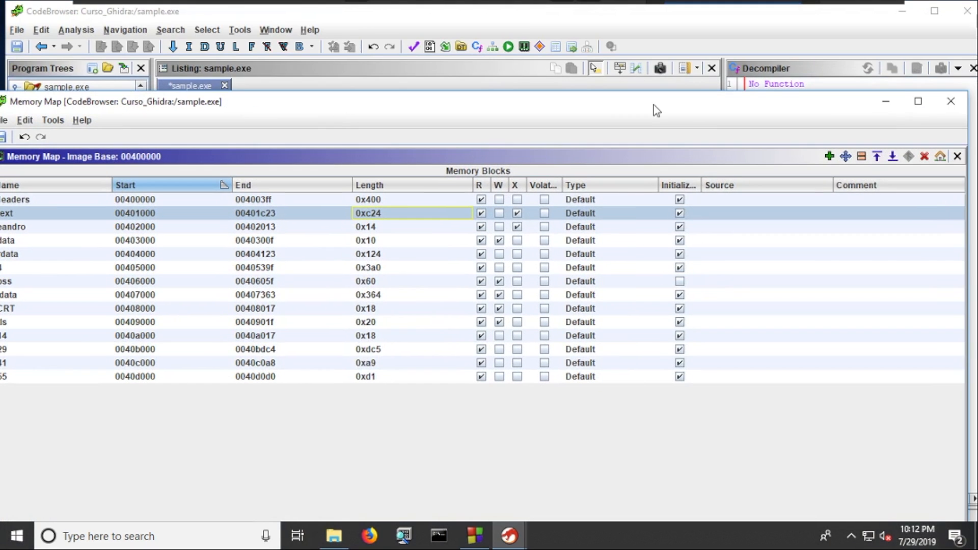
left_click(919, 106)
left_click(66, 130)
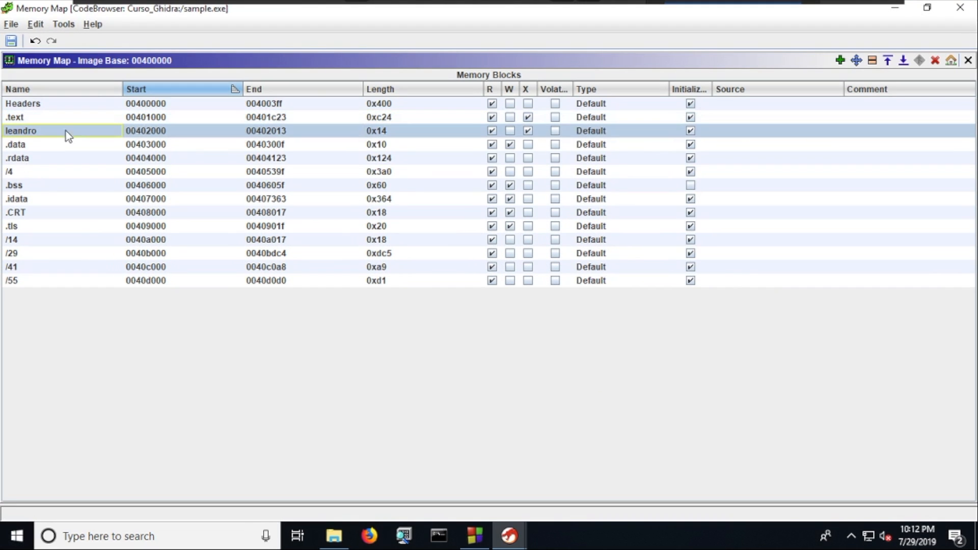
left_click(840, 60)
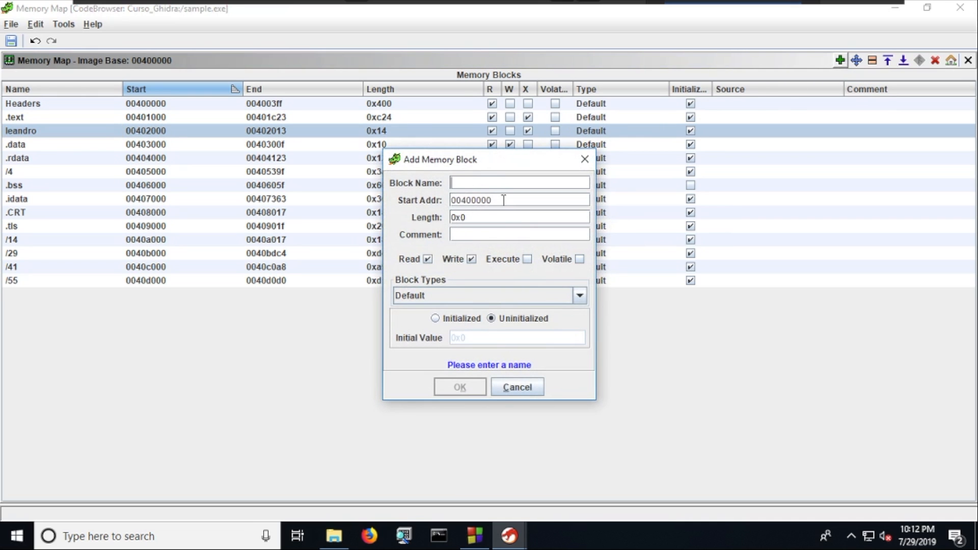
left_click_drag(518, 199, 446, 216)
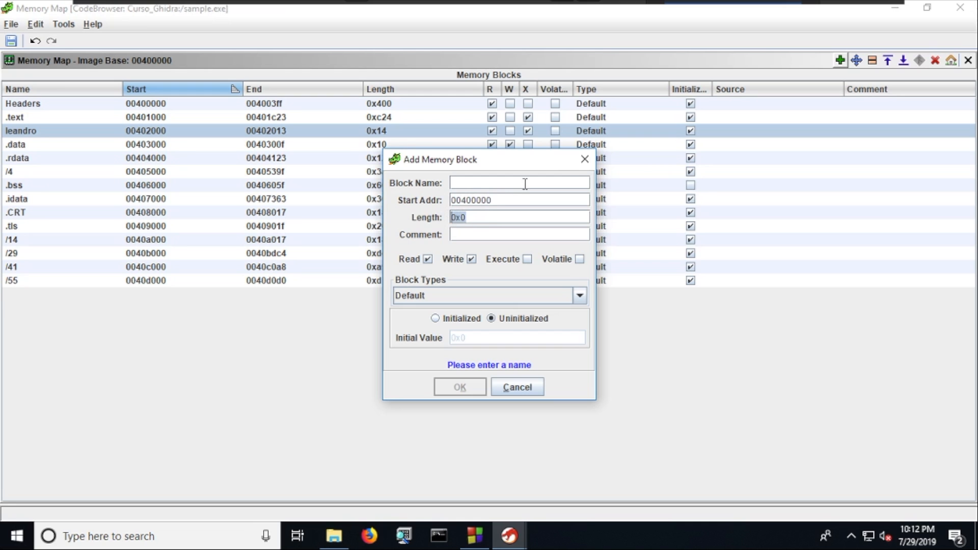
left_click(584, 158)
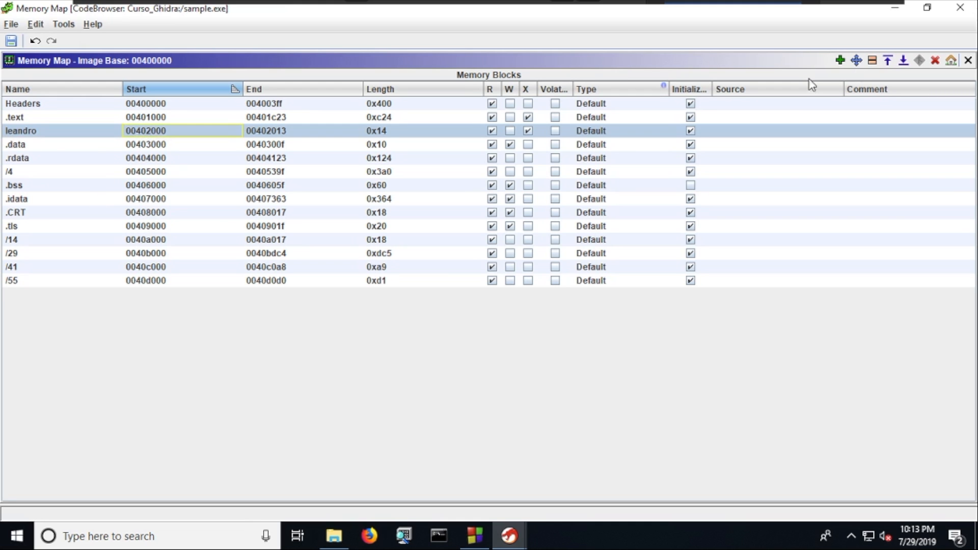
- Inspect the custom section's instructions from 00402000 in the Listing, and return to the Memory Map
left_click(896, 11)
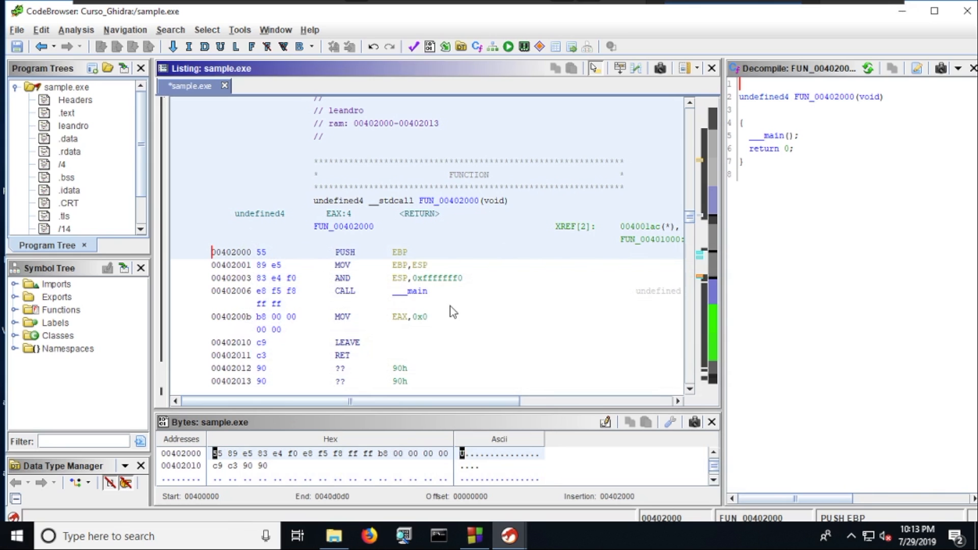
left_click_drag(451, 278, 379, 262)
left_click(362, 255)
left_click(229, 253)
left_click(529, 46)
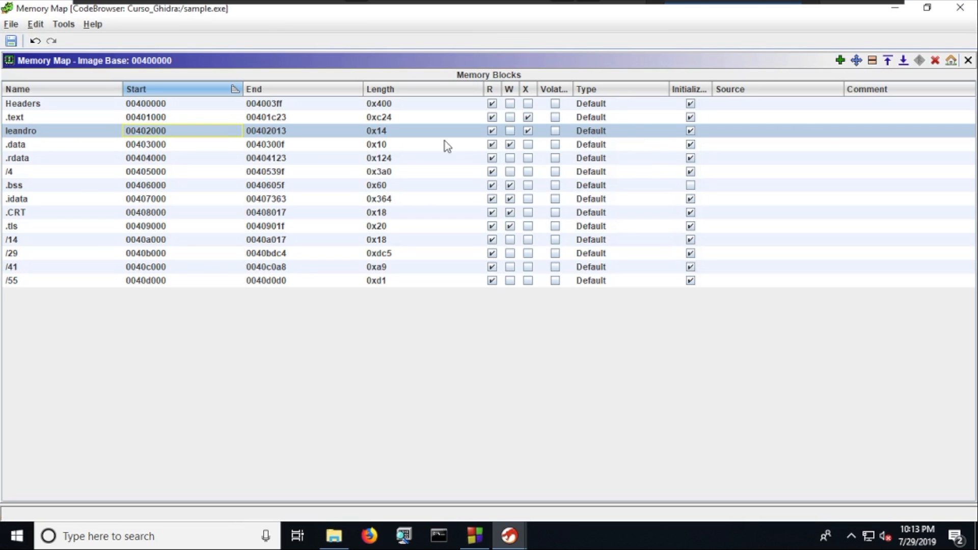
- Uninitialize the custom section's memory block and initialize it again with the fill byte 0x0
left_click(690, 131)
left_click(479, 302)
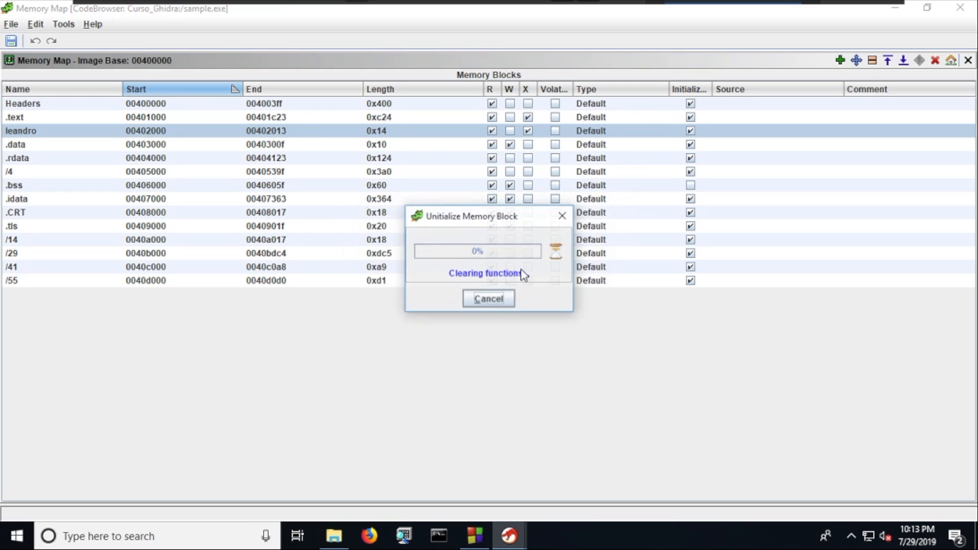
left_click(690, 131)
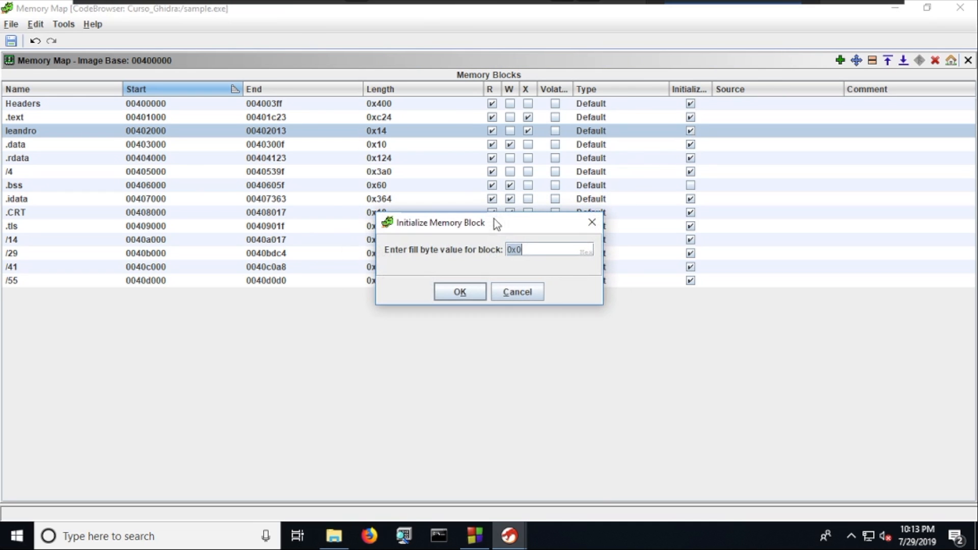
left_click(538, 250)
double_click(538, 250)
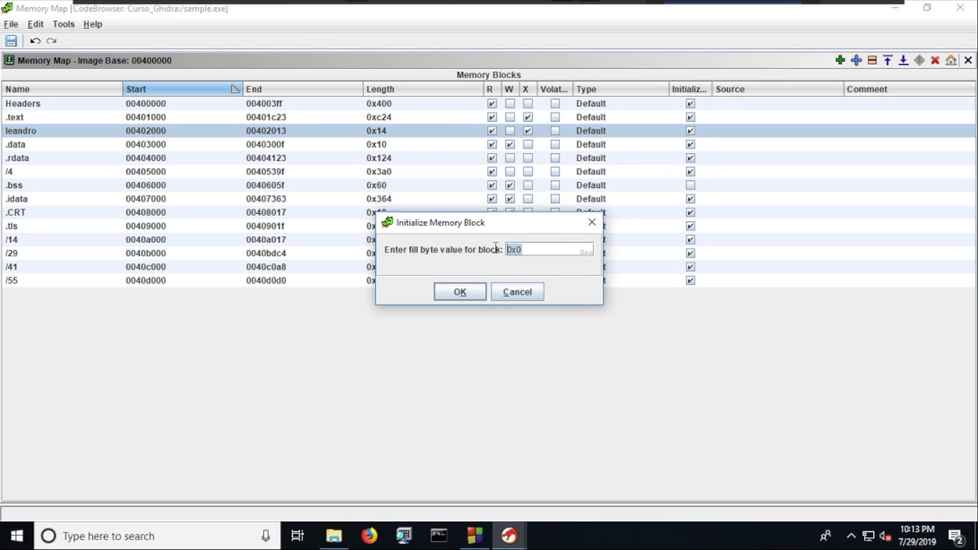
left_click(460, 291)
- Examine the custom section's bytes from 00402000 to 00402013 in the Listing, and enlarge the Bytes view
left_click(895, 7)
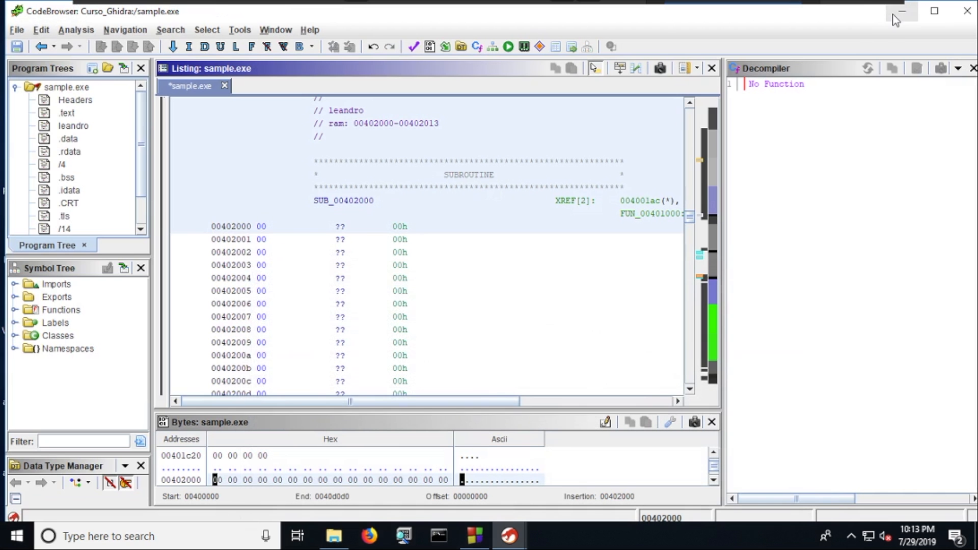
scroll(359, 260, "down", 10)
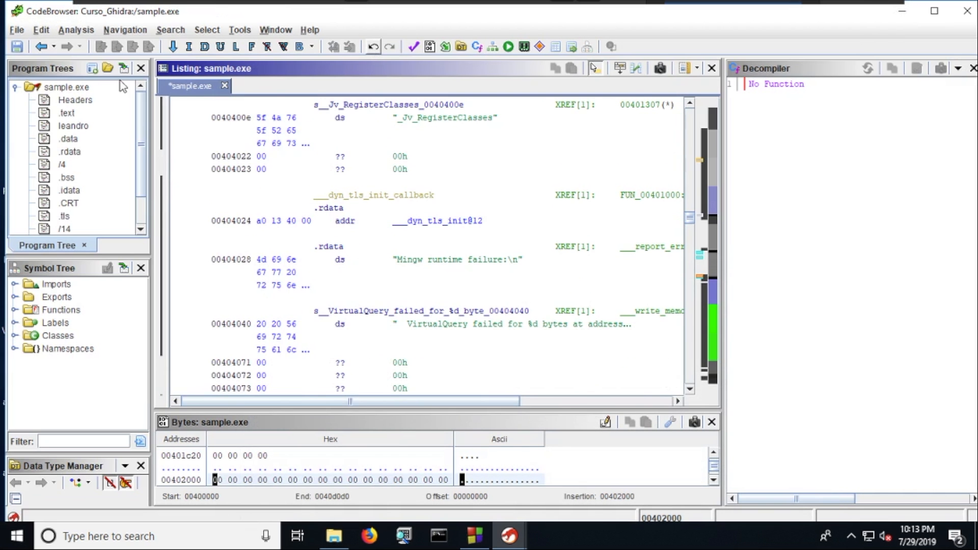
left_click(81, 127)
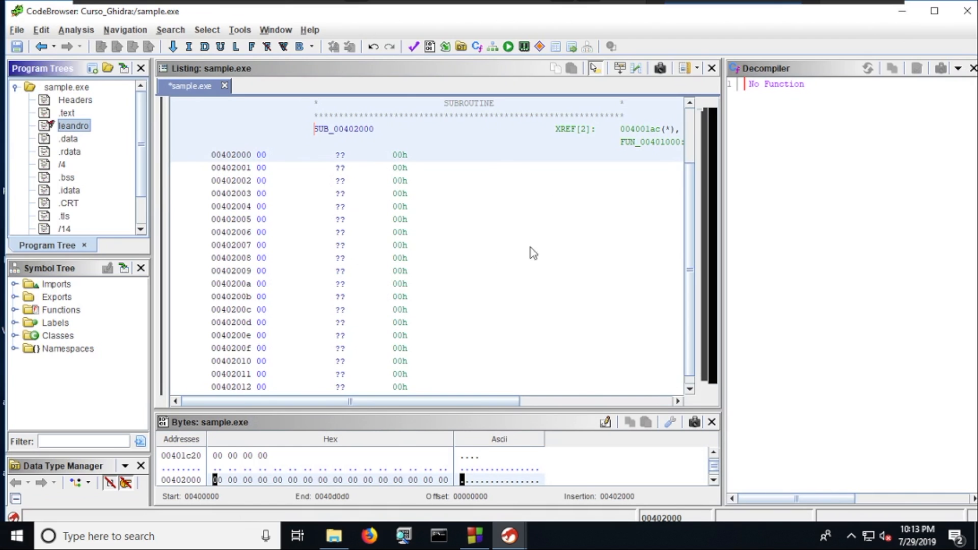
left_click_drag(687, 247, 689, 326)
left_click_drag(378, 146, 420, 393)
left_click(402, 390)
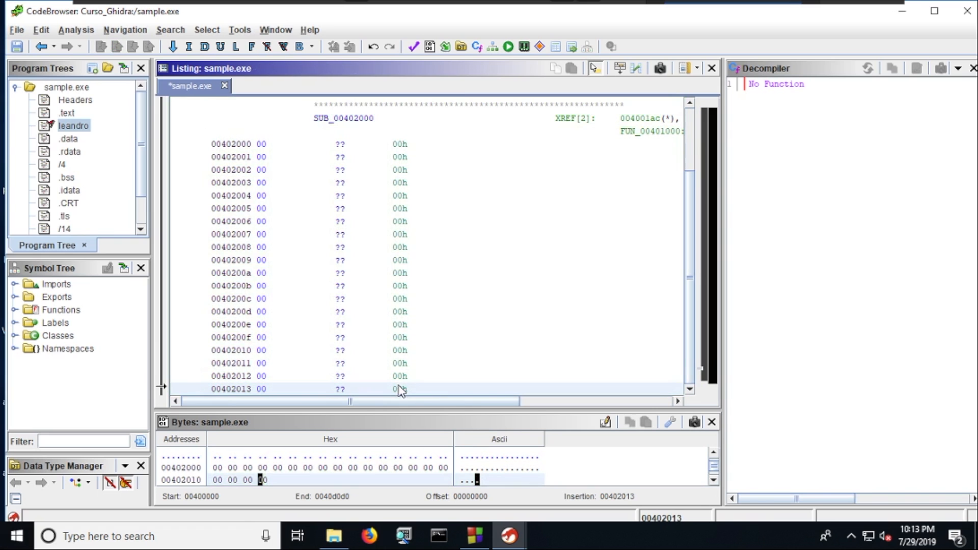
left_click_drag(399, 408, 412, 365)
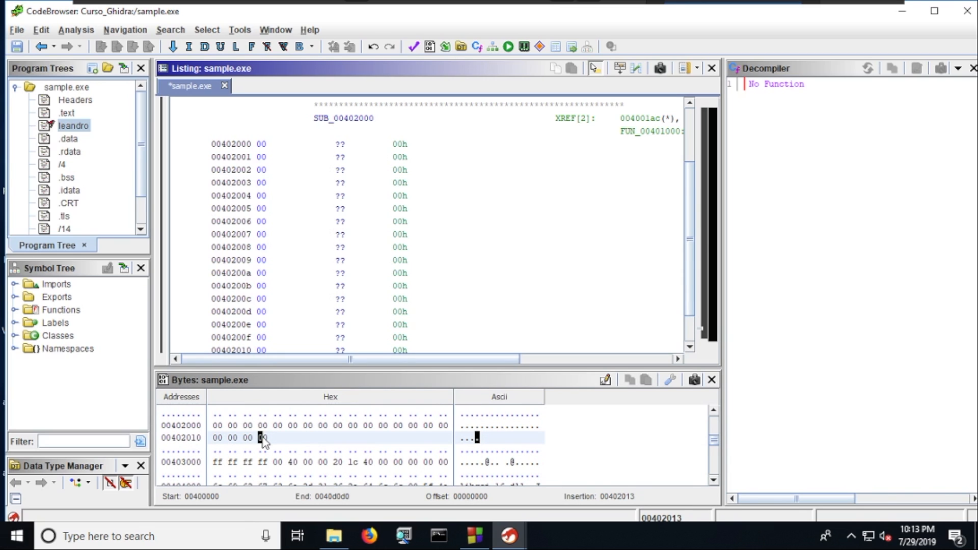
- Enable byte editing and overwrite the custom section's byte at 00402013 with 41
left_click(263, 438)
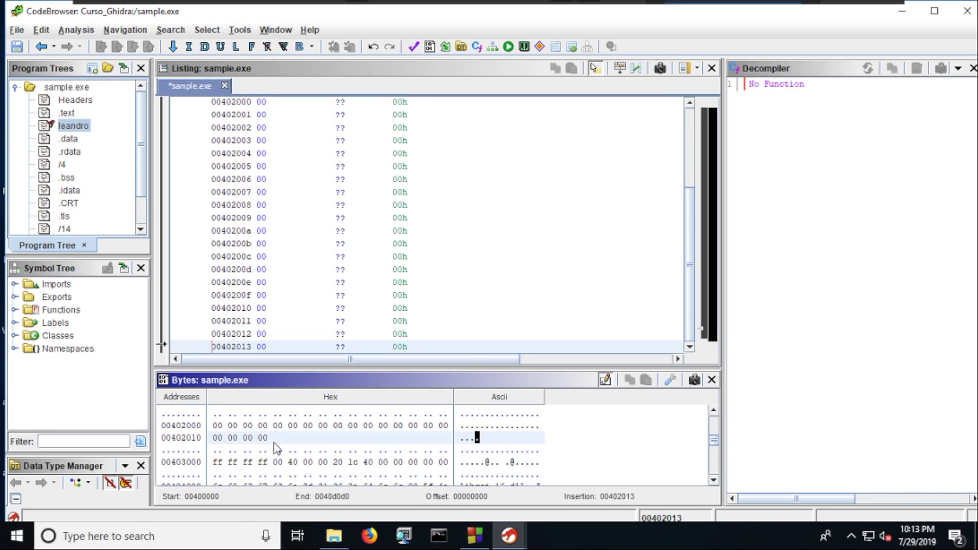
type("41")
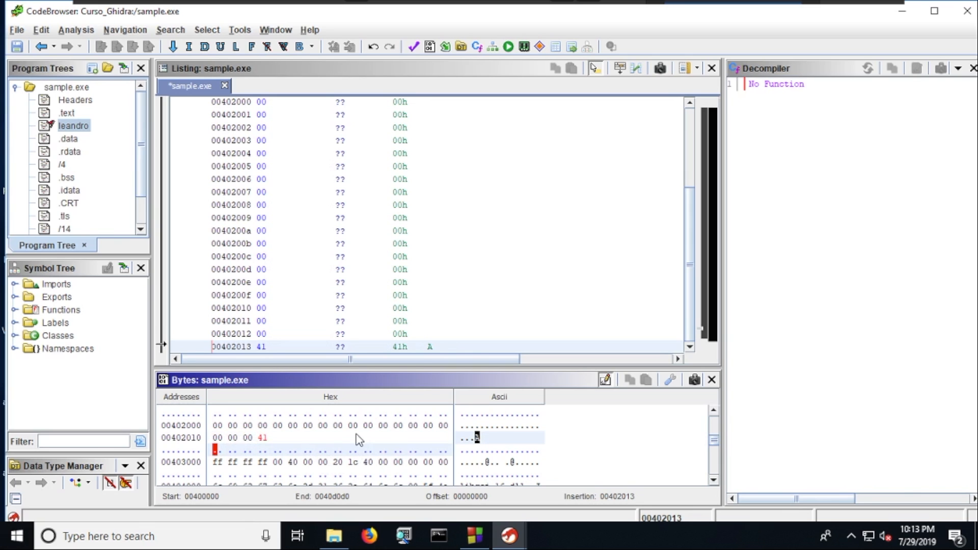
left_click(219, 427)
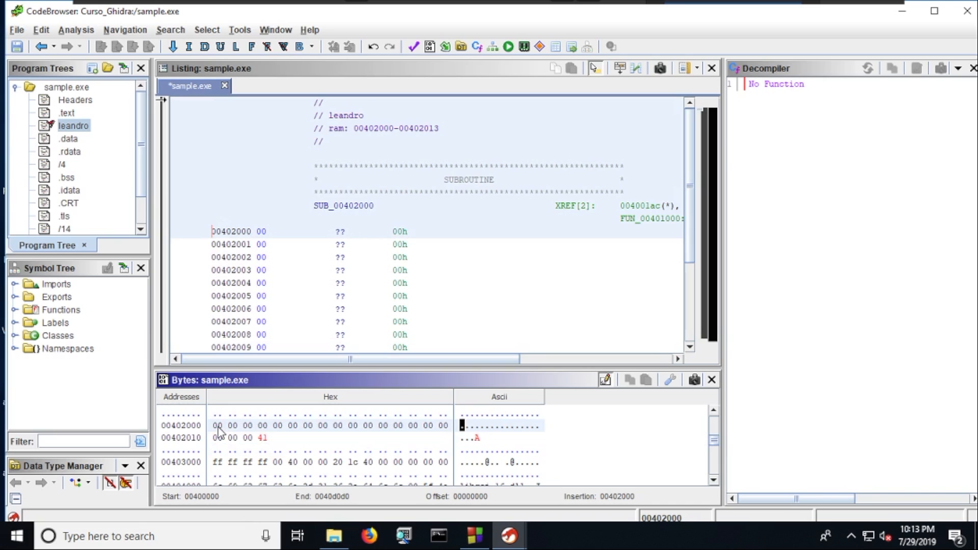
type("04 d5 a")
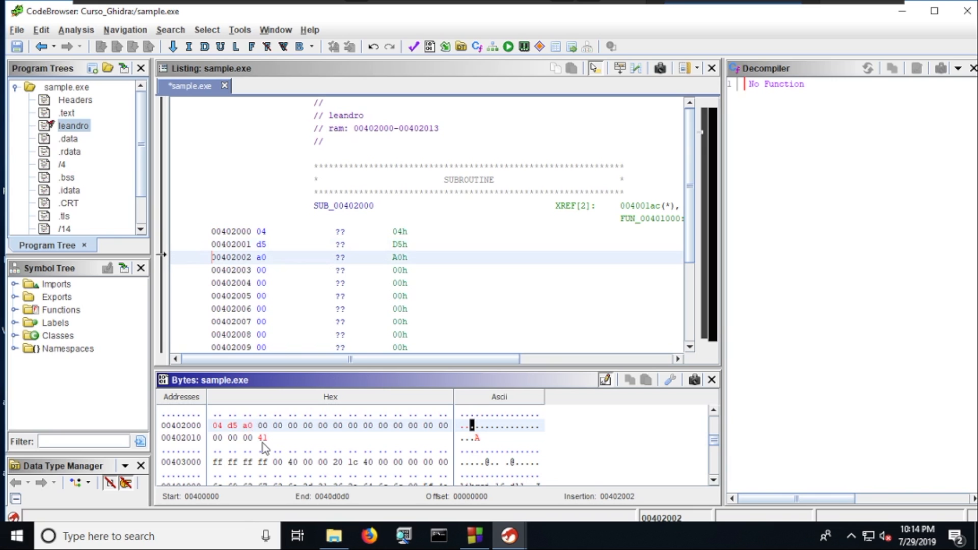
key("Left")
key("Left")
key("Left")
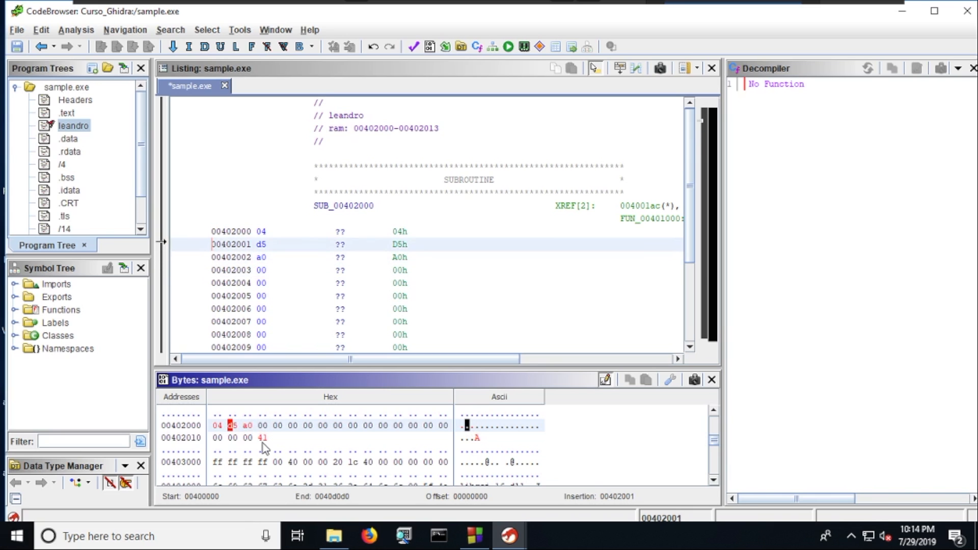
key("Left")
type("0000")
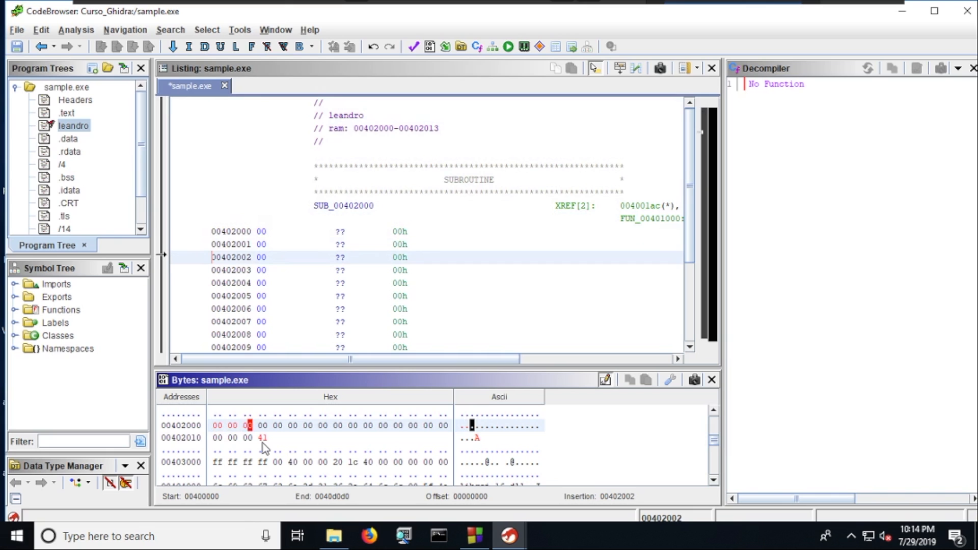
- Write the bytes 4d 5a from address 00402000, and turn byte editing off
key("Left")
key("Left")
type("4d ")
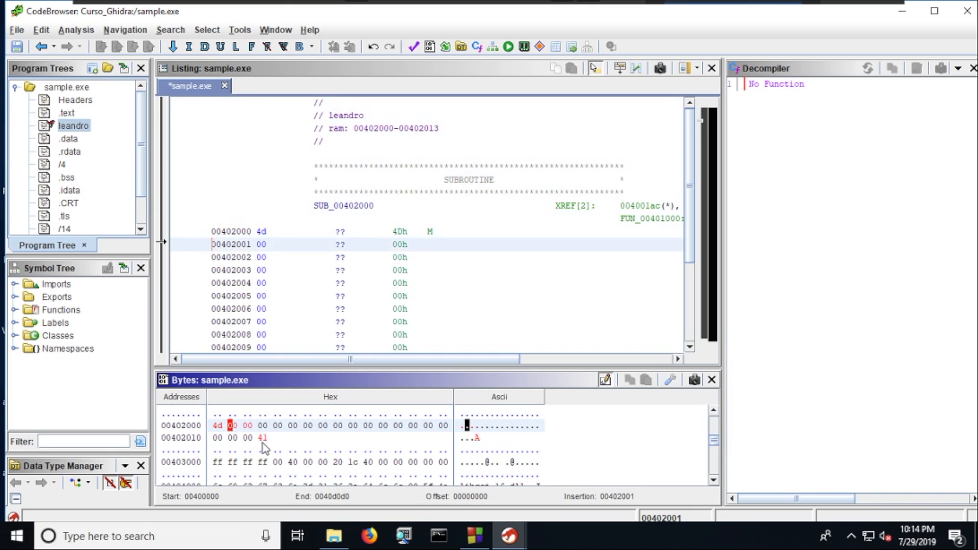
type("5a")
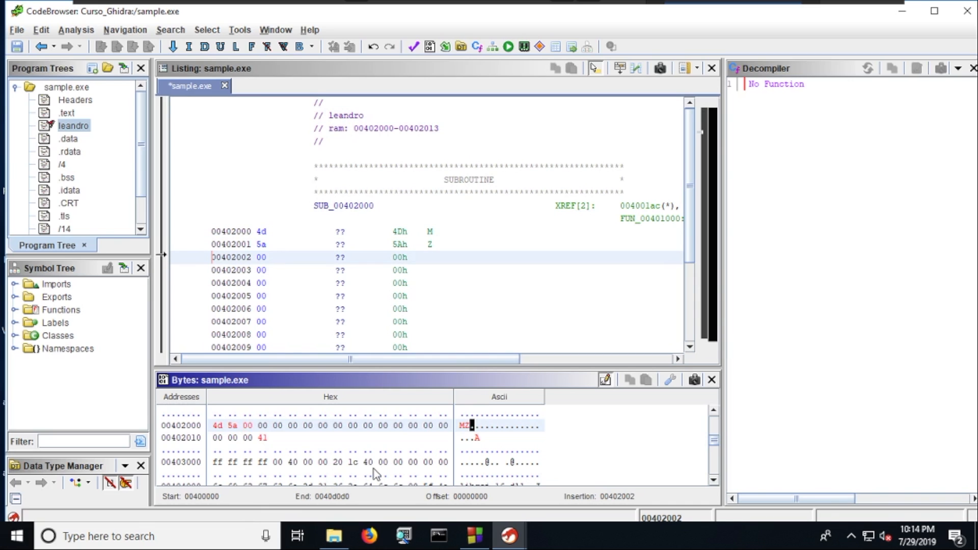
left_click(606, 380)
- Check the characters of the edited bytes at 00402000, 00402001 and 00402013 in the Listing
left_click_drag(431, 236, 437, 244)
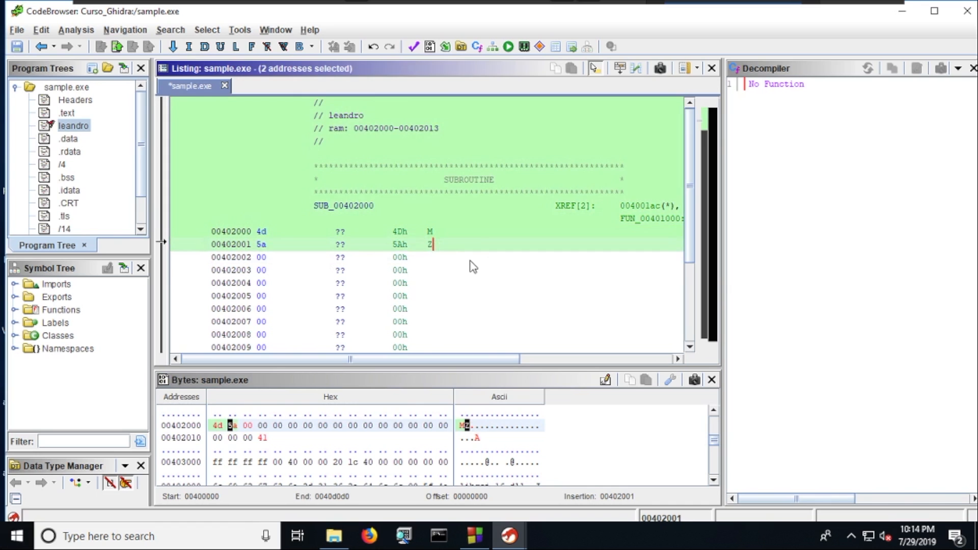
scroll(473, 266, "down", 3)
left_click(430, 348)
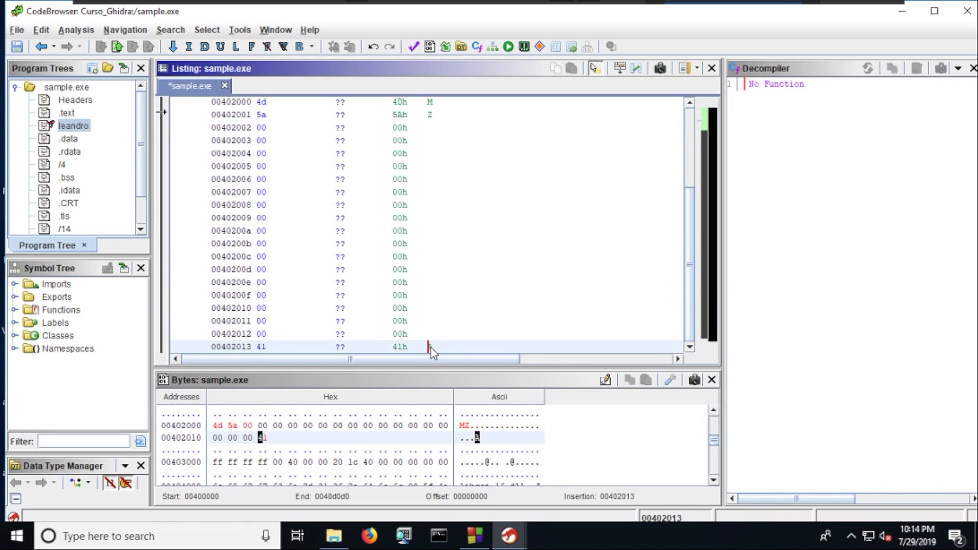
- Expand the custom section's memory block upward to a block length of 0x30 in the Memory Map
left_click(524, 47)
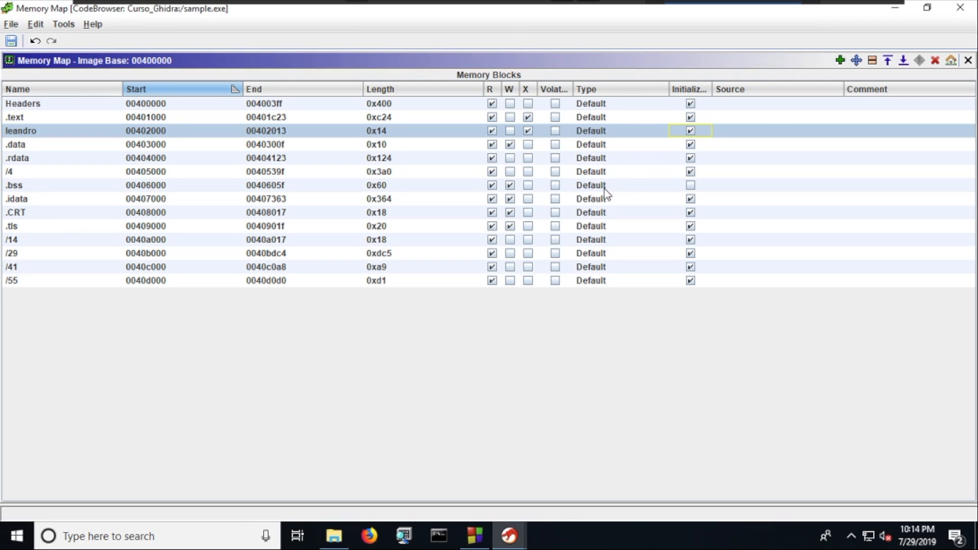
left_click(888, 61)
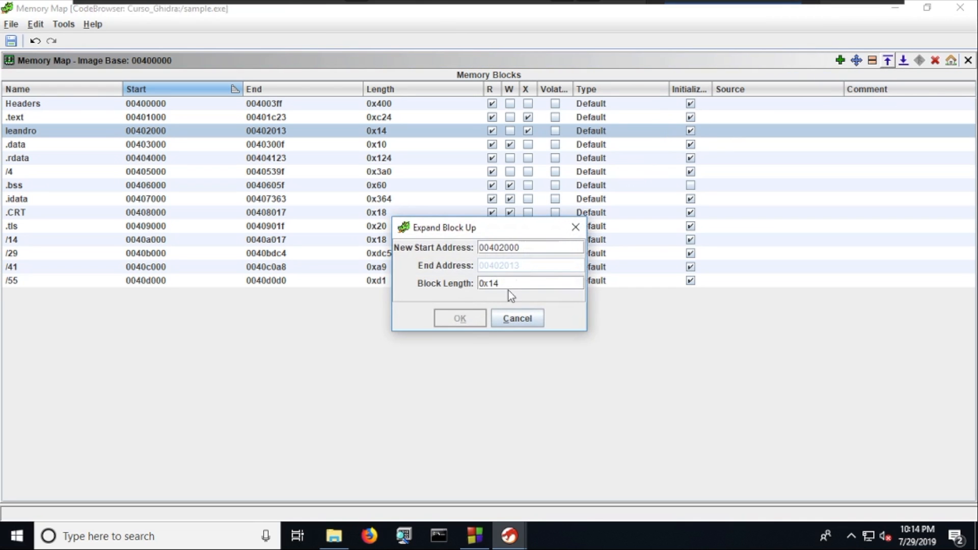
left_click_drag(517, 283, 460, 281)
left_click(521, 281)
key("BackSpace")
type("30")
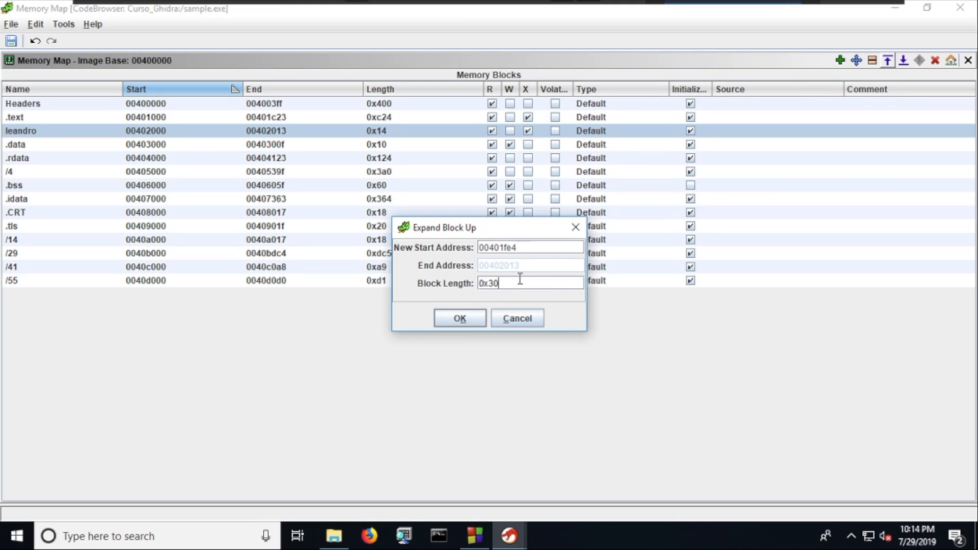
left_click(458, 319)
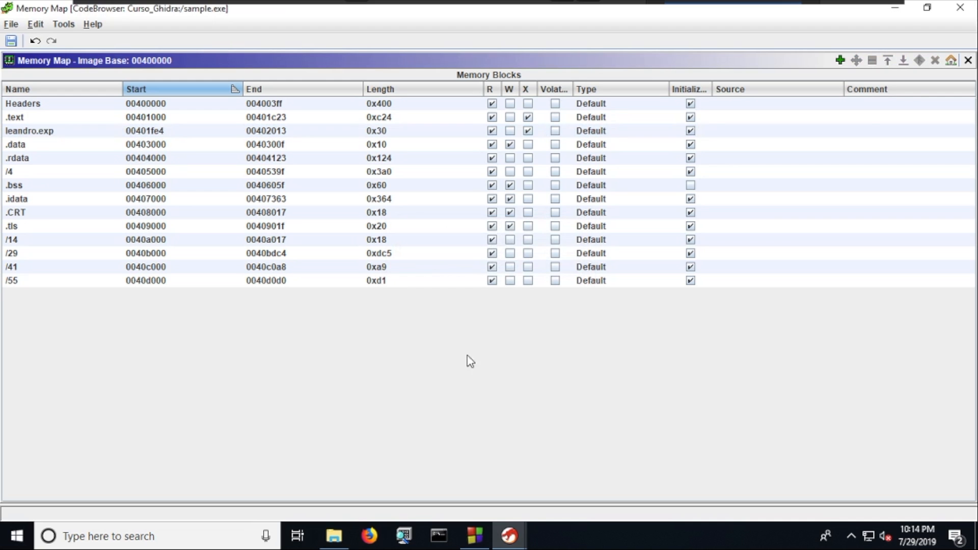
- Return to the CodeBrowser, review the custom section's bytes, and look through the Program Tree for the block's new .exp fragment
left_click(900, 14)
scroll(476, 298, "down", 3)
scroll(476, 297, "up", 3)
scroll(477, 298, "down", 3)
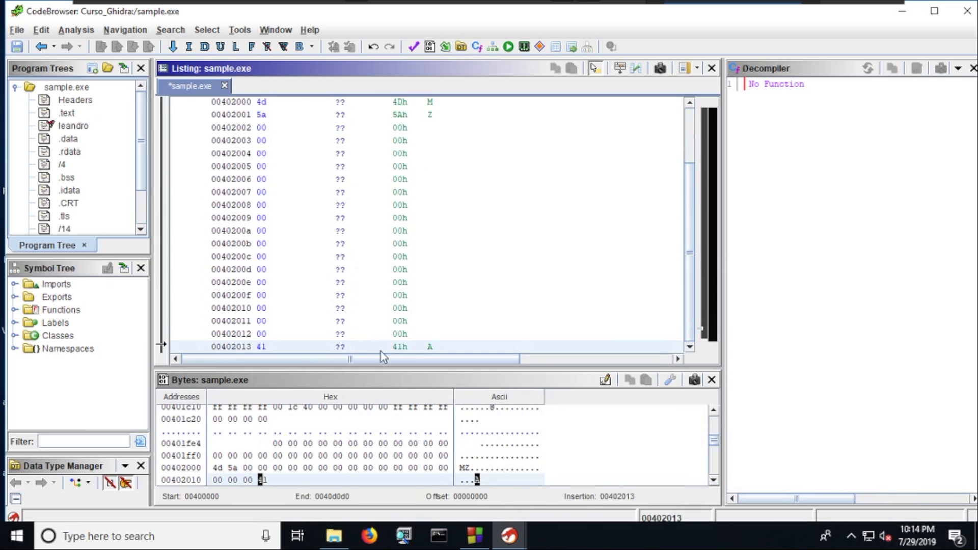
scroll(420, 287, "up", 3)
scroll(420, 286, "down", 3)
left_click(56, 72)
left_click_drag(142, 112, 141, 152)
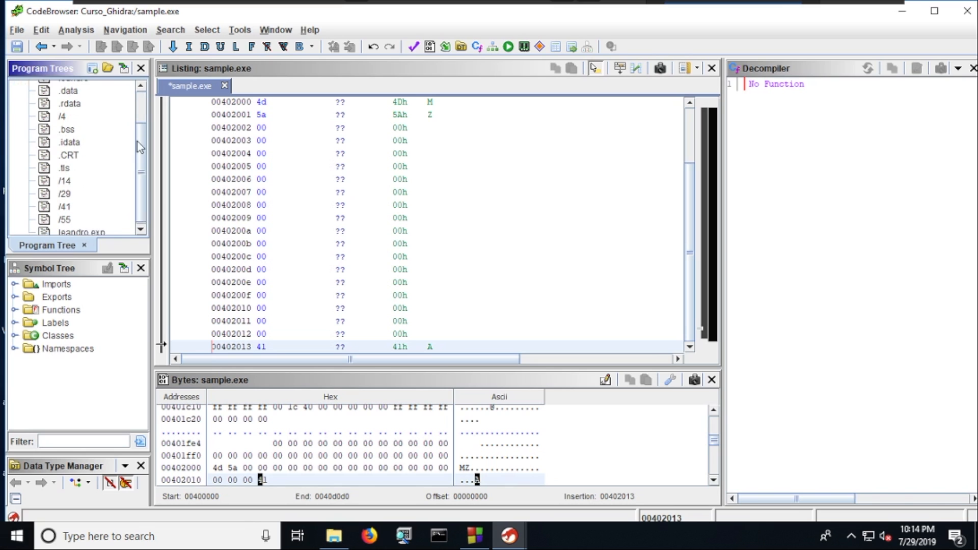
scroll(367, 258, "up", 3)
scroll(367, 258, "down", 3)
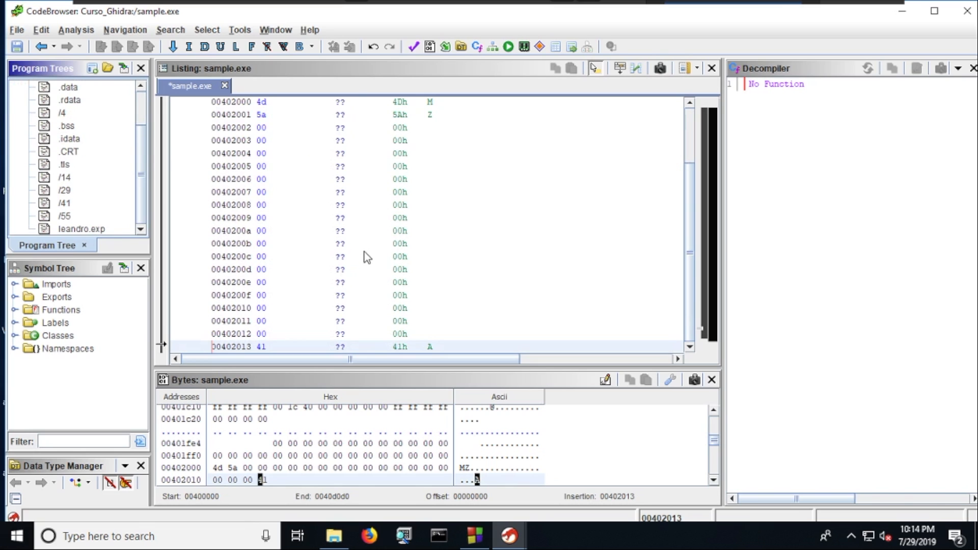
- Open the .exp fragment in the Listing and examine the added bytes from 00401fe4 to 00401fff
left_click(88, 229)
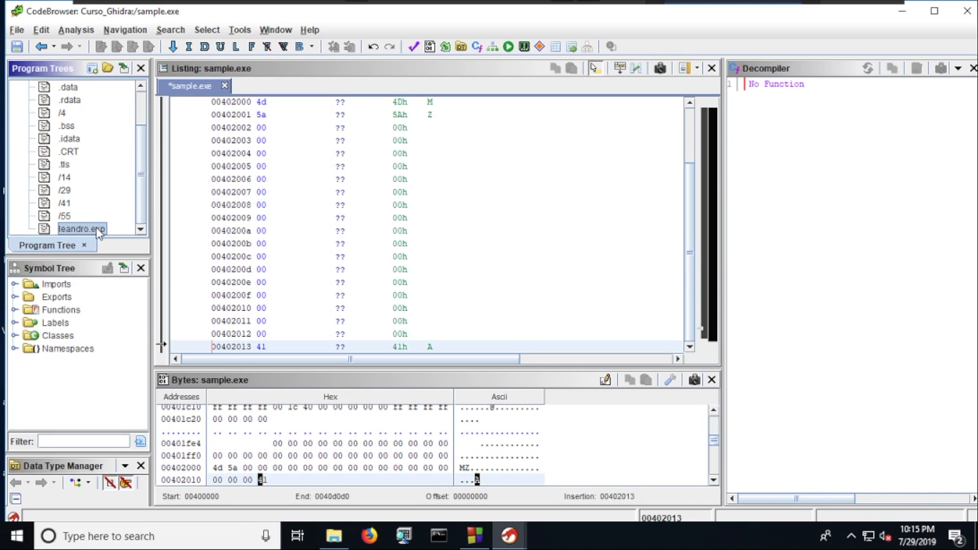
double_click(99, 230)
scroll(369, 194, "down", 3)
scroll(368, 194, "up", 3)
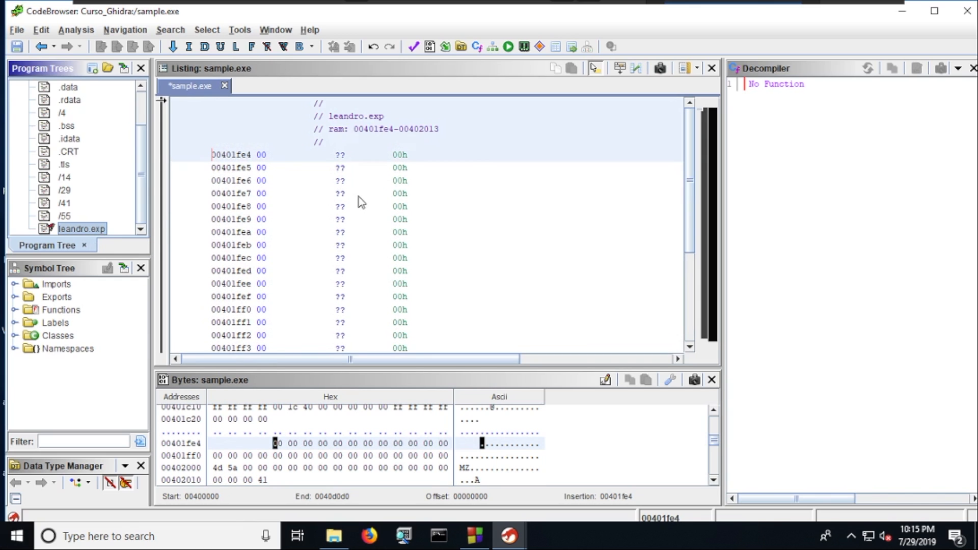
scroll(358, 197, "down", 4)
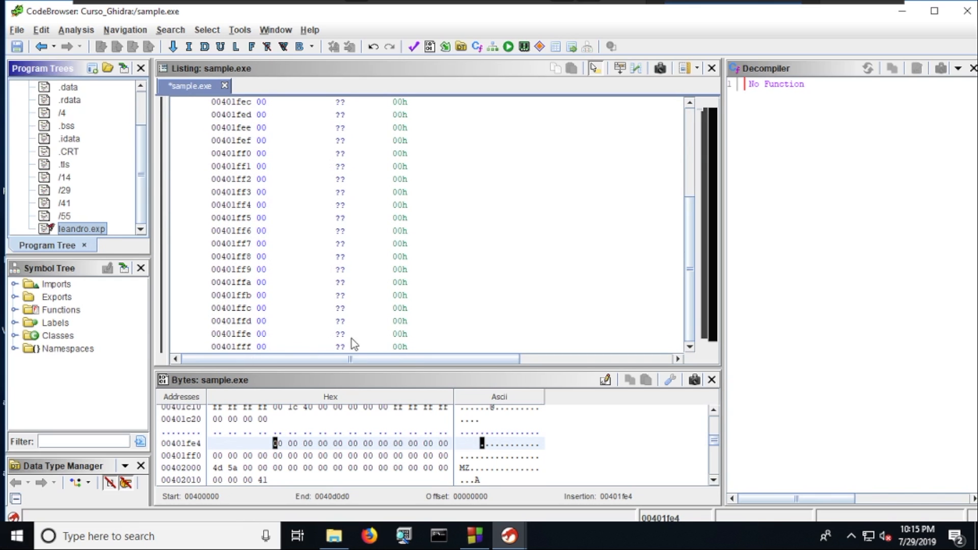
left_click_drag(403, 349, 208, 153)
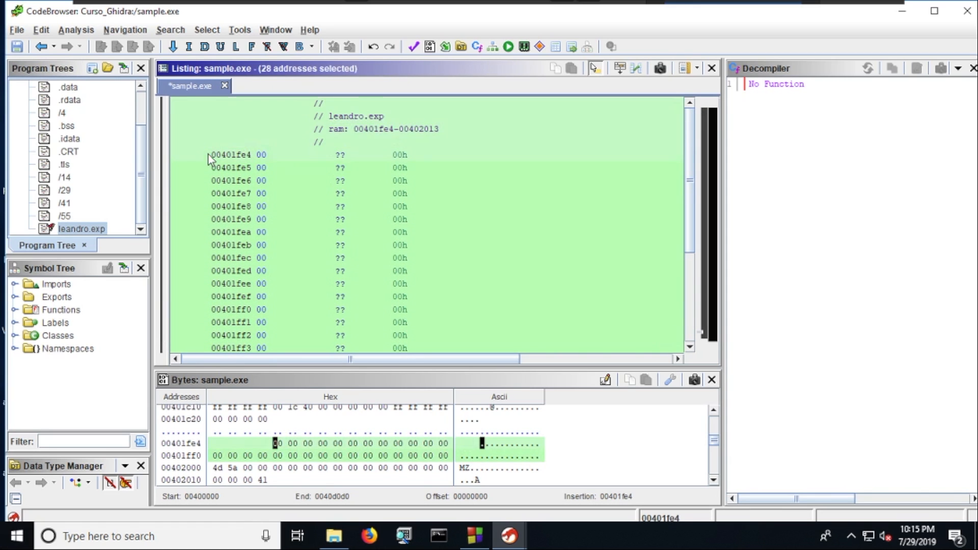
left_click(278, 156)
left_click(411, 207)
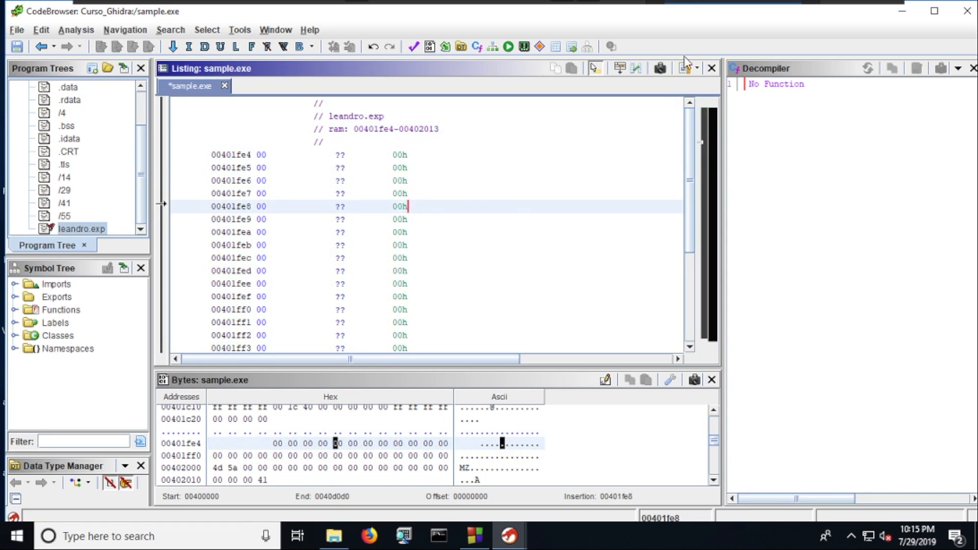
- Expand the custom .exp memory block downward to a block length of 0x35 in the Memory Map
left_click(538, 48)
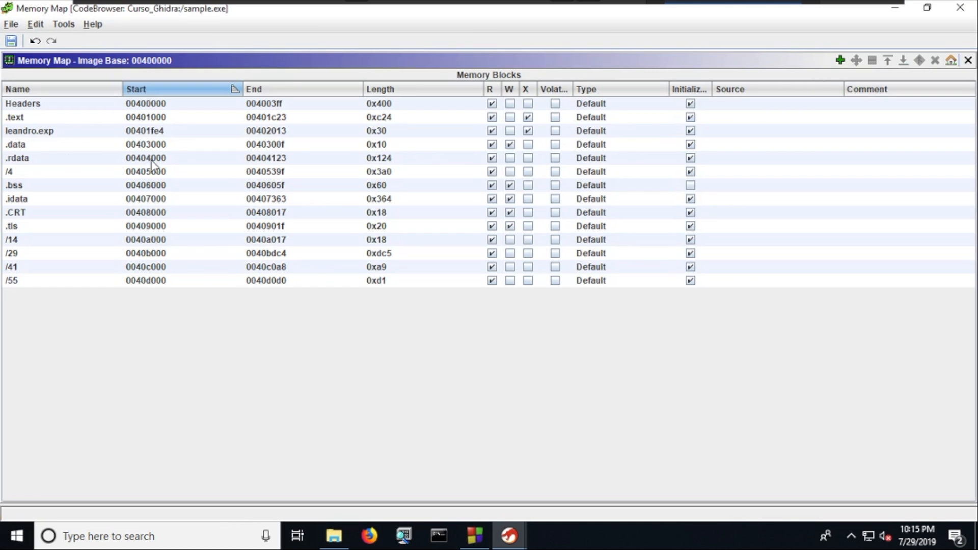
left_click(58, 134)
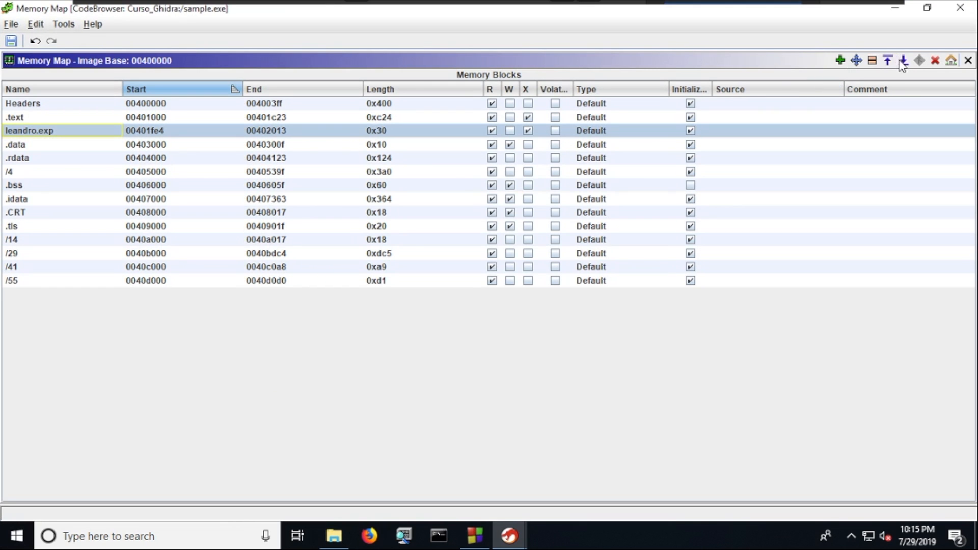
left_click(903, 60)
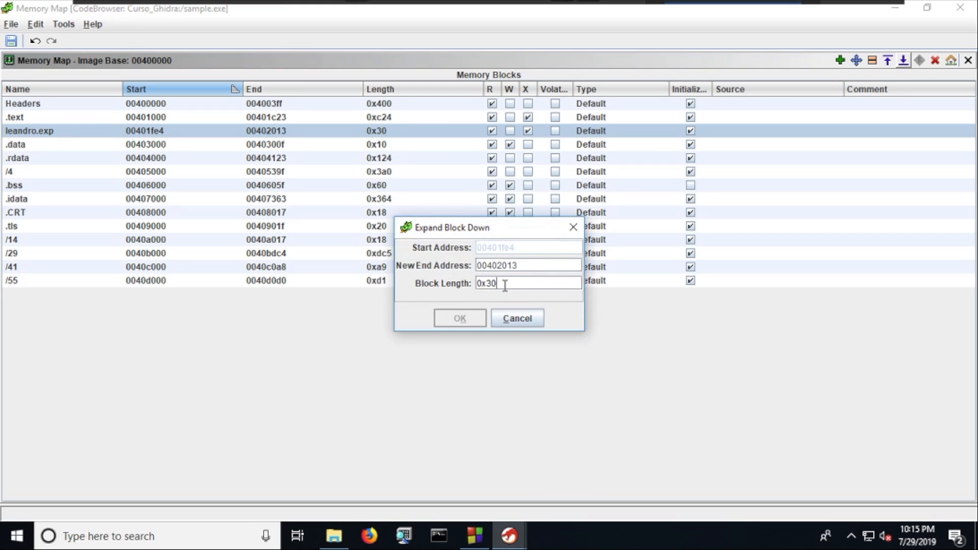
key("BackSpace")
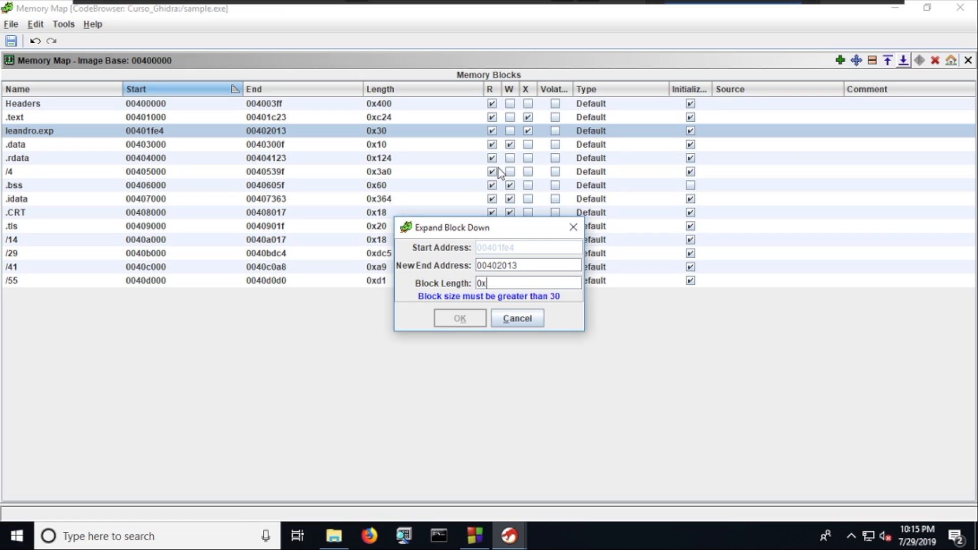
type("2")
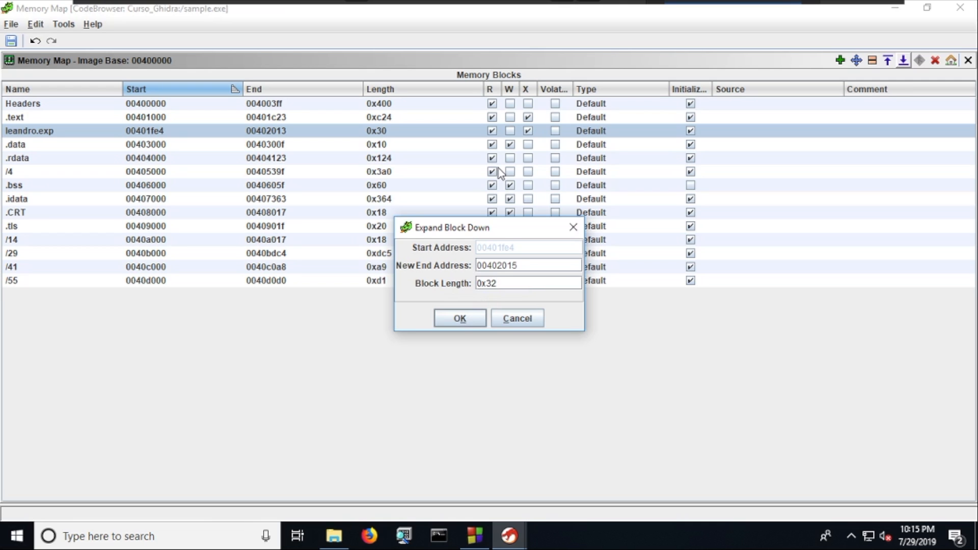
key("BackSpace")
type("5")
left_click(460, 319)
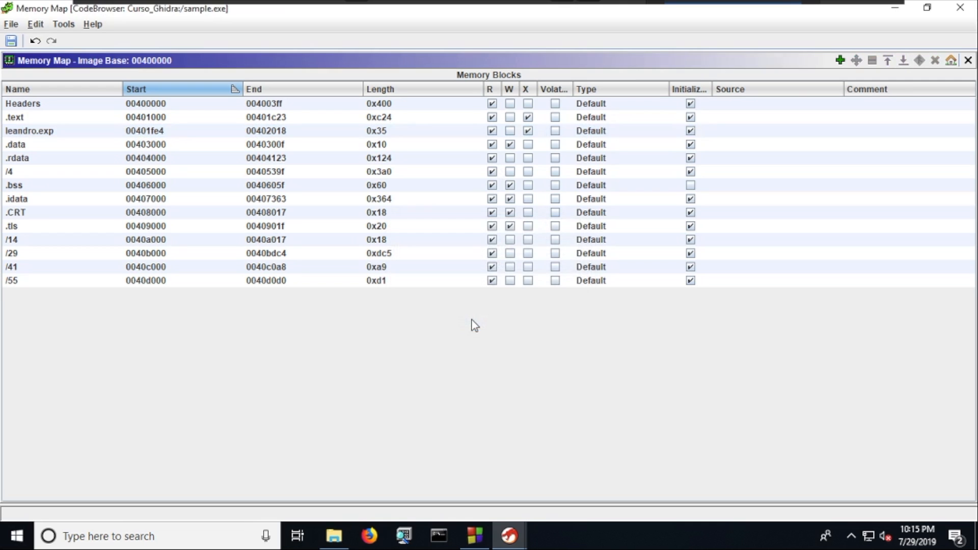
- Open the new .exp.exp fragment from the Program Tree and examine its bytes from 00402014 to 00402018 in the Listing
left_click(892, 13)
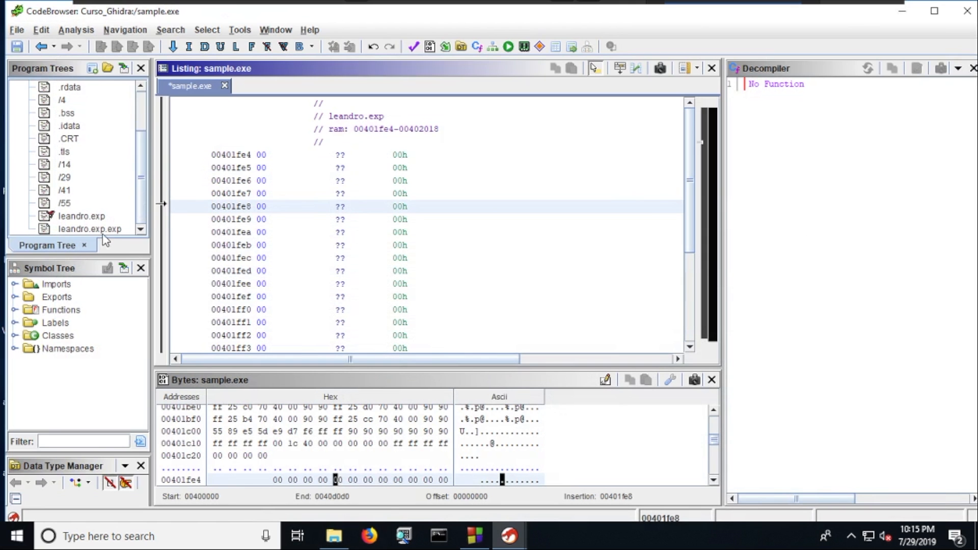
left_click(102, 229)
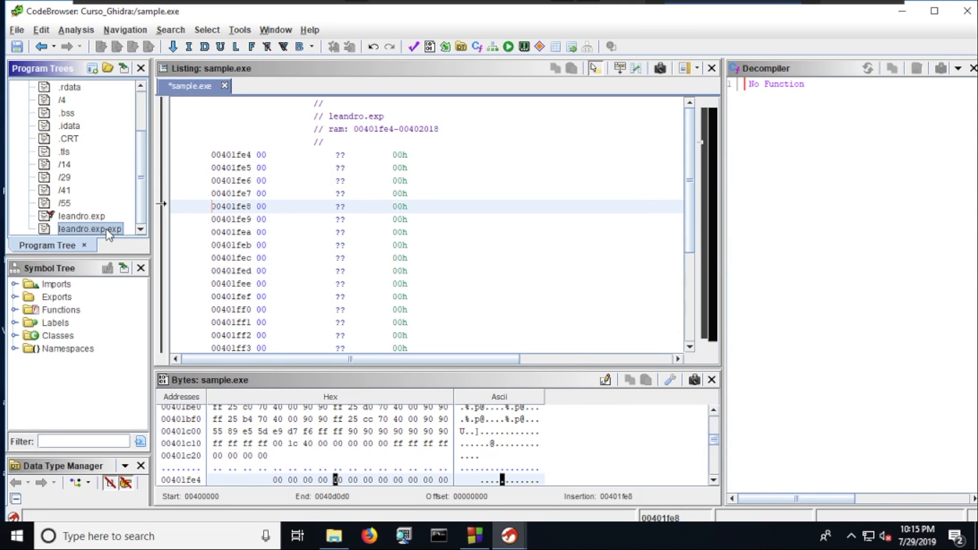
double_click(107, 230)
left_click(274, 156)
left_click(273, 148)
left_click(279, 130)
left_click(294, 106)
left_click(291, 118)
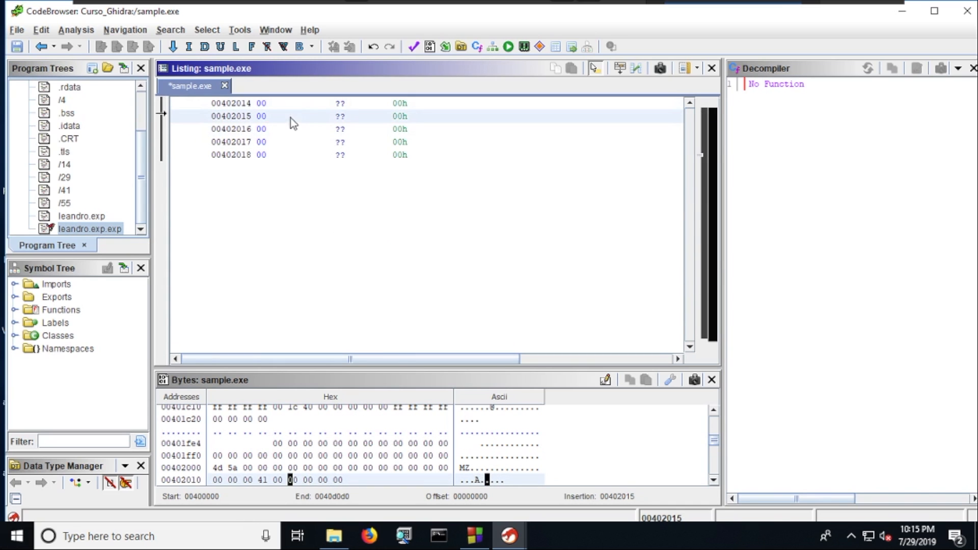
left_click_drag(346, 153, 381, 106)
left_click(326, 192)
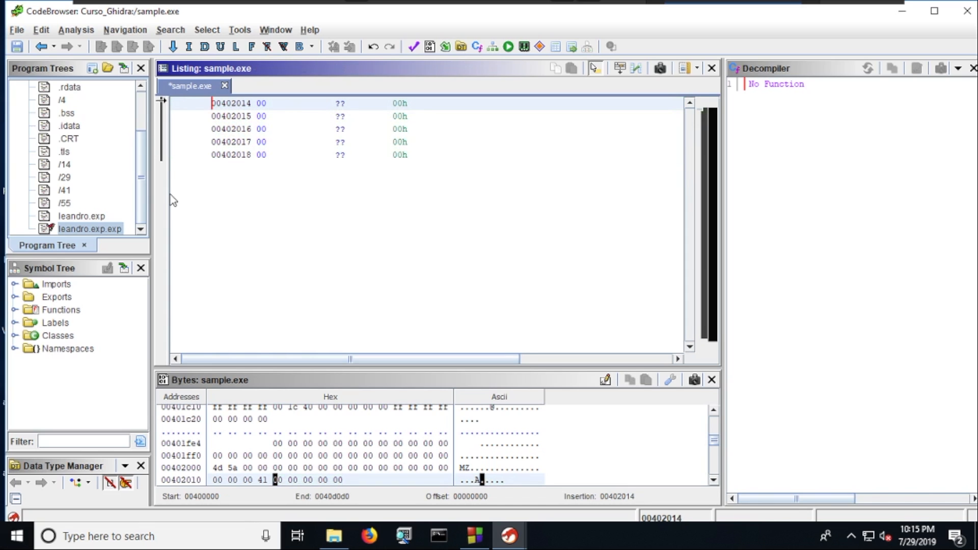
scroll(137, 196, "up", 2)
scroll(136, 196, "down", 2)
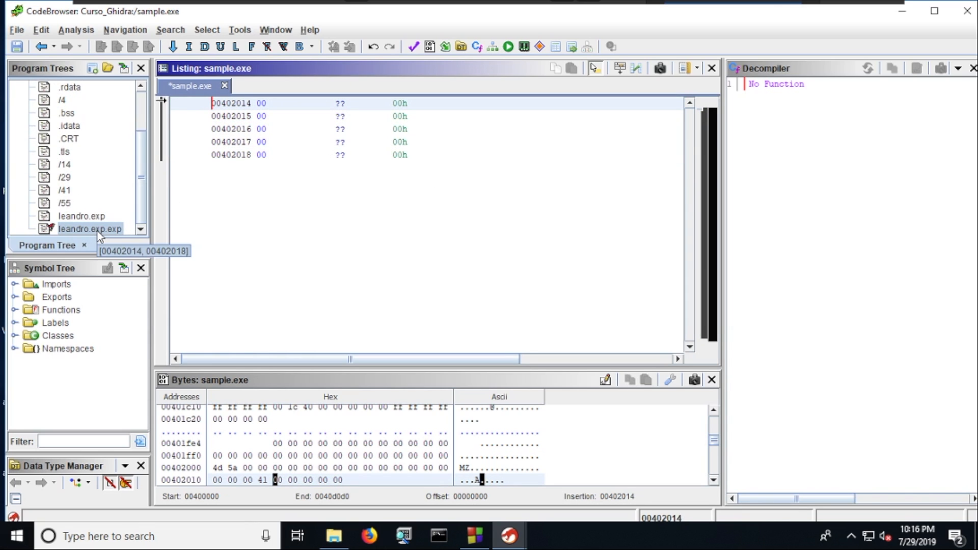
- Merge the .exp.exp fragment into the .exp fragment in the Program Tree, and view the combined address ranges in the Listing
left_click_drag(97, 230, 94, 219)
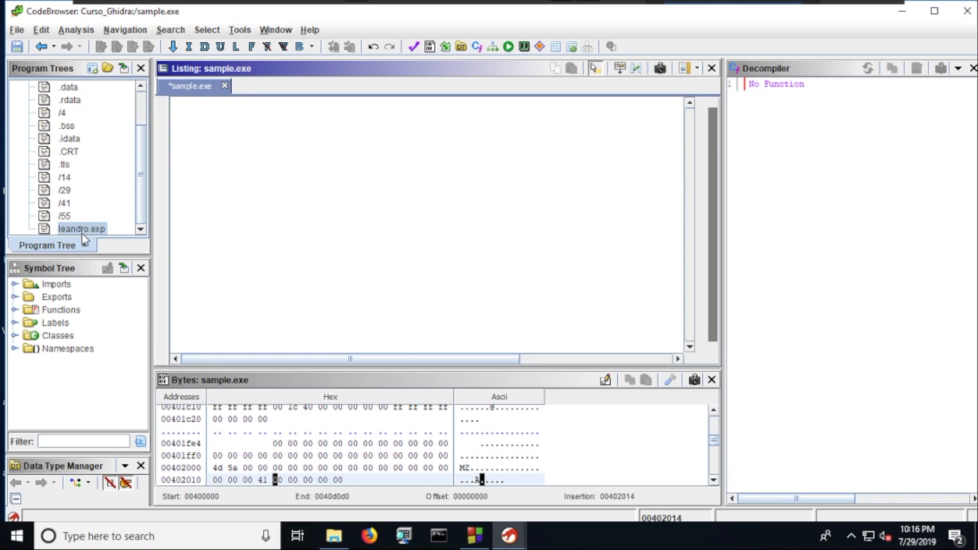
left_click(81, 233)
scroll(385, 235, "down", 5)
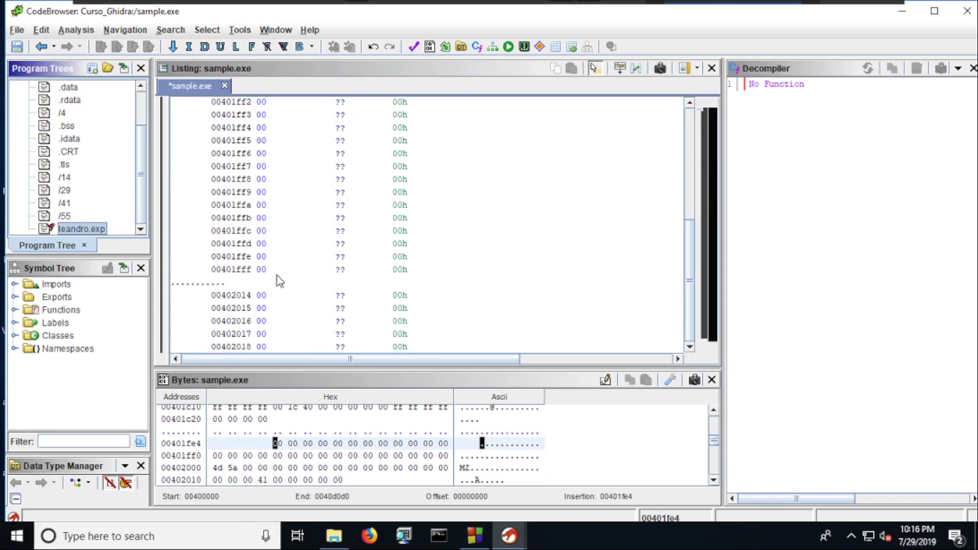
- Examine the address gap between 00401fff and 00402014 in the merged .exp fragment by selecting the bytes around it in the Listing
left_click(263, 270)
left_click(266, 296)
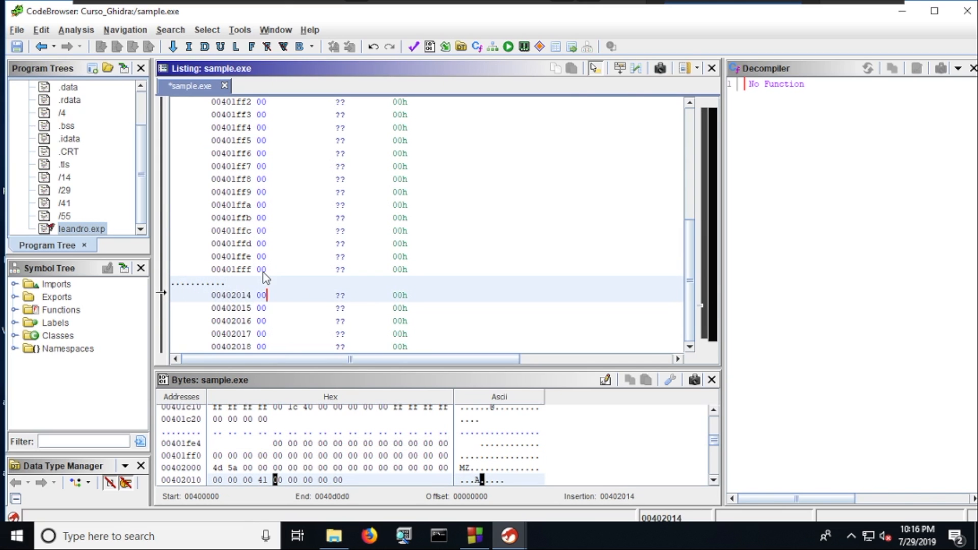
left_click_drag(273, 299, 270, 364)
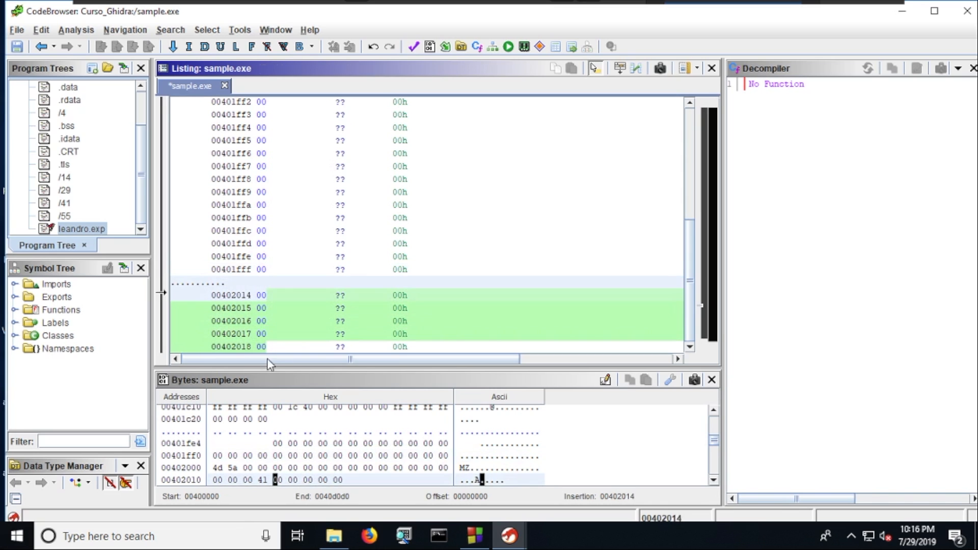
left_click(239, 272)
left_click_drag(239, 274, 243, 349)
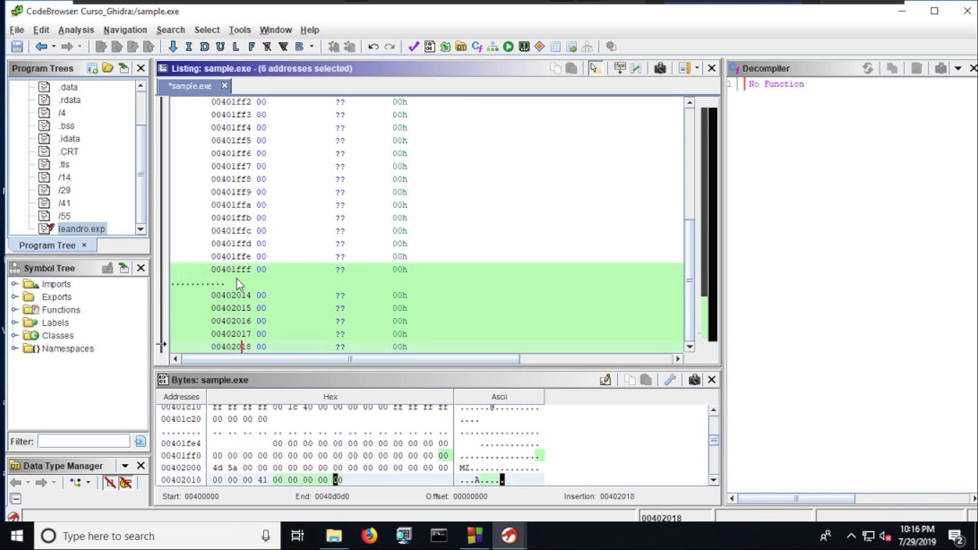
left_click(239, 284)
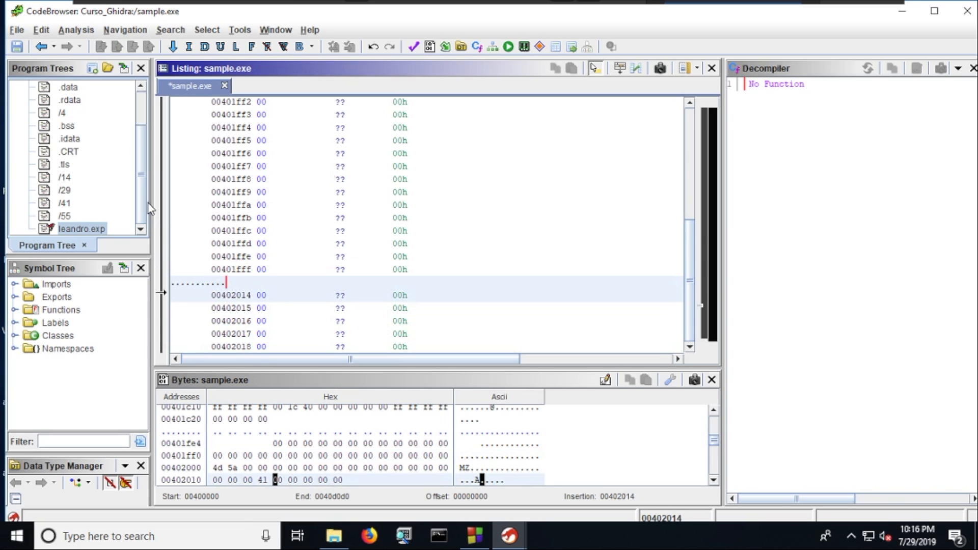
- Merge the .exp fragment into the custom section's original fragment in the Program Tree, and open that fragment in the Listing
left_click_drag(80, 224, 81, 108)
scroll(122, 148, "up", 3)
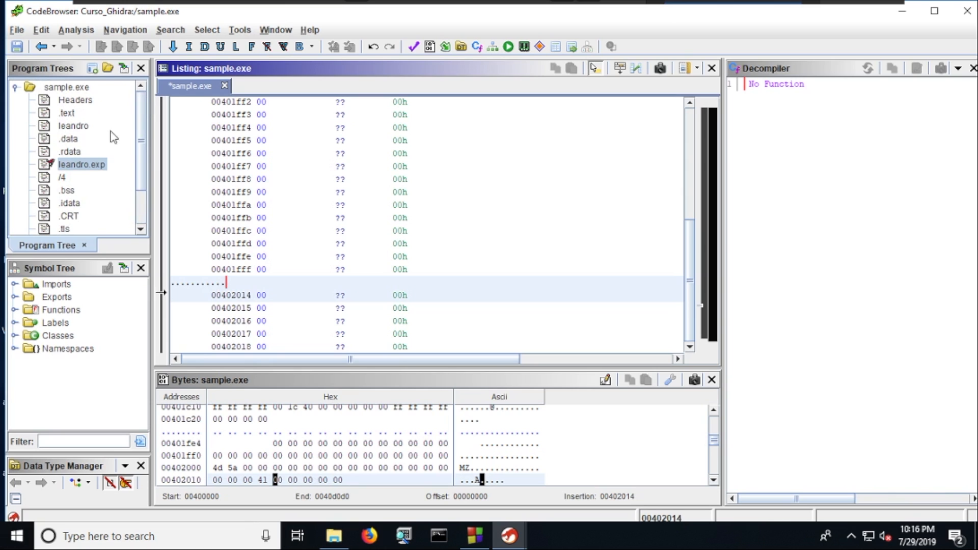
left_click(87, 125)
left_click_drag(93, 163, 70, 126)
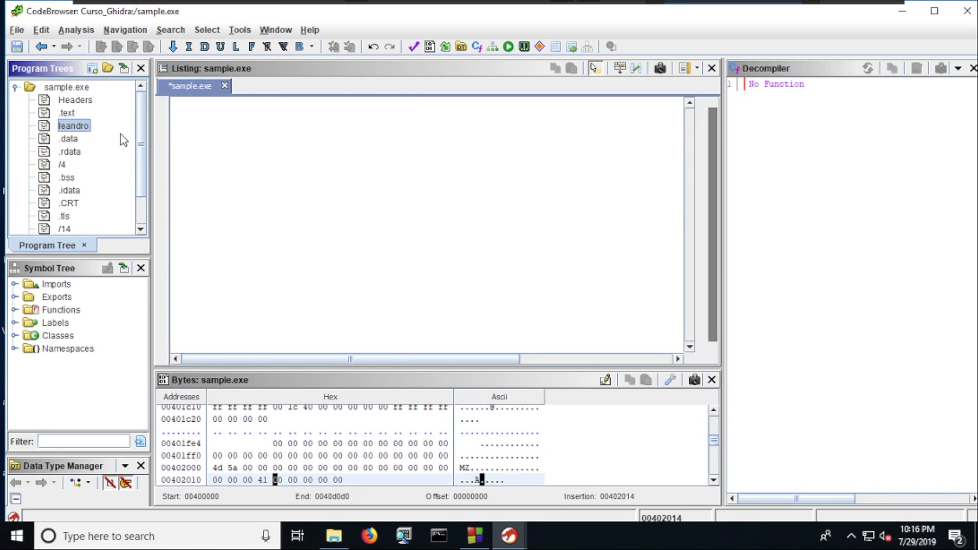
left_click(72, 125)
- Examine the fully merged fragment in the Listing from 00401fe4 to 00402018, selecting its whole byte range
scroll(360, 192, "down", 8)
scroll(362, 193, "down", 4)
scroll(363, 194, "up", 5)
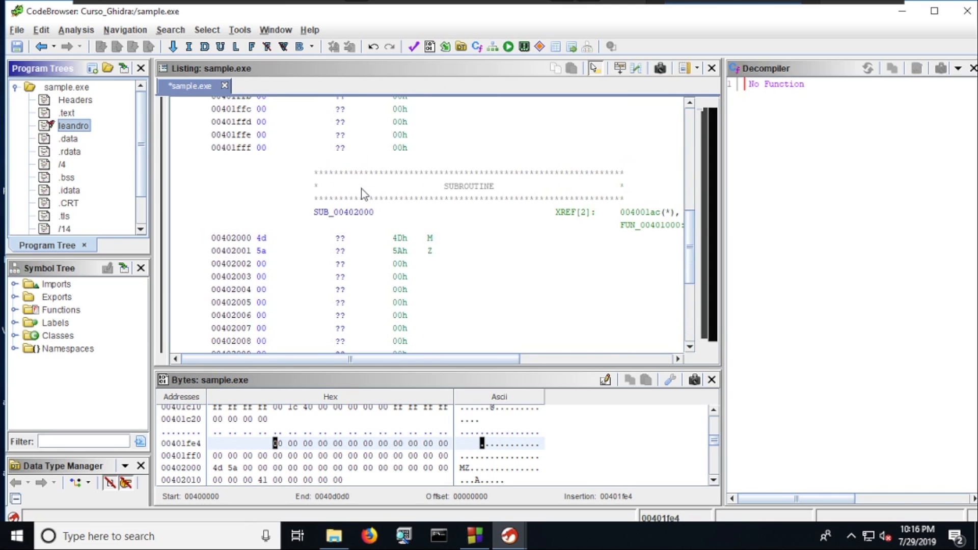
scroll(363, 194, "up", 4)
scroll(363, 193, "up", 5)
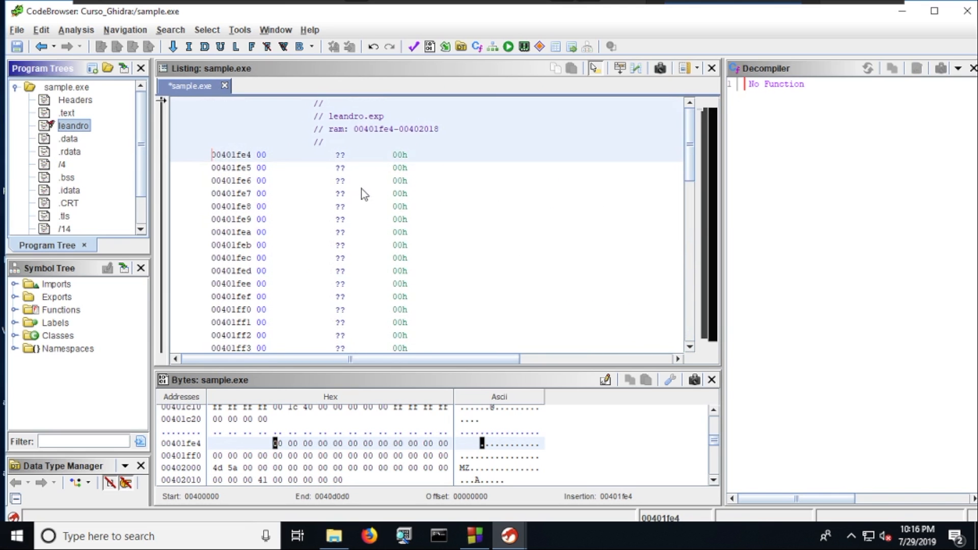
left_click(382, 169)
left_click_drag(400, 164, 430, 527)
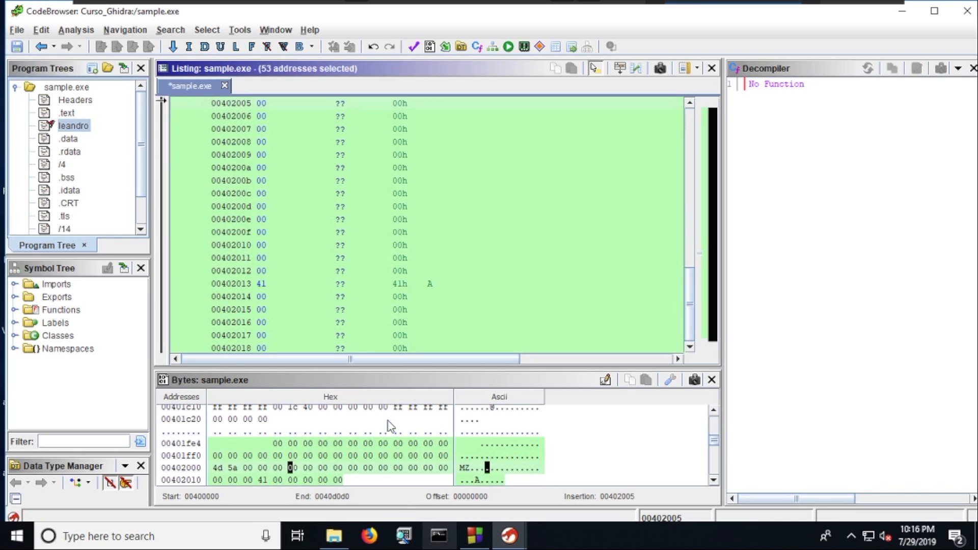
left_click(432, 292)
left_click(396, 284)
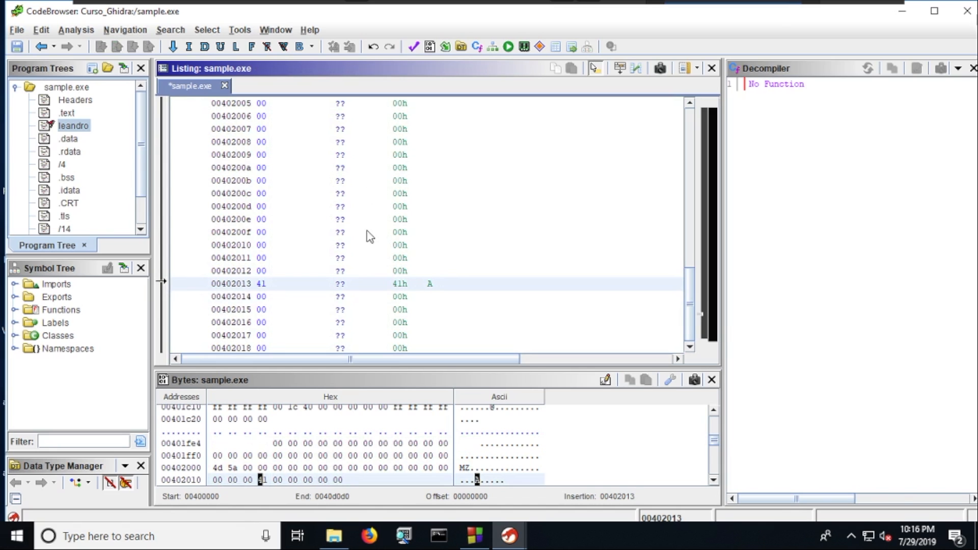
- Examine the added bytes after 00402013 and those before 00402000 in the Listing, and return to the fragment's first address
left_click(401, 298)
left_click_drag(402, 298, 413, 354)
scroll(447, 313, "up", 8)
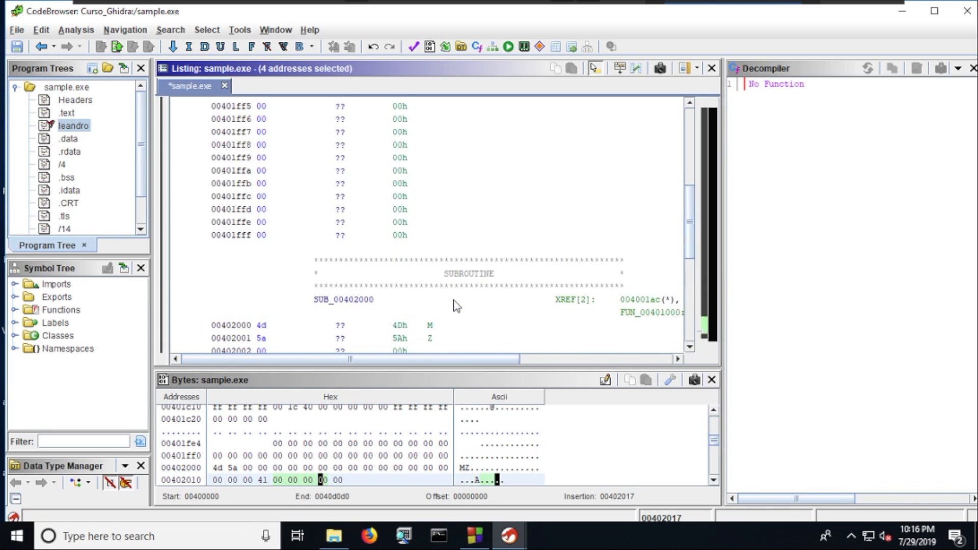
scroll(447, 311, "down", 3)
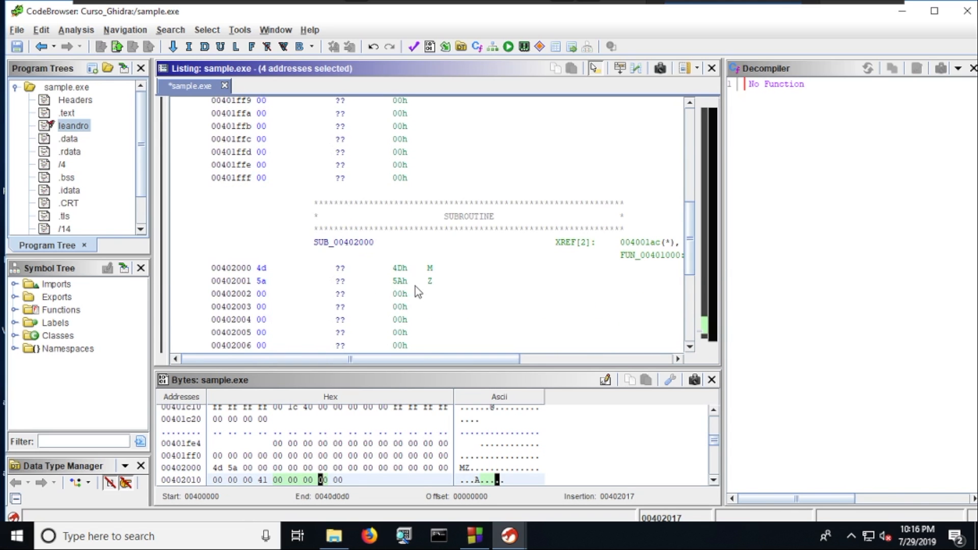
left_click(444, 265)
scroll(448, 276, "up", 3)
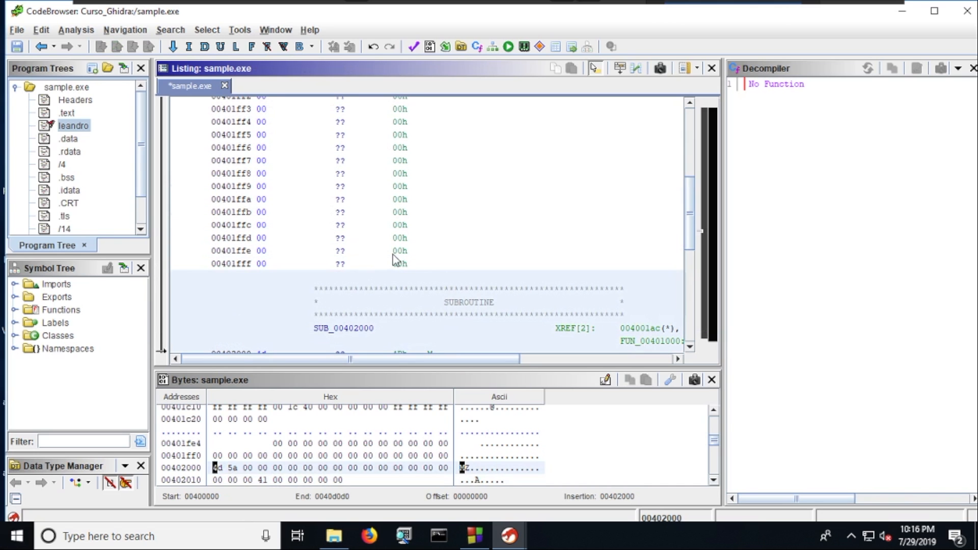
left_click_drag(400, 266, 358, 76)
left_click(331, 181)
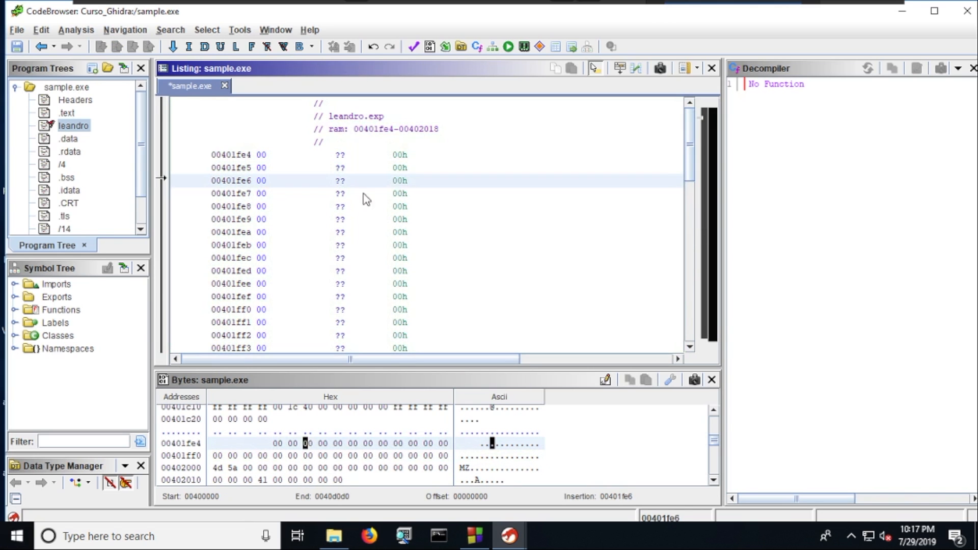
left_click(344, 154)
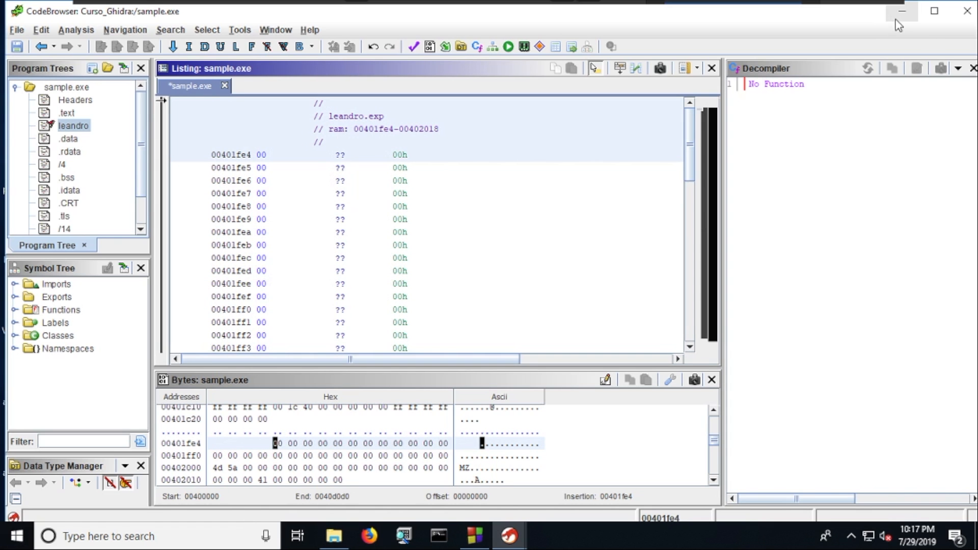
- Close the CodeBrowser without saving the changes to sample.exe
left_click_drag(820, 12, 772, 77)
left_click(885, 73)
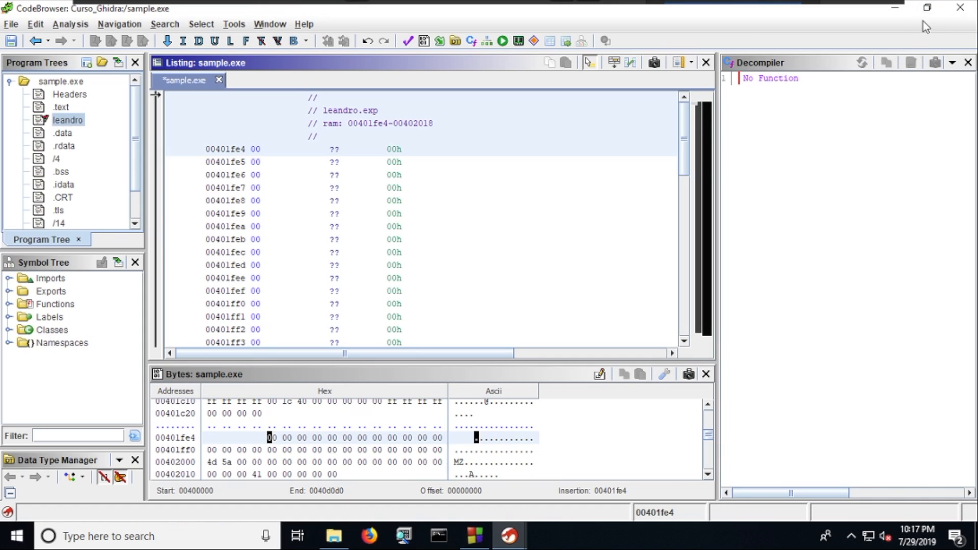
left_click(960, 8)
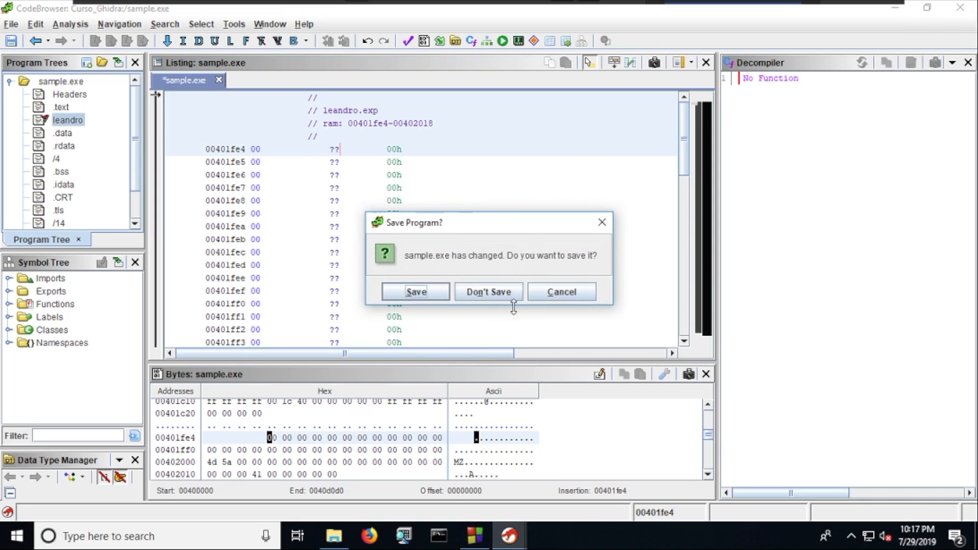
left_click(513, 293)
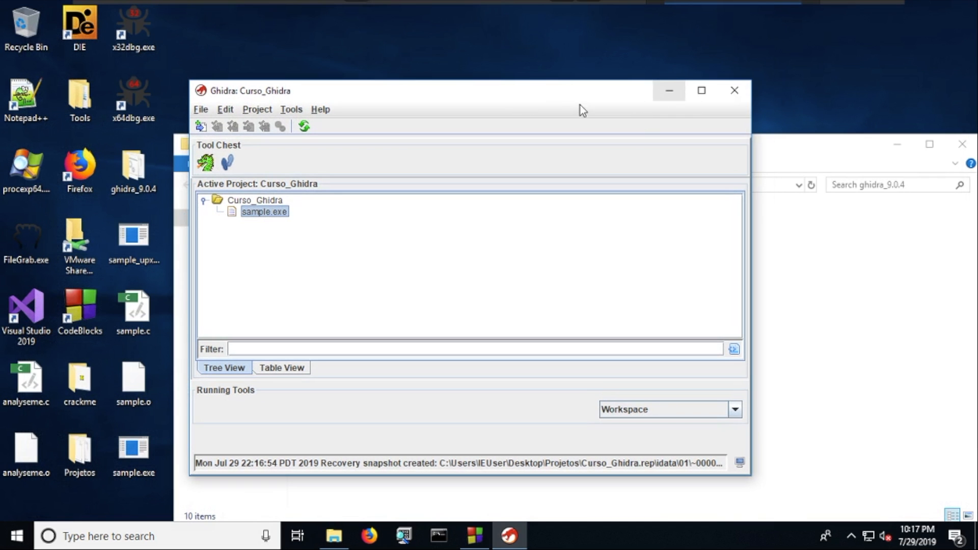
- Minimize the Ghidra project window and find the packed executable sample_upx.exe on the desktop
left_click_drag(606, 96, 651, 90)
left_click(726, 93)
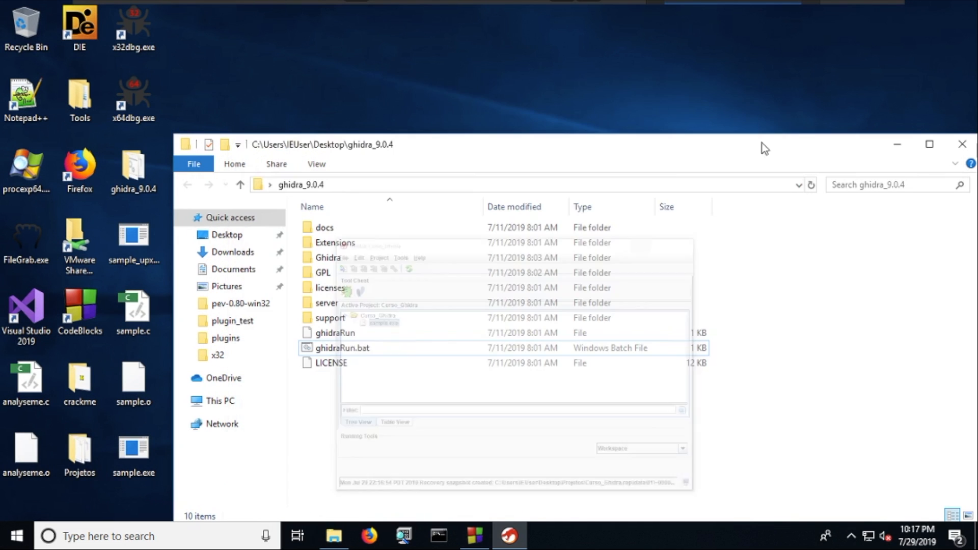
left_click_drag(772, 148, 759, 99)
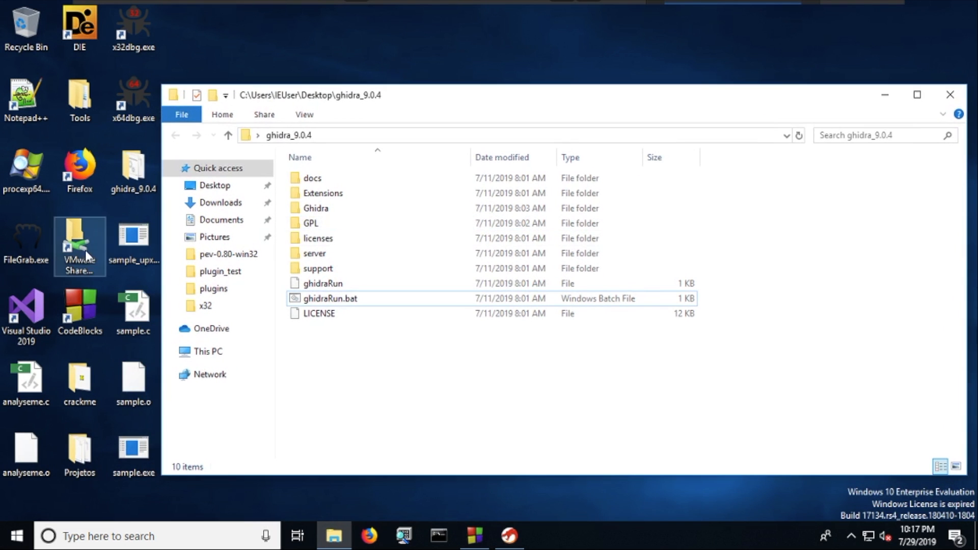
left_click(125, 249)
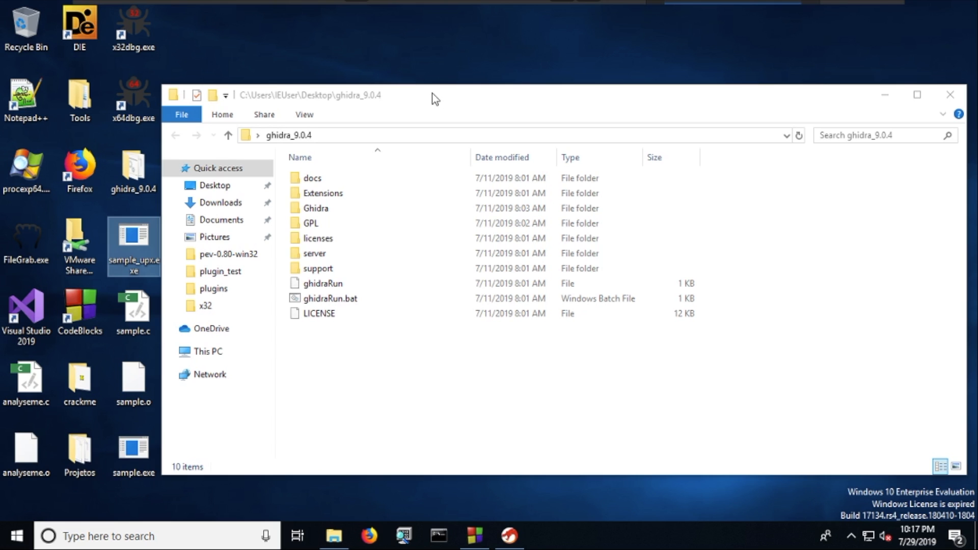
left_click_drag(432, 93, 452, 101)
left_click(130, 258)
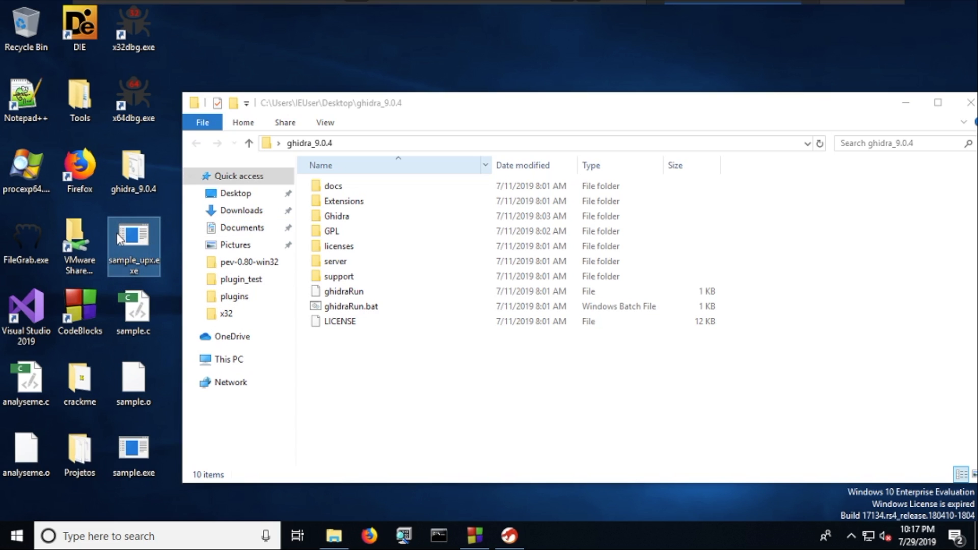
- Switch back to the Ghidra project window and permanently delete sample.exe from the Curso_Ghidra project
left_click(509, 535)
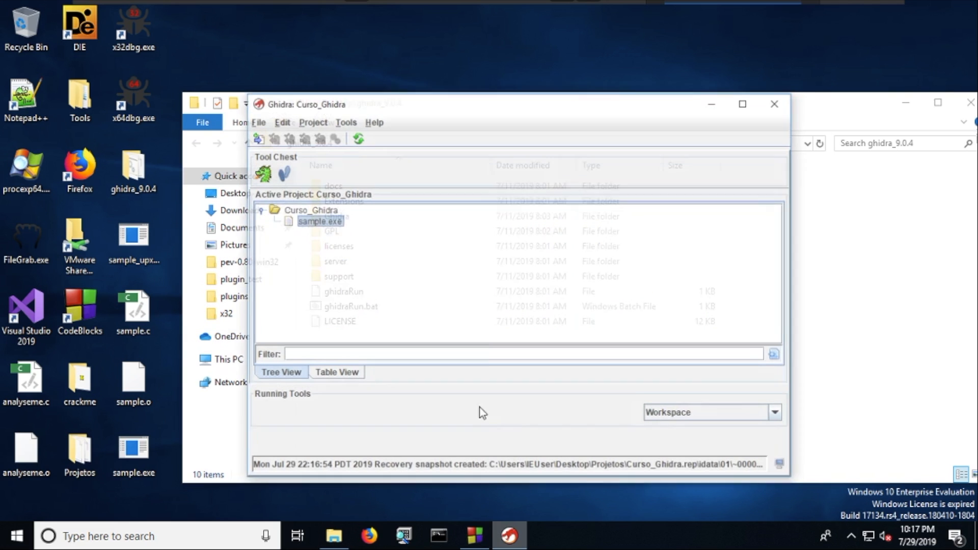
key("Delete")
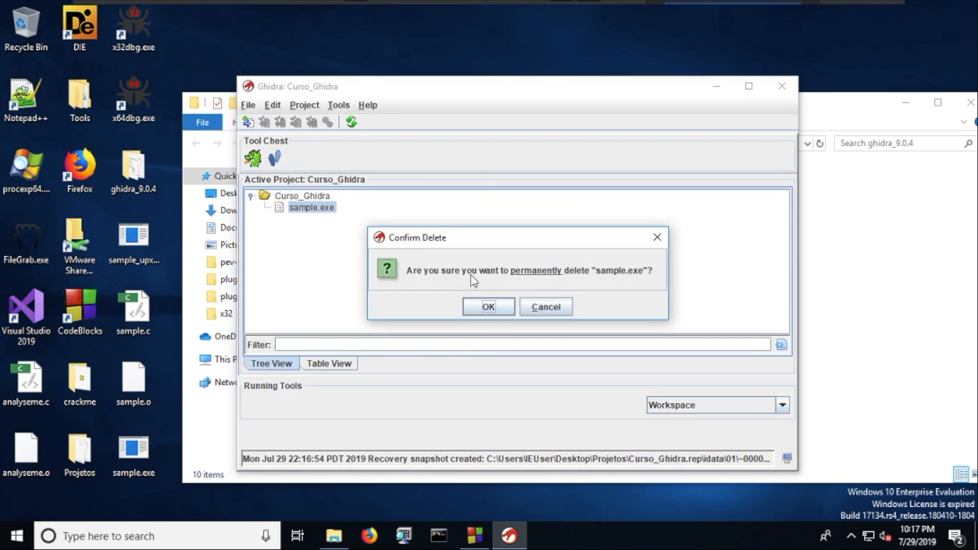
left_click(490, 306)
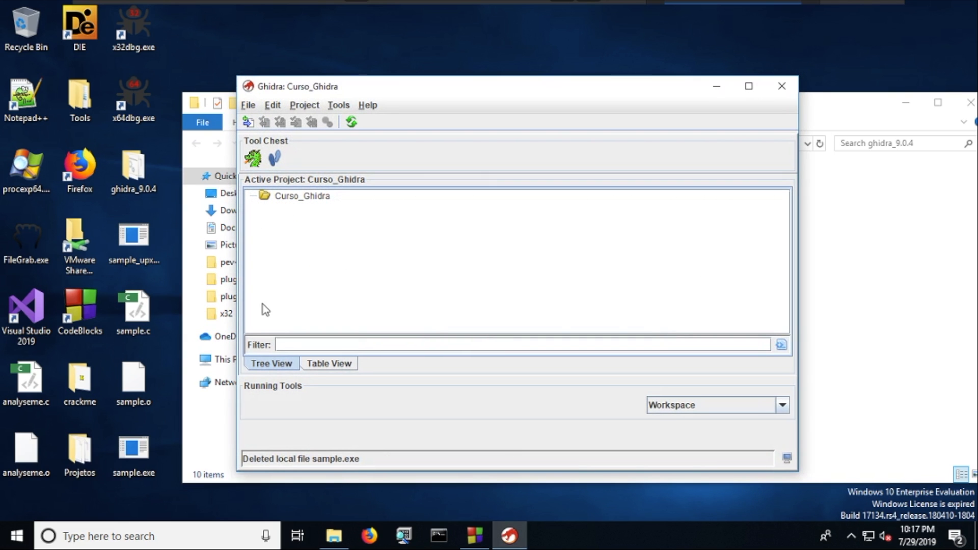
- Import sample_upx.exe from the desktop into the Curso_Ghidra project as a Portable Executable (PE), and dismiss the import summary
left_click(130, 244)
left_click(340, 260)
left_click_drag(147, 231, 350, 218)
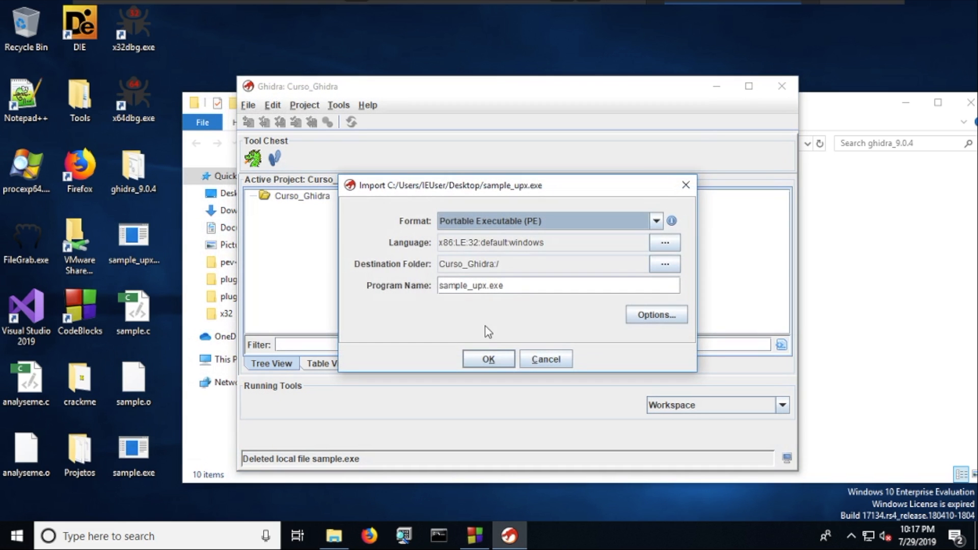
left_click(487, 359)
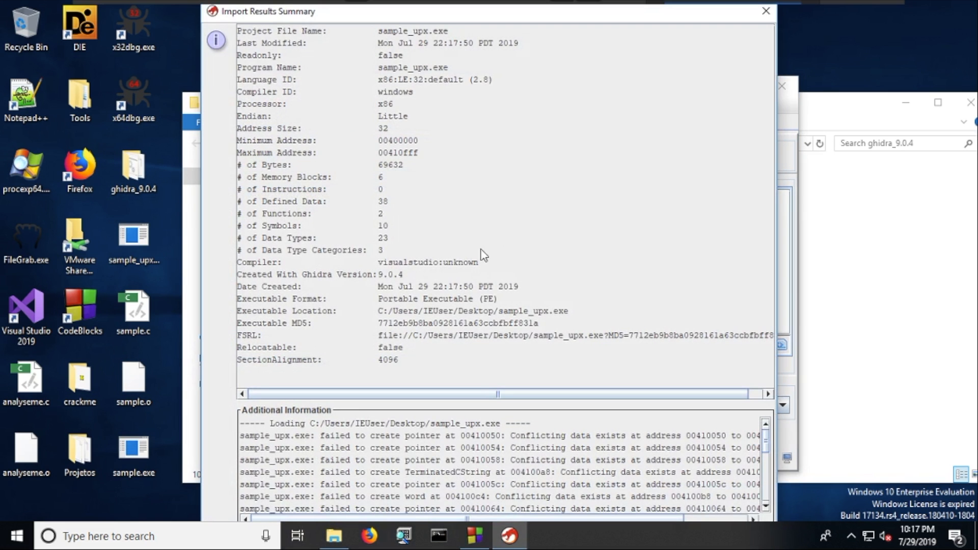
key("Return")
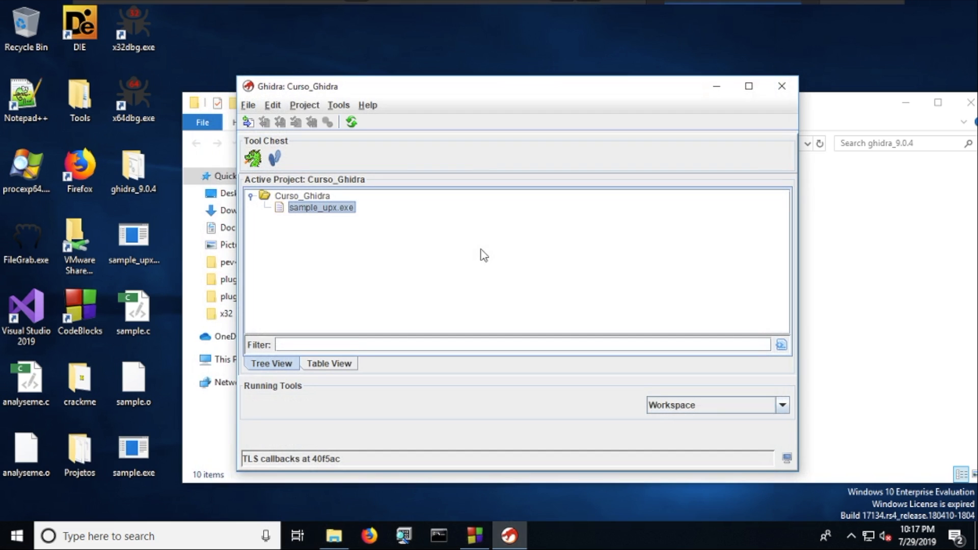
- Open sample_upx.exe in the CodeBrowser and run auto analysis on it, minimizing the Memory Map and dismissing the analysis summary
double_click(337, 210)
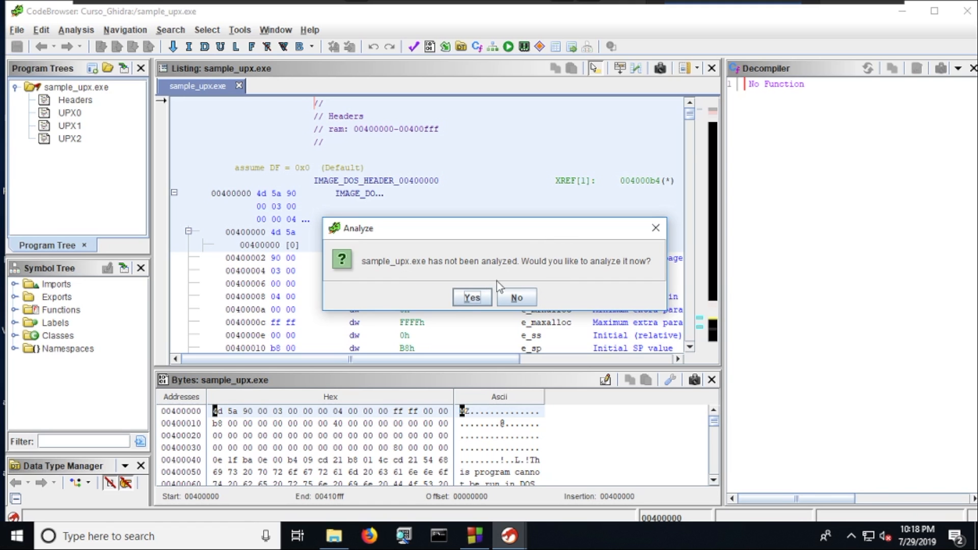
left_click(473, 297)
left_click(461, 393)
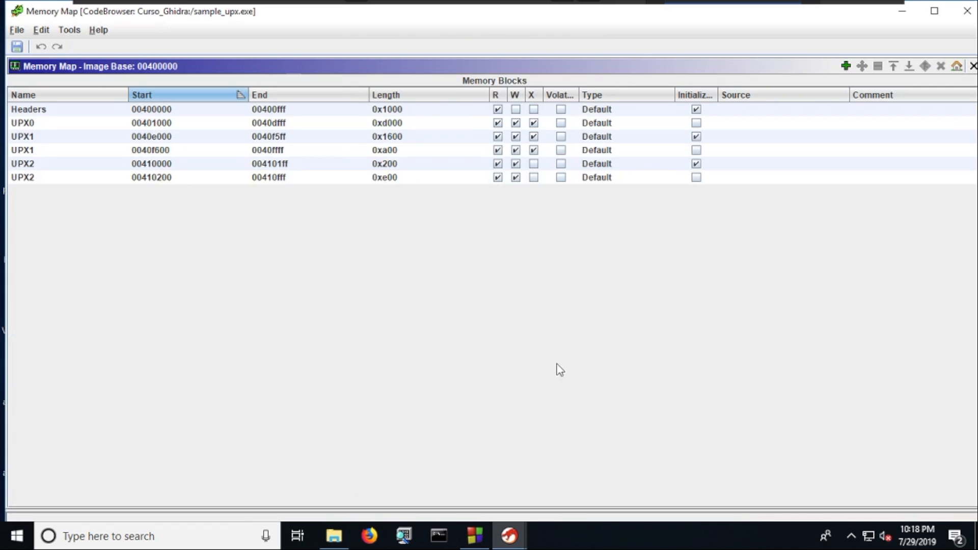
left_click(898, 12)
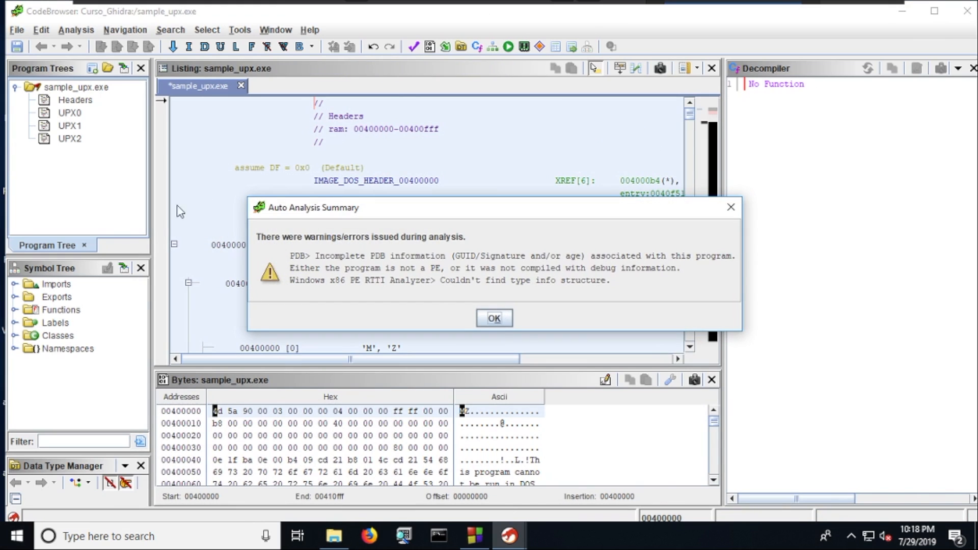
left_click(501, 320)
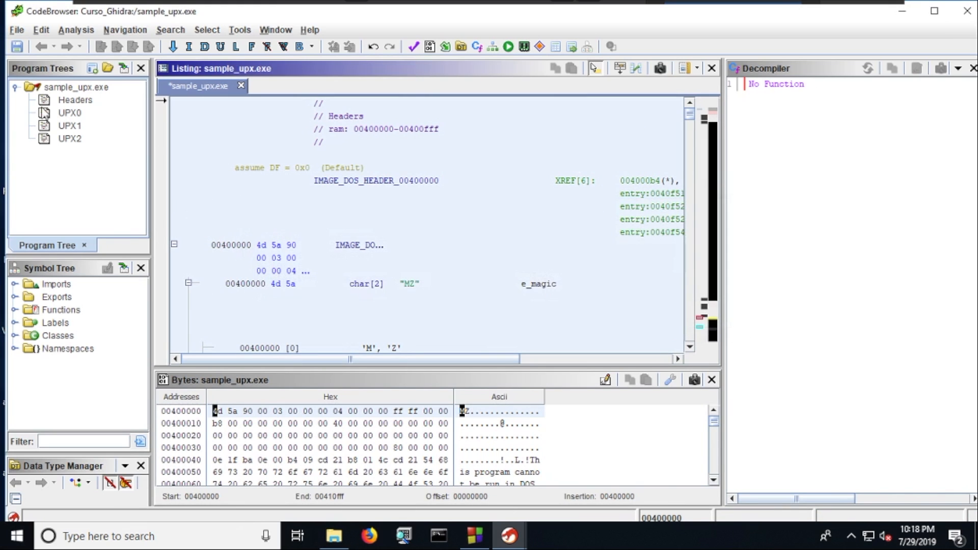
- Open the UPX0 fragment from the Program Tree and examine its contents in the Listing
left_click(74, 114)
left_click(77, 100)
left_click(71, 112)
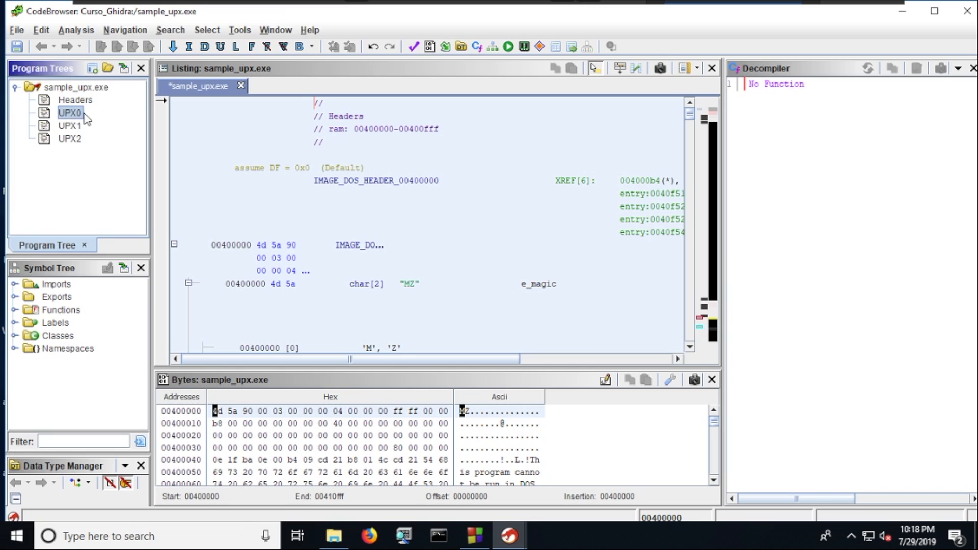
double_click(76, 114)
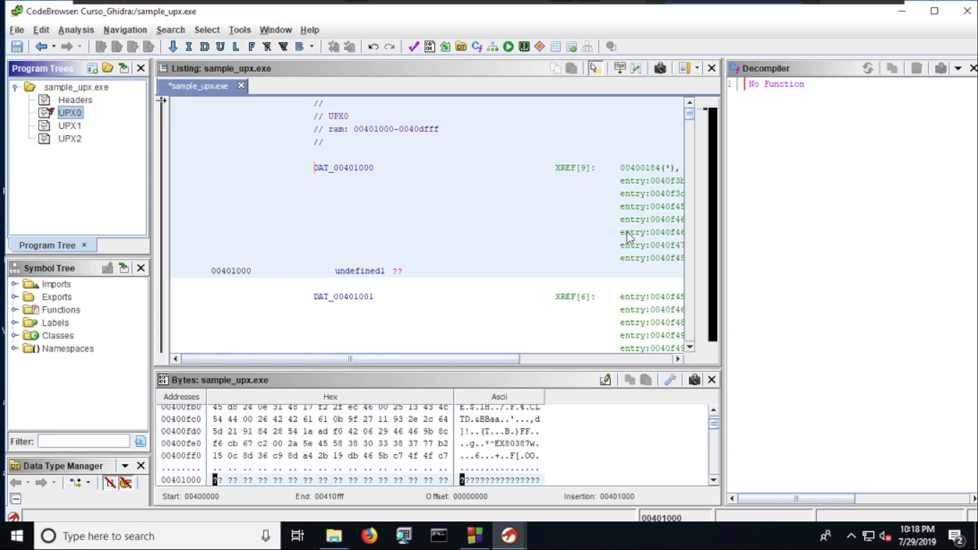
mouse_move(712, 192)
scroll(582, 204, "down", 20)
scroll(583, 205, "up", 17)
scroll(583, 205, "up", 20)
- Open the UPX1 fragment from the Program Tree and examine its first data items and entropy
left_click(71, 126)
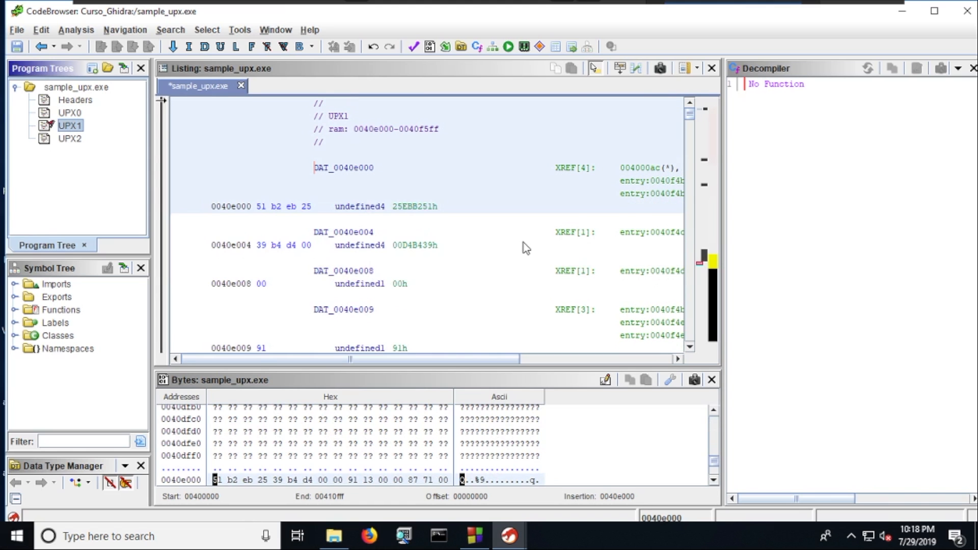
scroll(545, 257, "down", 5)
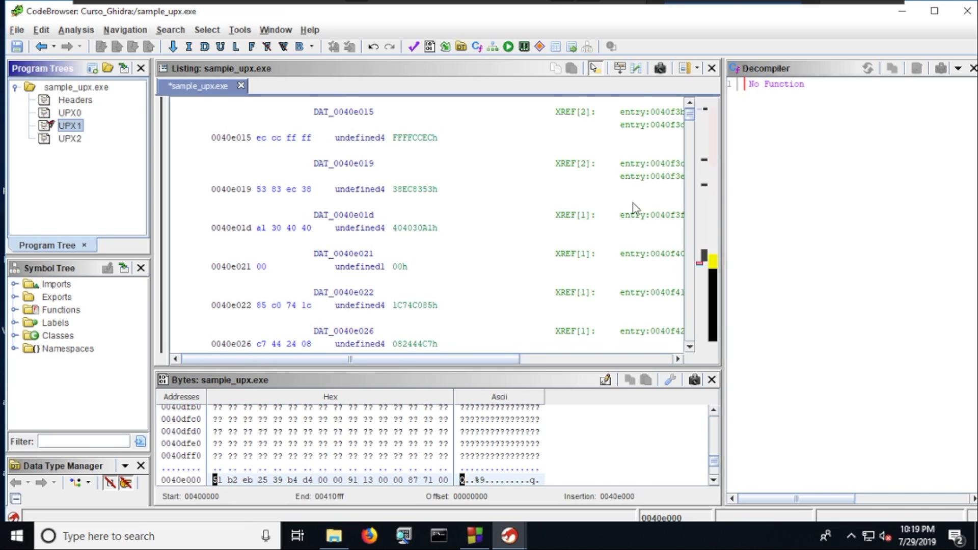
scroll(506, 198, "down", 5)
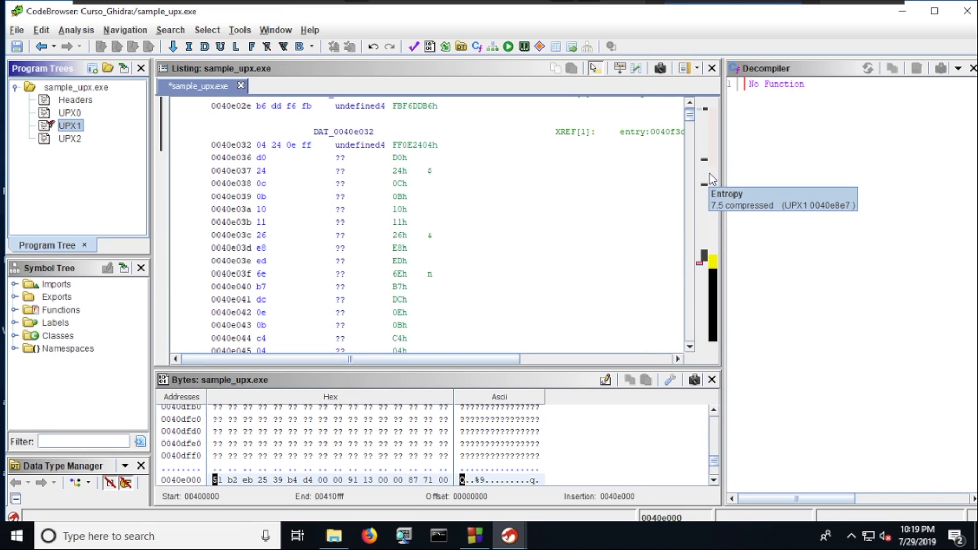
- Review the Entropy range and color settings in the CodeBrowser tool options, and close the options without changes
left_click(49, 31)
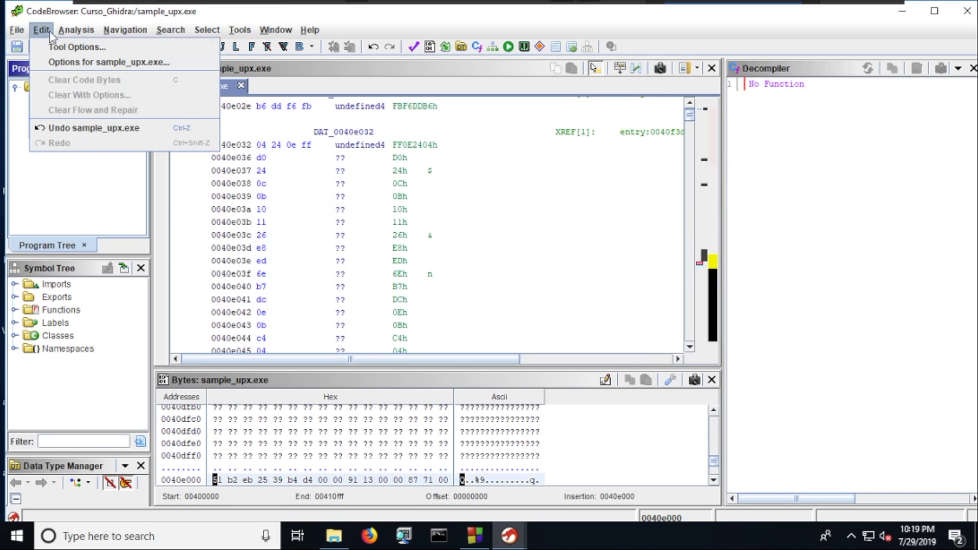
left_click(56, 45)
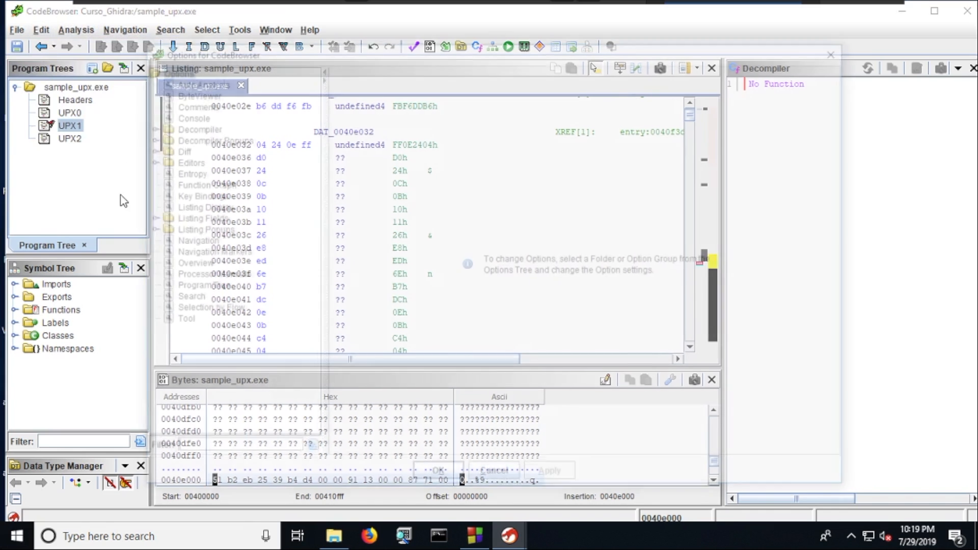
left_click(193, 173)
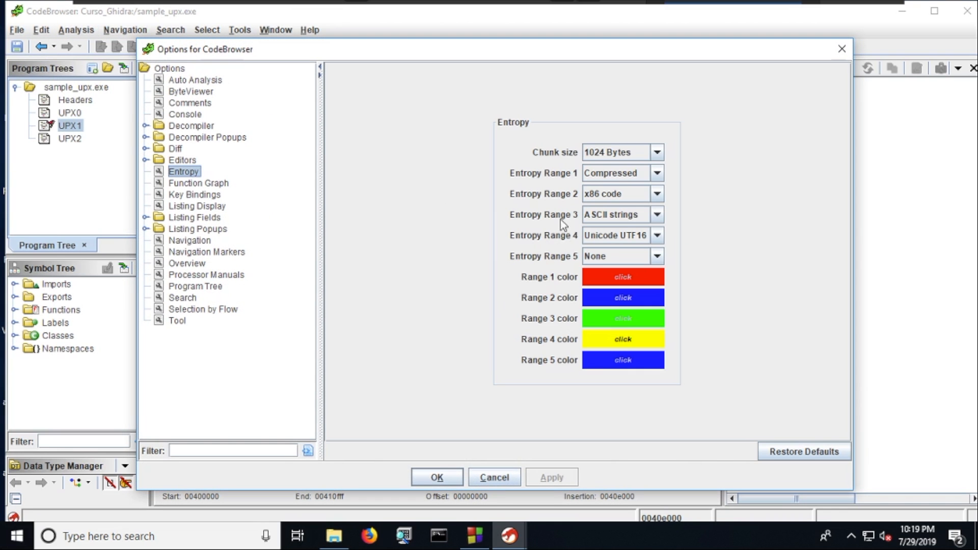
left_click(841, 48)
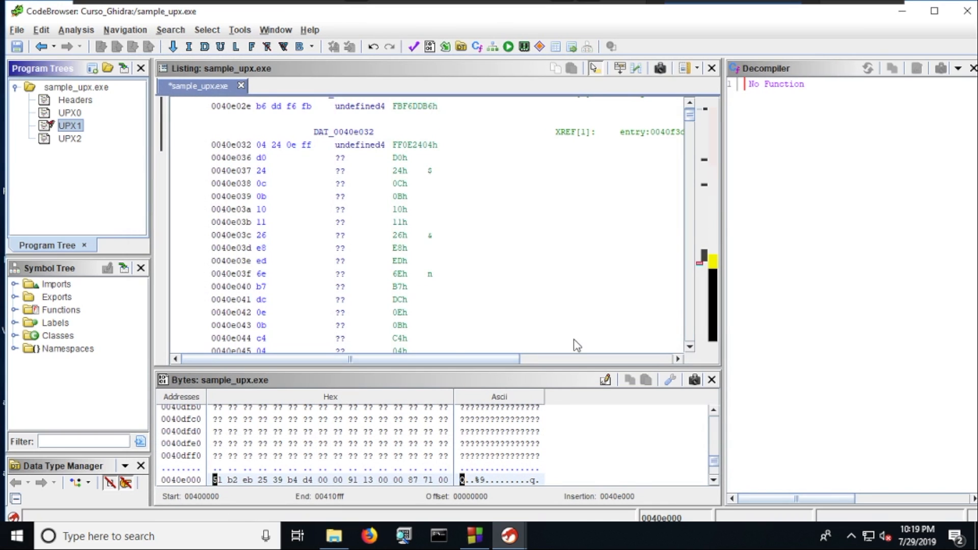
- Examine the undefined bytes of the UPX1 block in the Listing, from about 0040e0b4 to 0040e10c
scroll(612, 326, "down", 15)
left_click_drag(420, 173, 403, 264)
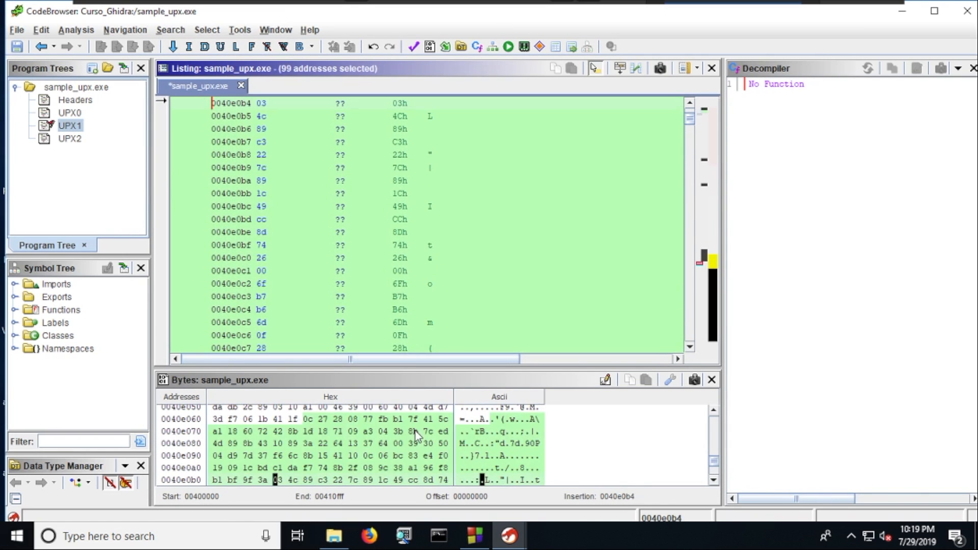
left_click(402, 212)
left_click(404, 168)
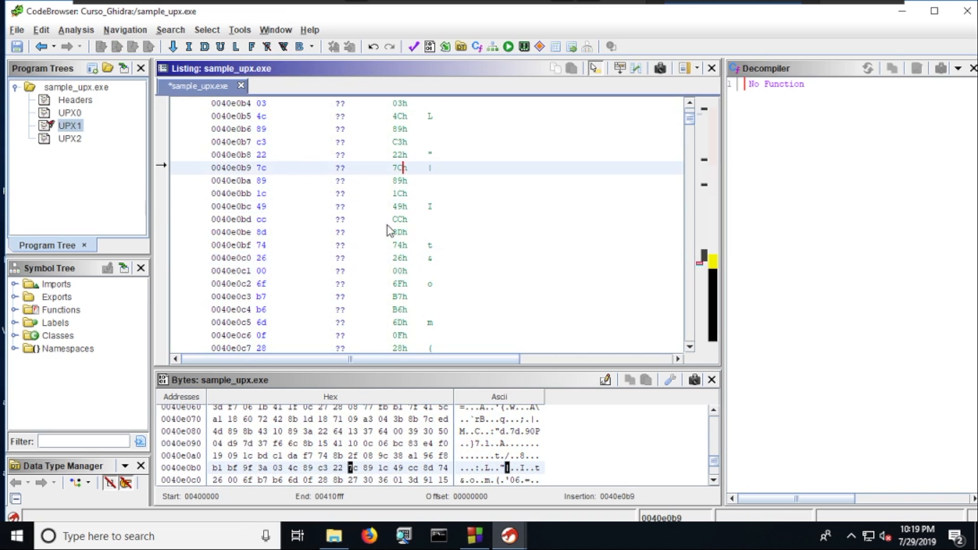
left_click(399, 195)
left_click(398, 182)
scroll(397, 185, "down", 15)
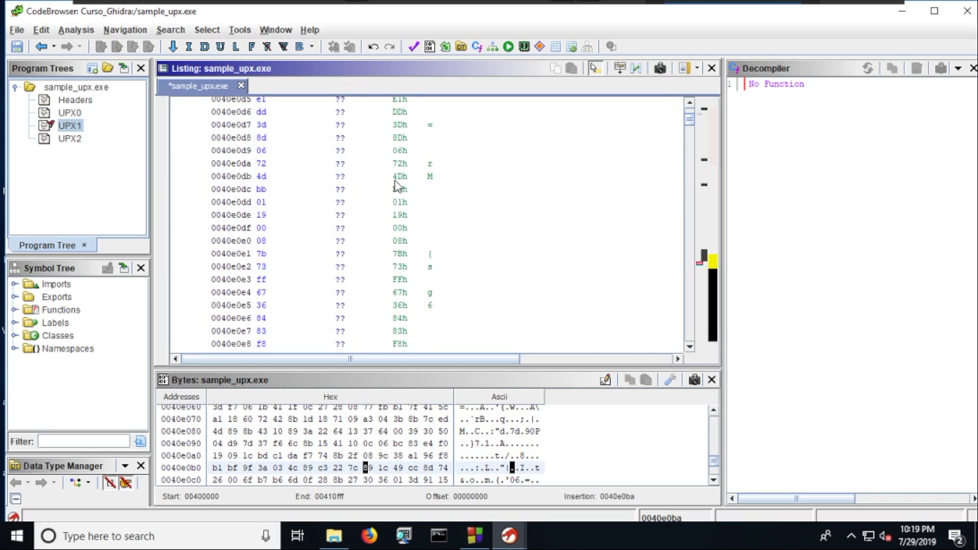
left_click(427, 220)
left_click(404, 194)
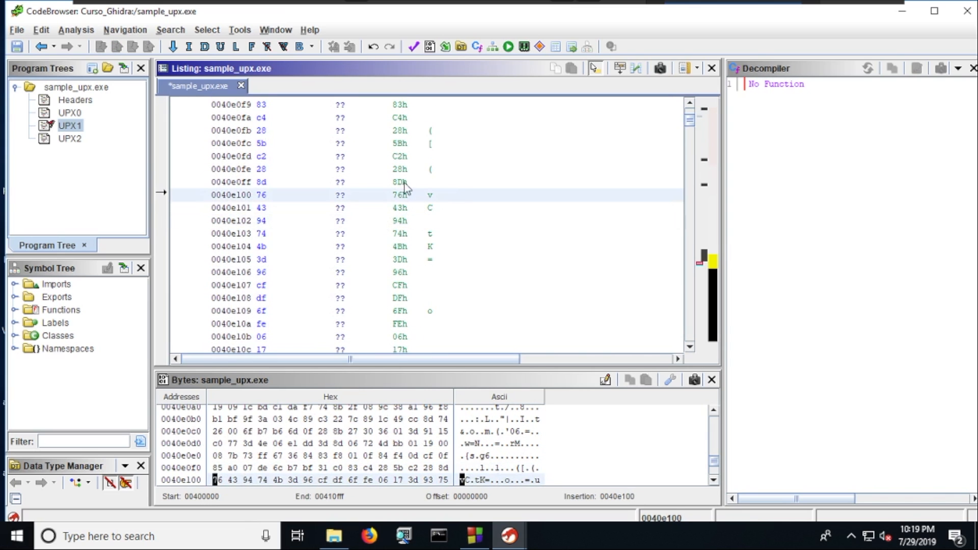
left_click(427, 182)
left_click(407, 171)
left_click(400, 157)
left_click(406, 145)
left_click(405, 131)
left_click(406, 169)
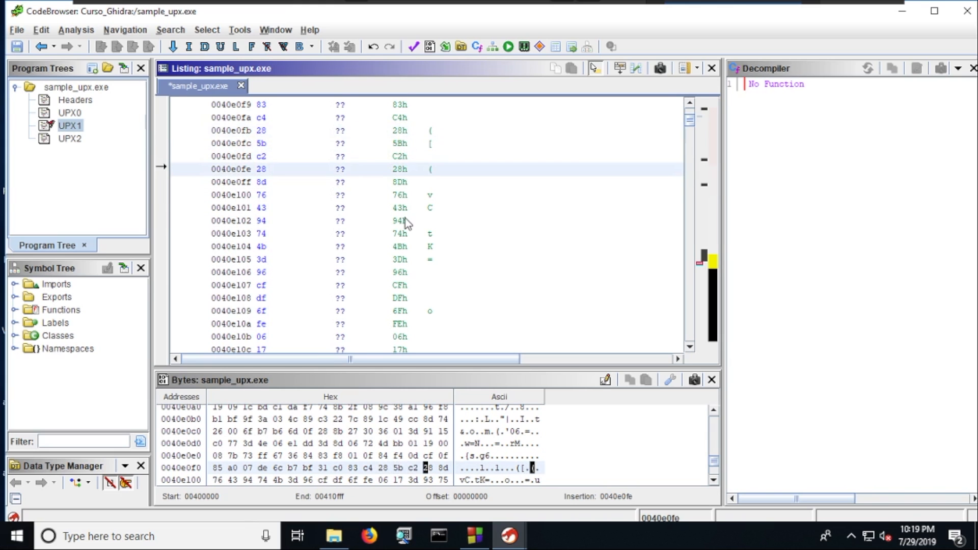
- Continue through the UPX1 bytes past 0040e168, checking the entropy of the region on the overview bar
scroll(406, 220, "down", 12)
scroll(406, 220, "down", 19)
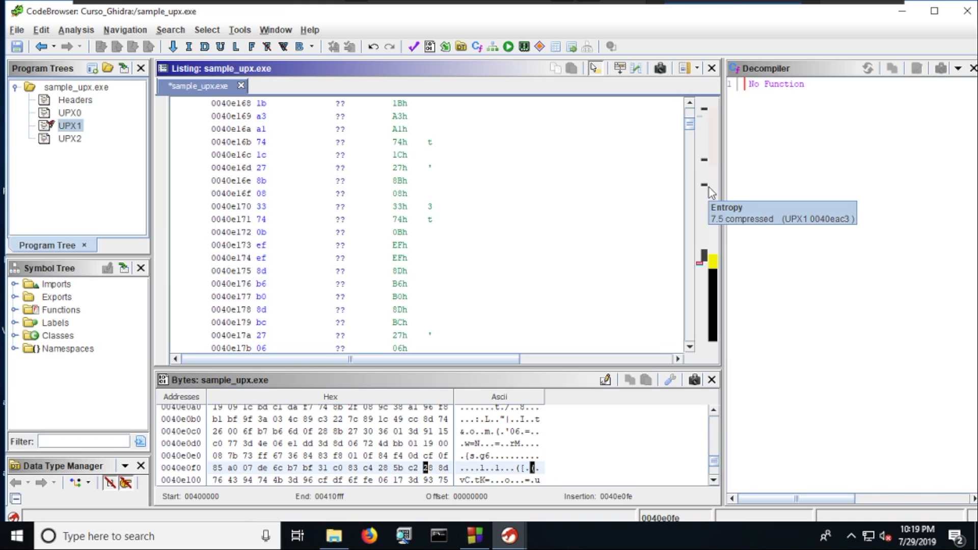
scroll(560, 229, "down", 10)
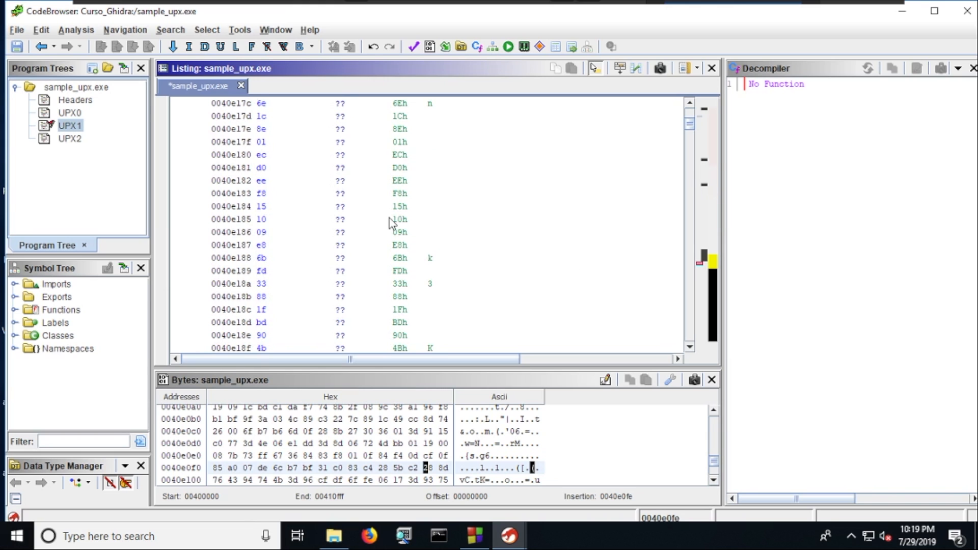
scroll(391, 224, "down", 5)
scroll(391, 225, "down", 3)
left_click_drag(434, 176, 417, 319)
left_click(469, 281)
- Inspect the black zero-entropy region of UPX1 at several addresses from 0040f69b, and return to the bytes near 0040e52a
left_click(716, 280)
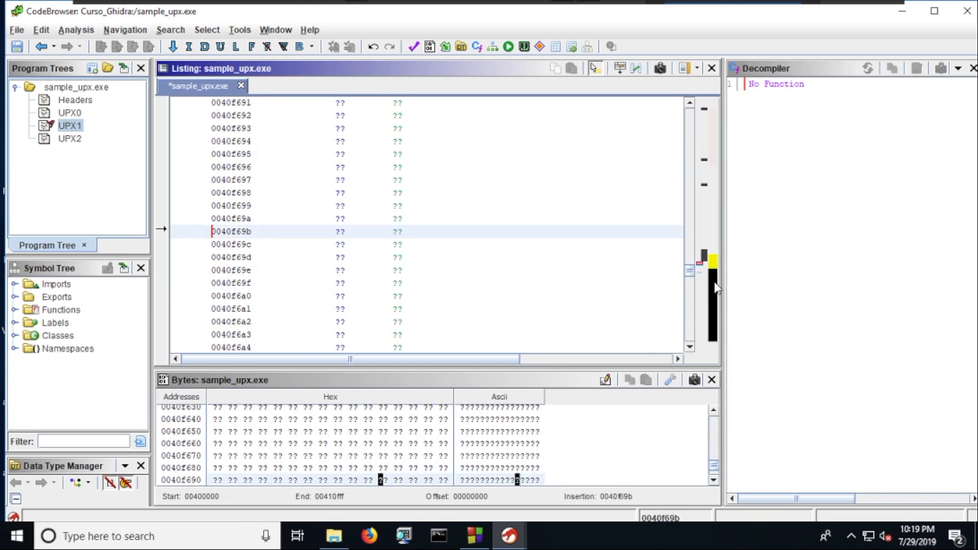
left_click(716, 292)
left_click(715, 303)
left_click(714, 316)
left_click(710, 316)
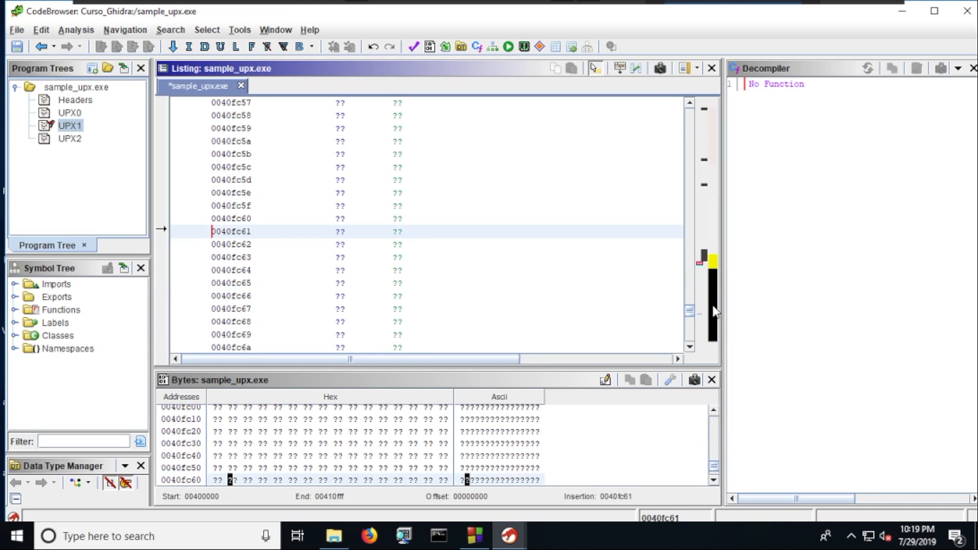
left_click_drag(691, 305, 543, 127)
left_click(541, 121)
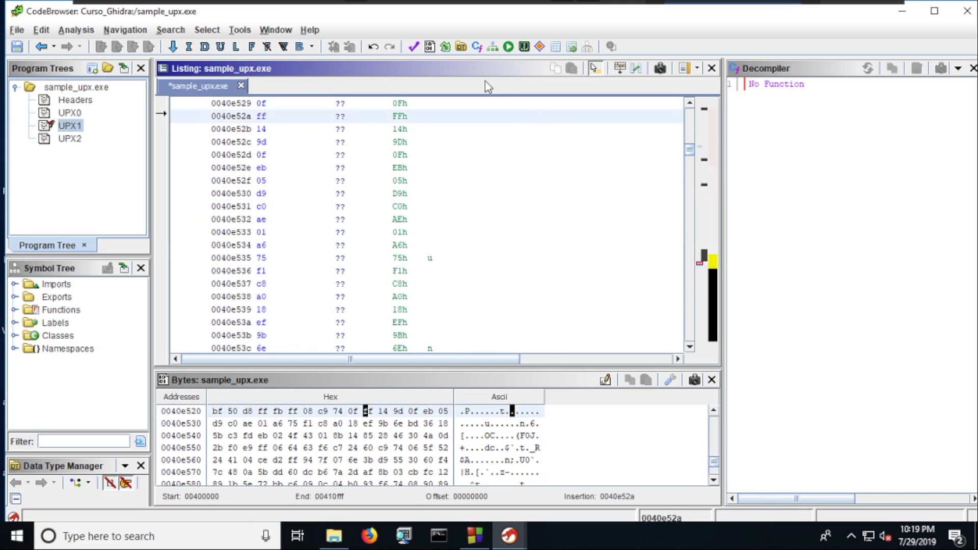
- Go to the UPX1 block starting at 0040e000 from the Memory Map and examine its bytes in the Listing
left_click(523, 46)
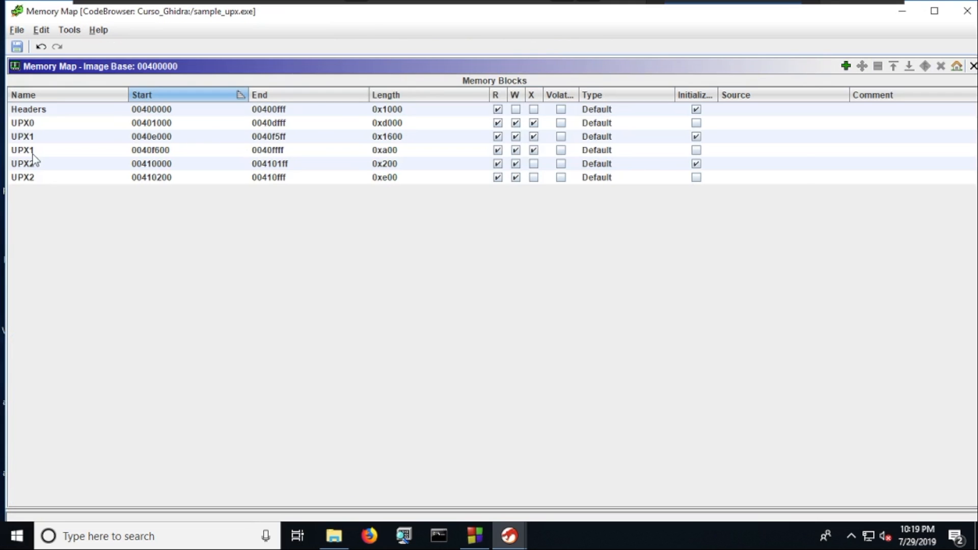
left_click(42, 139)
left_click(46, 152)
left_click(62, 136)
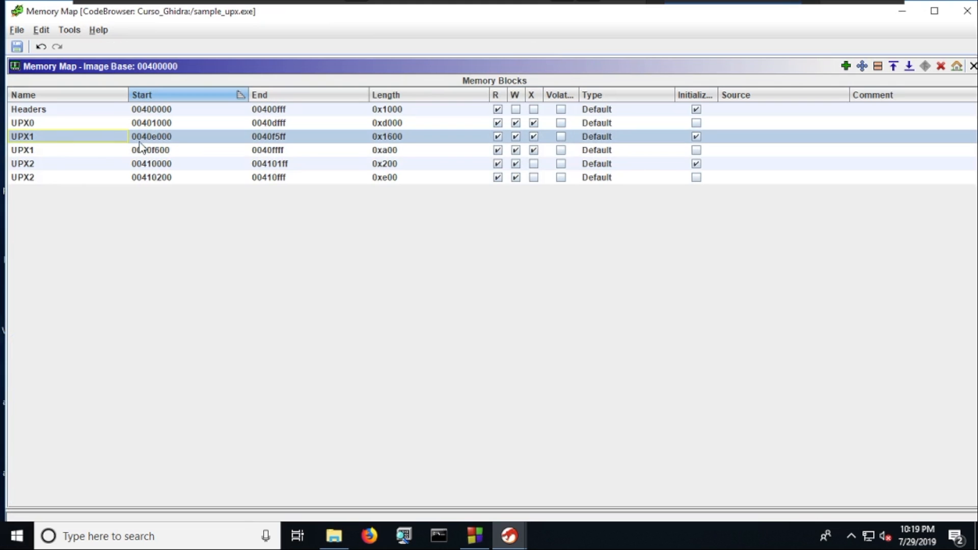
double_click(157, 137)
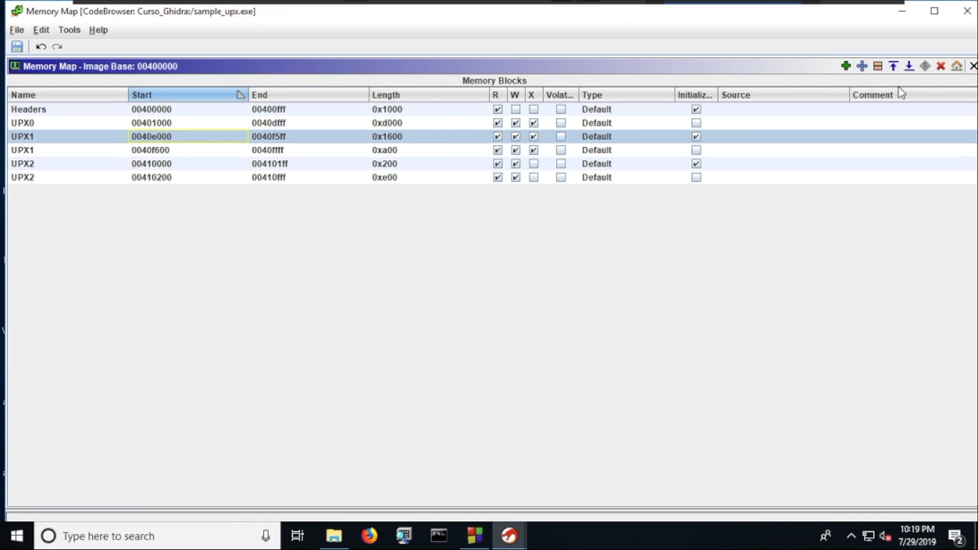
left_click(902, 10)
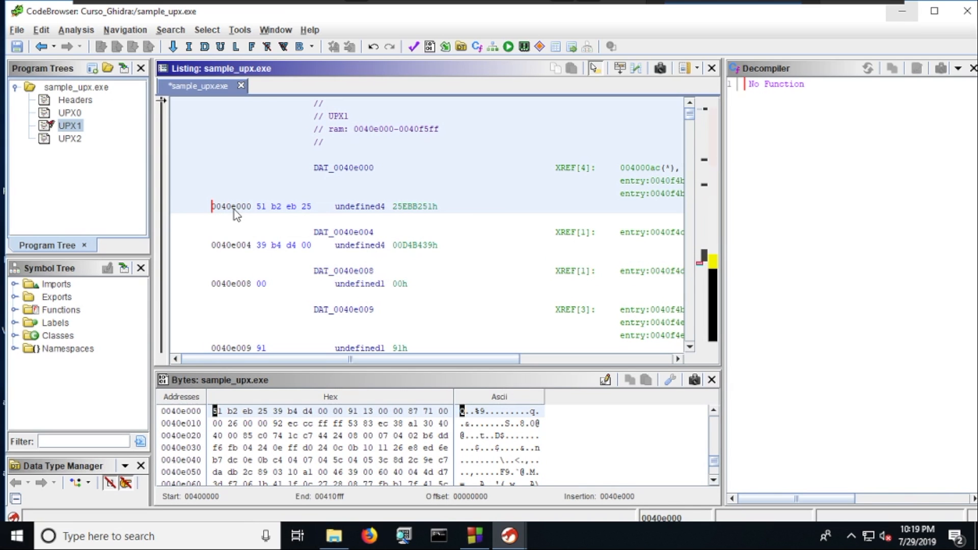
scroll(280, 209, "down", 15)
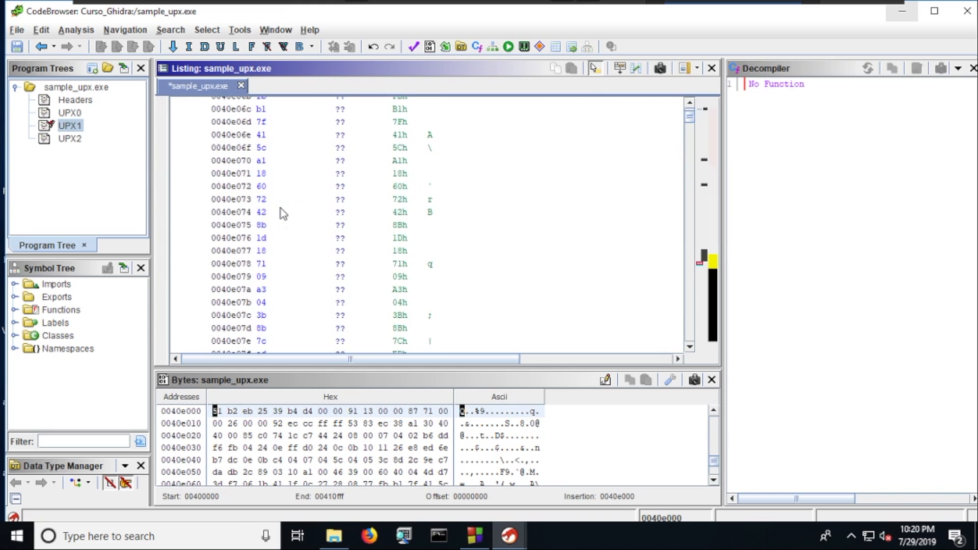
- Go to the UPX1 block starting at 0040f600 from the Memory Map, examine it, and return to the UPX1 fragment's start
left_click(524, 47)
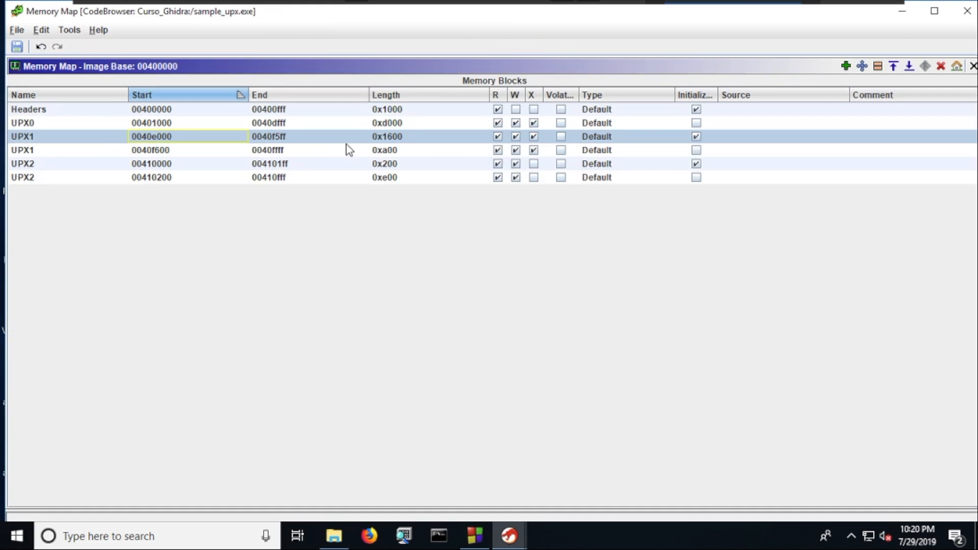
left_click(44, 147)
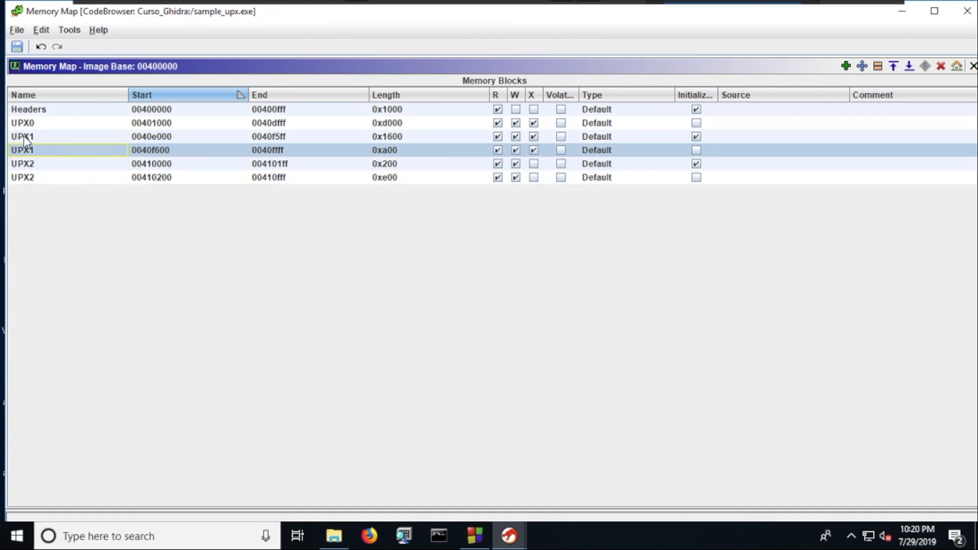
left_click(26, 135)
left_click(149, 150)
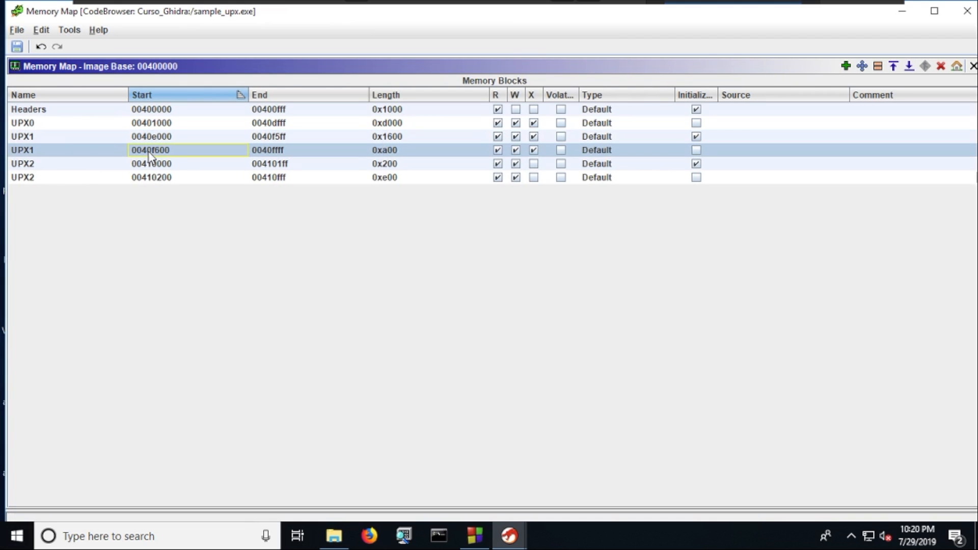
left_click(902, 11)
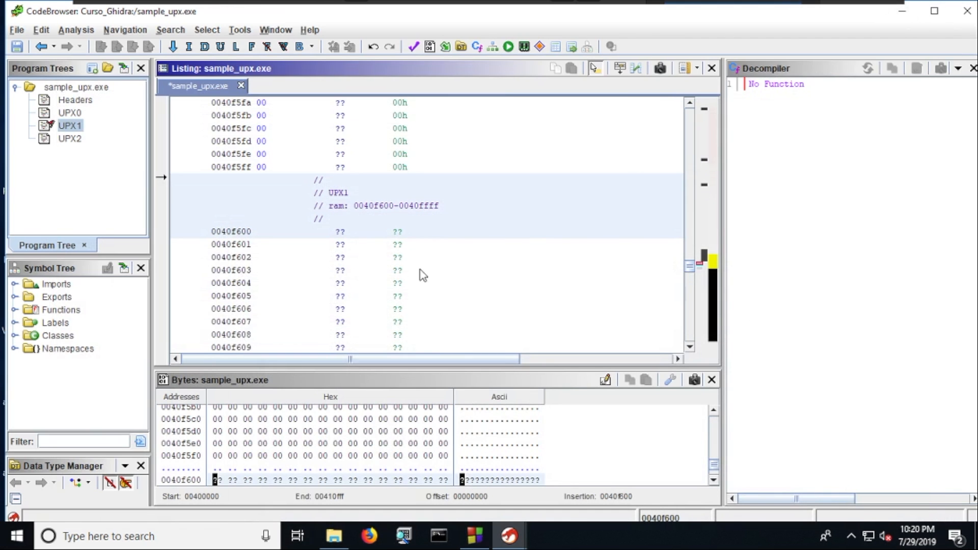
scroll(421, 270, "down", 20)
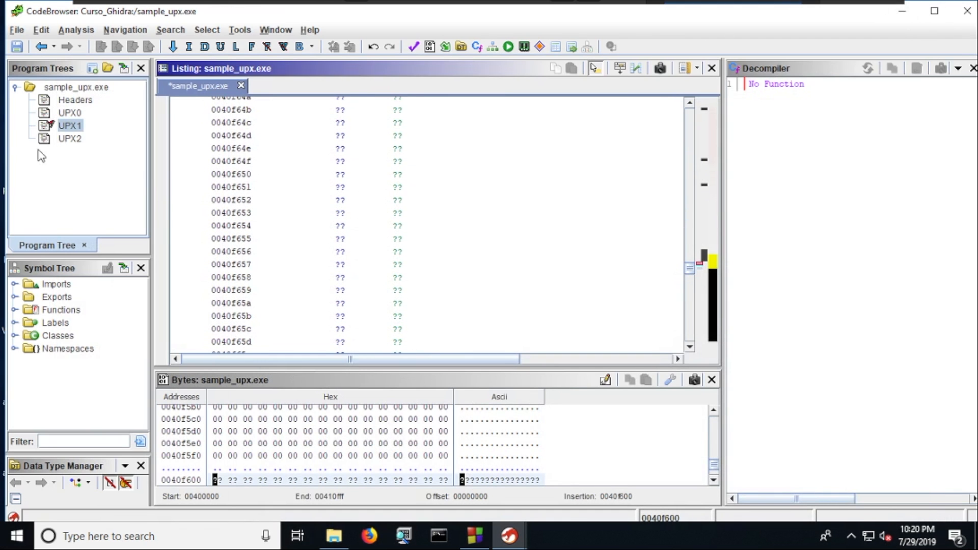
left_click(69, 113)
left_click(71, 126)
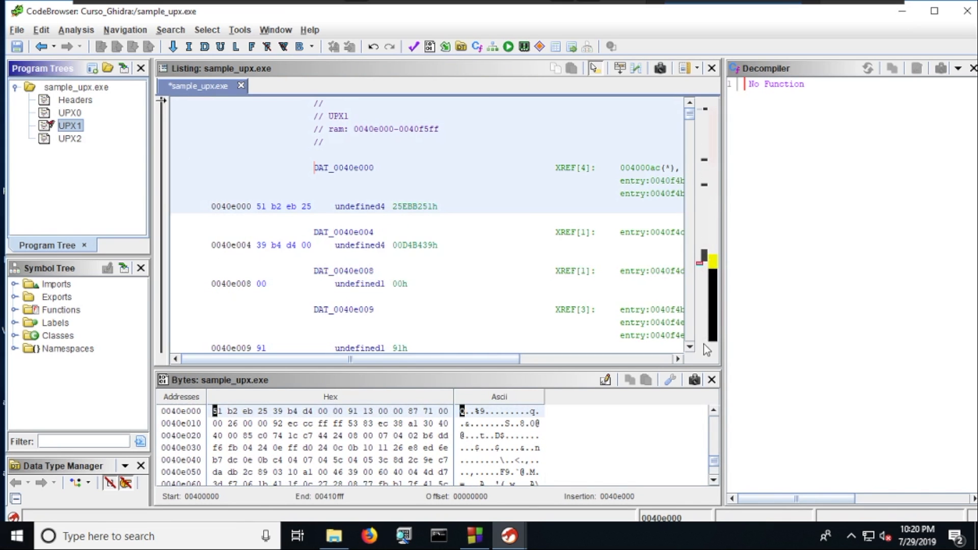
- Try to merge the two UPX1 memory blocks starting at 0040e000 and 0040f600 in the Memory Map, and dismiss the resulting dialog
left_click(525, 47)
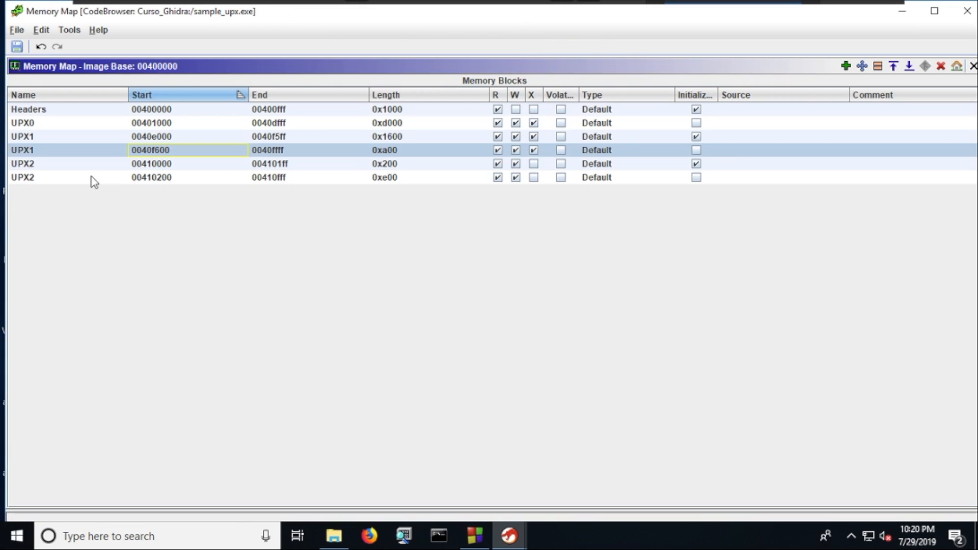
left_click(54, 137)
left_click(76, 148)
left_click(79, 138)
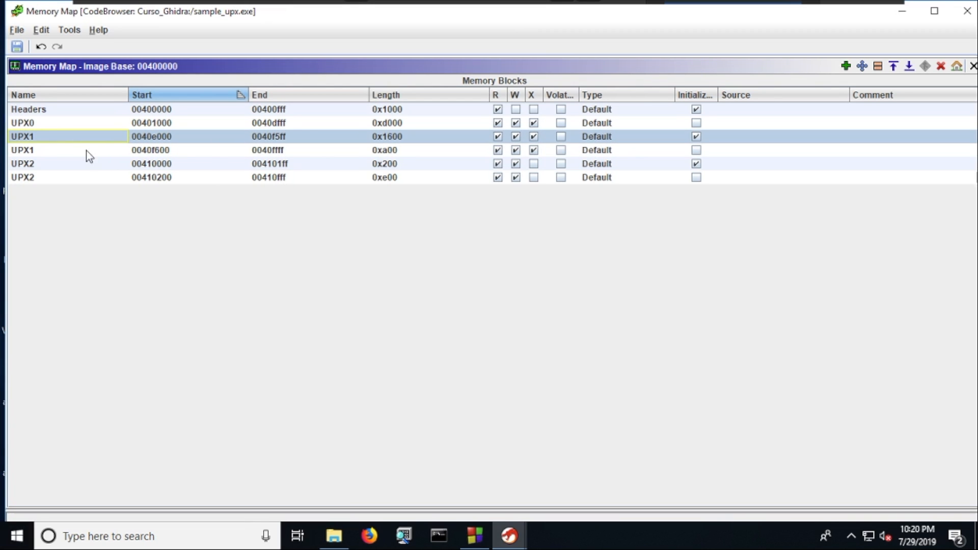
left_click(86, 150, "shift")
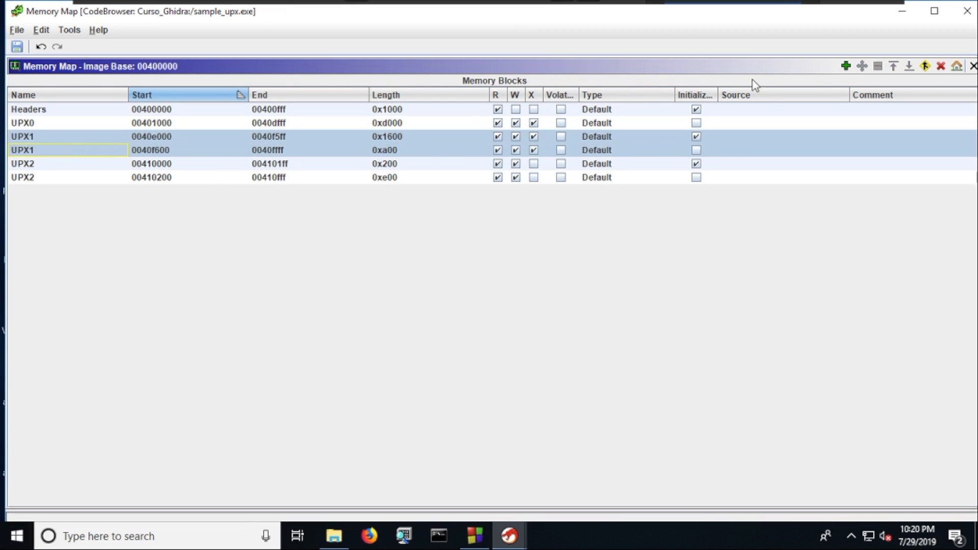
left_click(925, 66)
left_click_drag(530, 232, 505, 230)
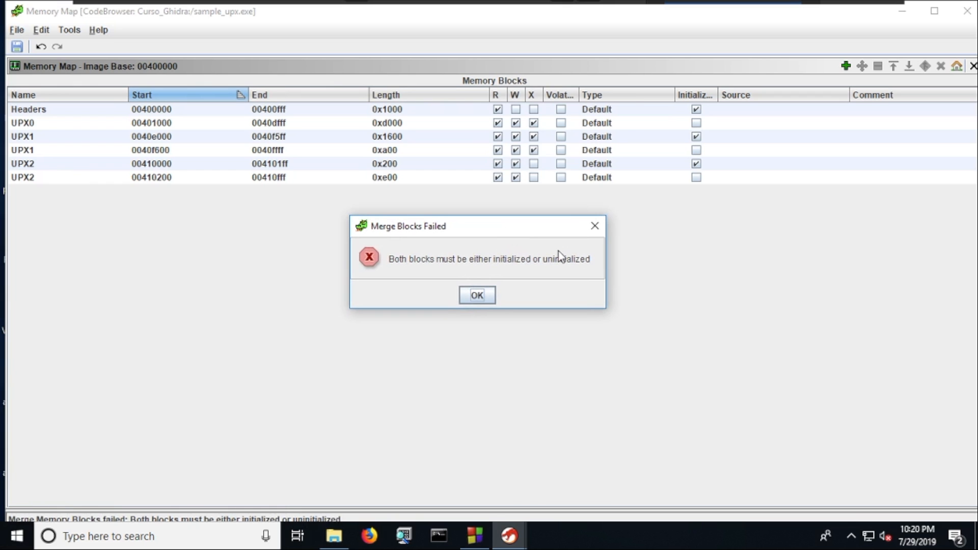
left_click(594, 228)
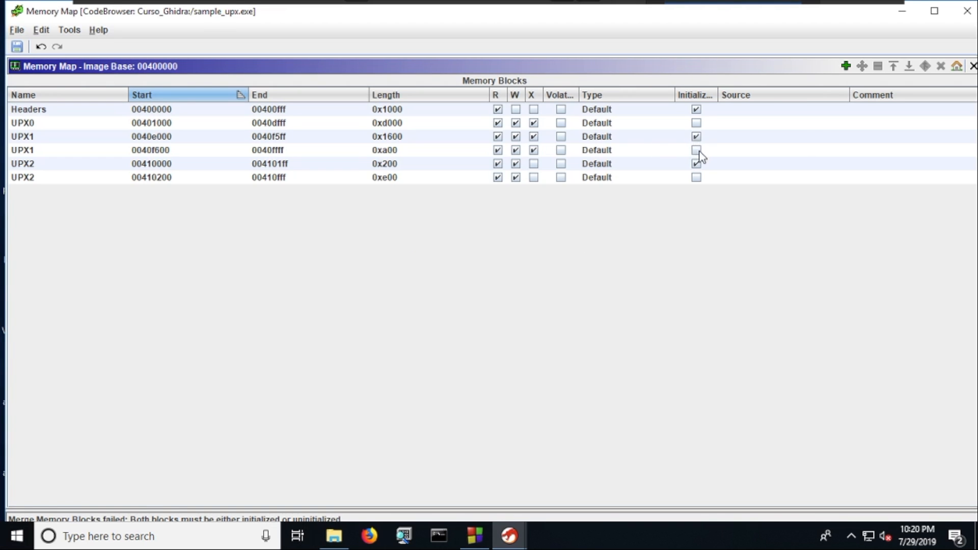
- Initialize the UPX1 memory block starting at 0040f600 with the fill byte value 0x0
left_click(227, 154)
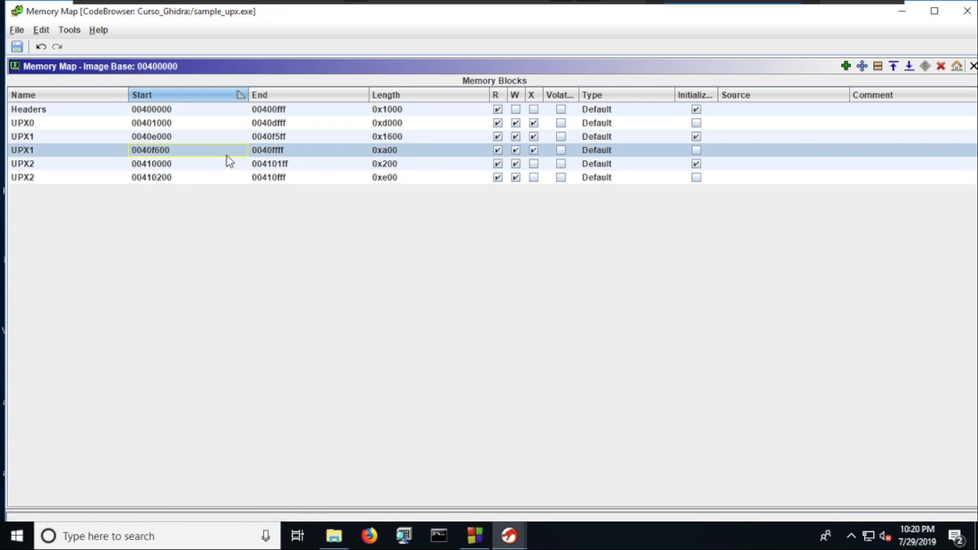
left_click(694, 149)
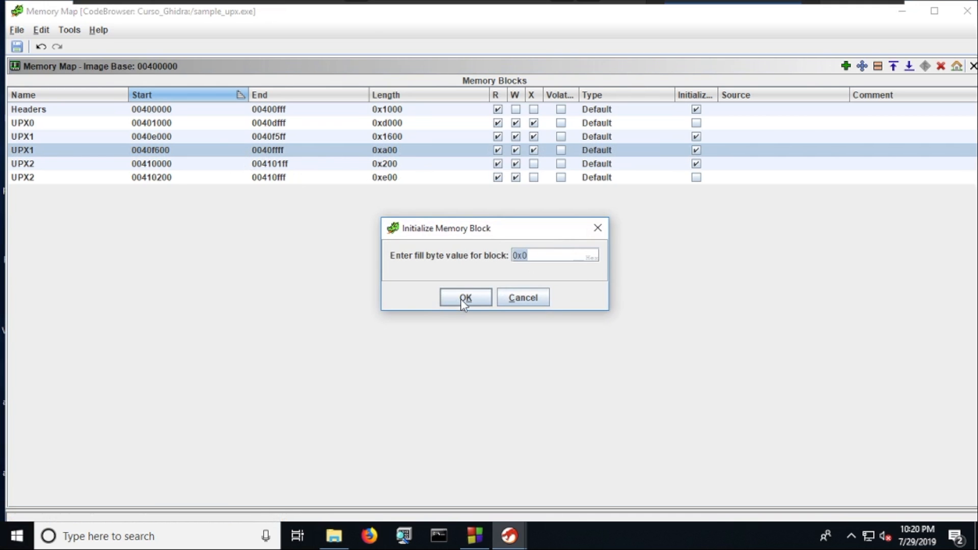
left_click(483, 299)
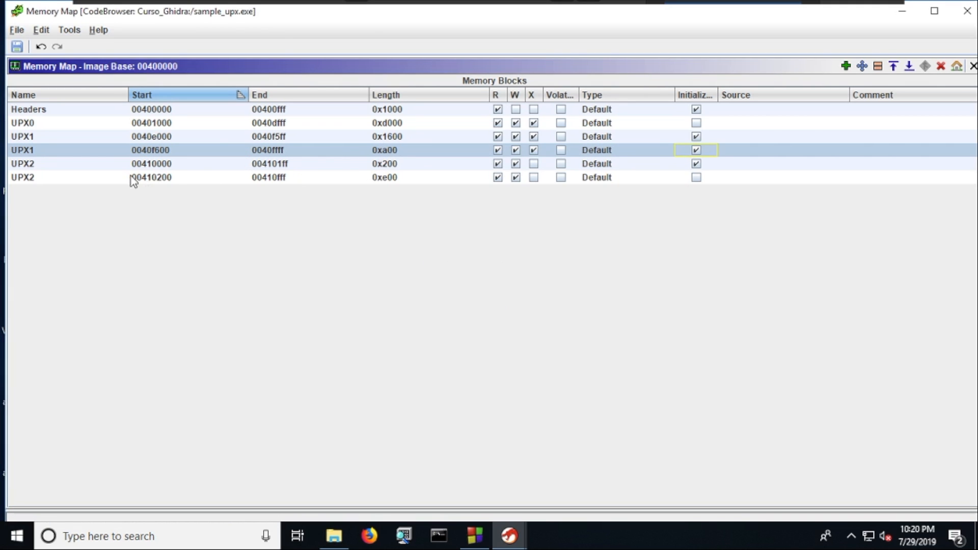
- Merge the UPX1 memory blocks starting at 0040e000 and 0040f600 into a single block
left_click(56, 138)
left_click(56, 150, "shift")
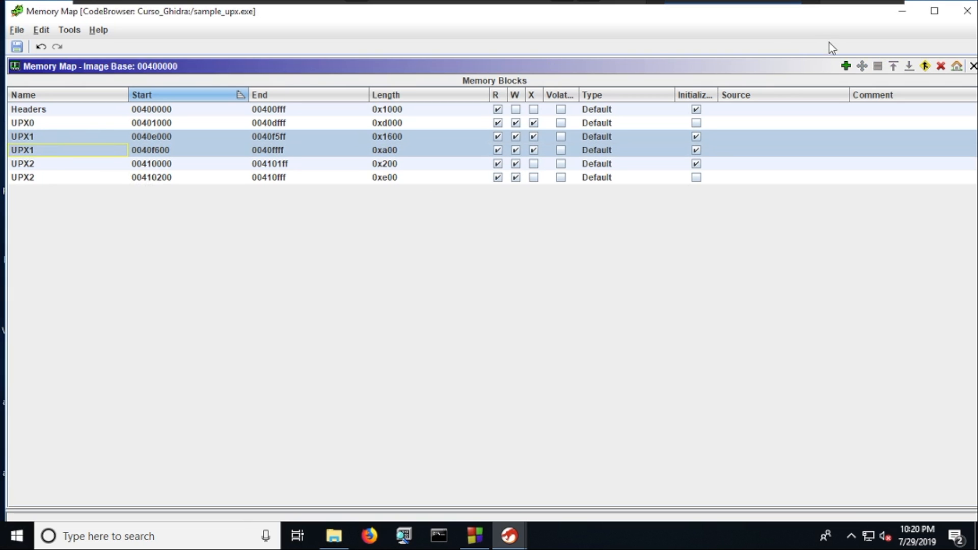
left_click(924, 66)
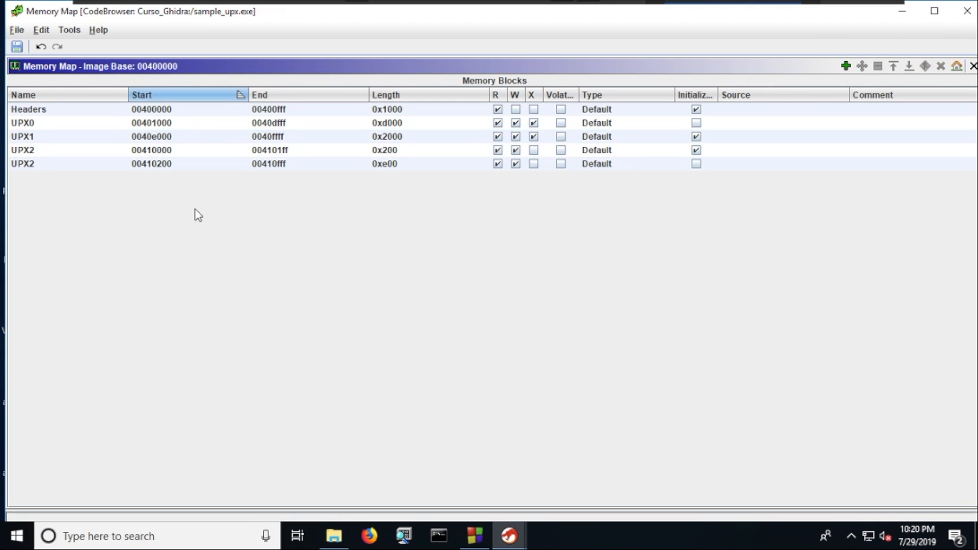
- Compare the merged UPX1 block with the UPX0 block in the Memory Map, checking their lengths, permissions and initialization
left_click(86, 139)
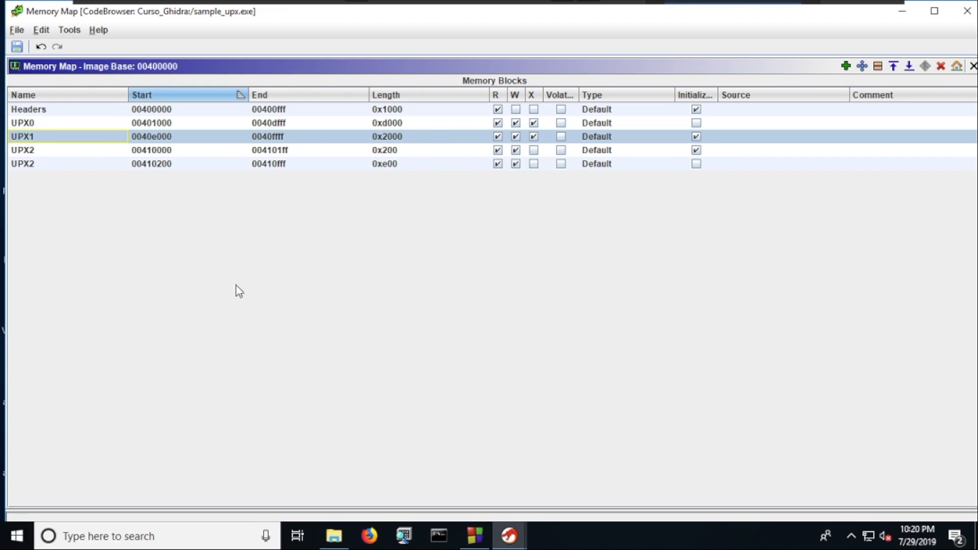
left_click(45, 124)
double_click(45, 124)
left_click(83, 136)
left_click(48, 123)
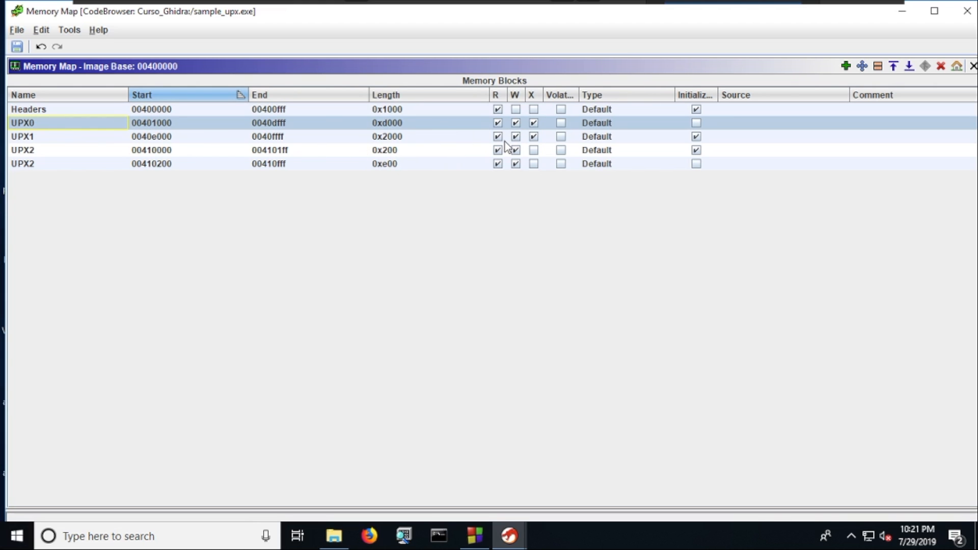
left_click(477, 138)
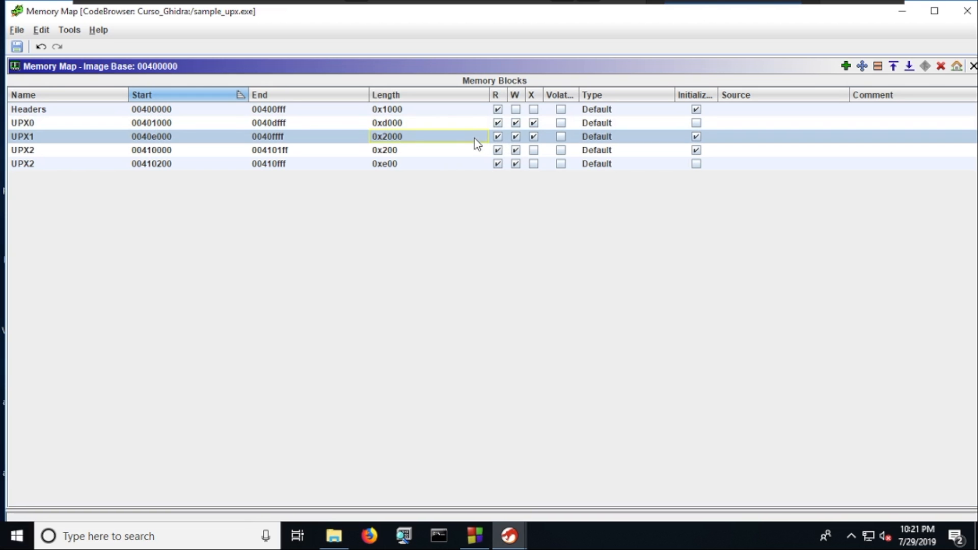
left_click(472, 125)
left_click(451, 138)
left_click(458, 126)
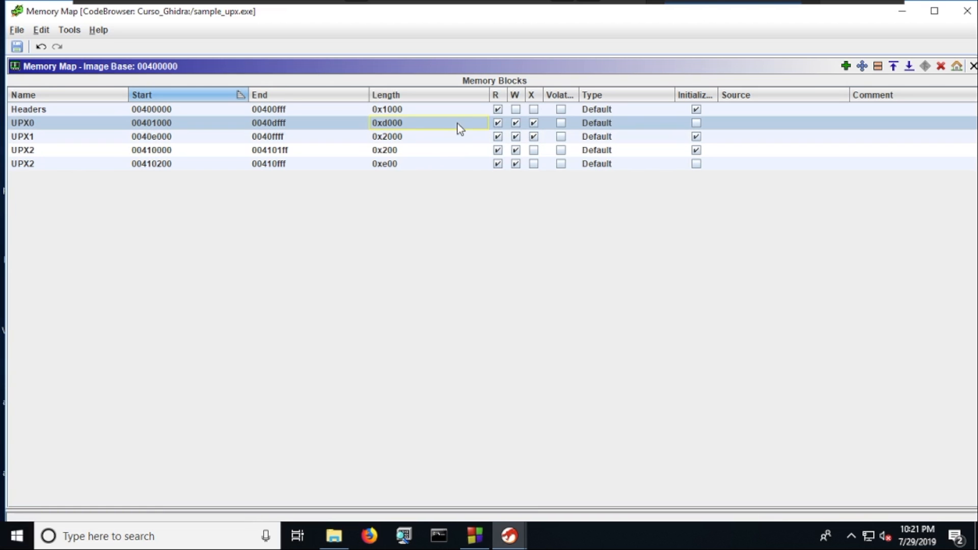
left_click(122, 138)
left_click(103, 127)
left_click(109, 138)
left_click(104, 126)
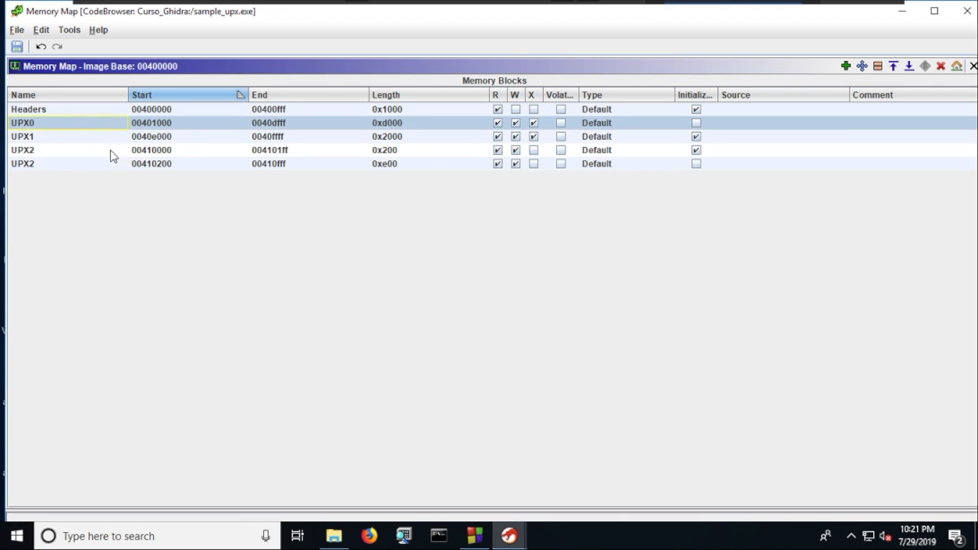
- Maximize the Memory Map window and review the UPX1 and UPX0 block entries again
left_click_drag(708, 15, 722, 85)
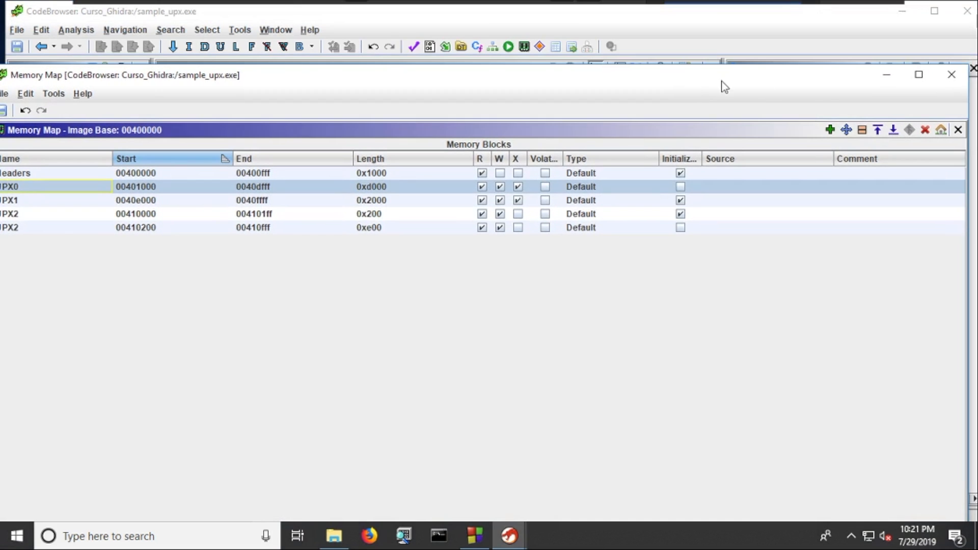
left_click(909, 76)
left_click(87, 133)
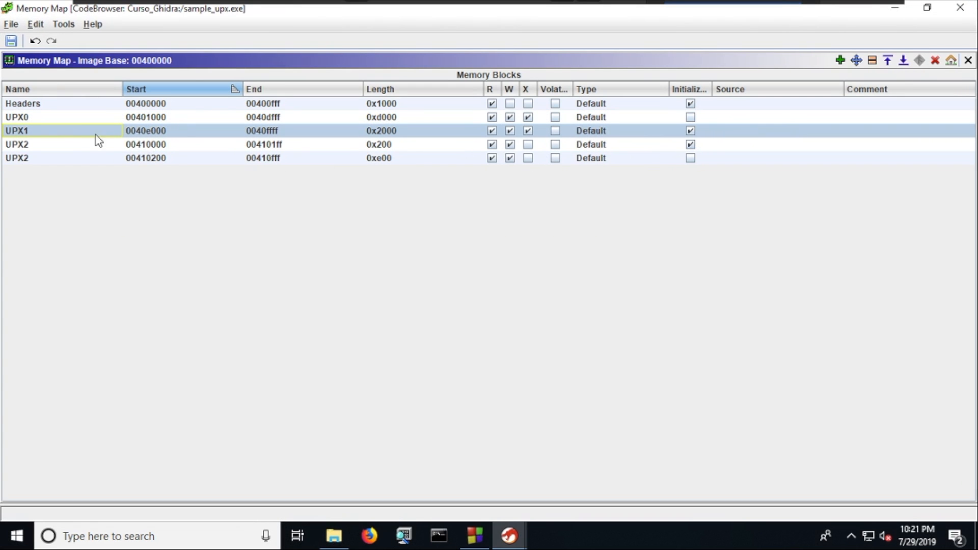
left_click(45, 120)
left_click(51, 130)
left_click(38, 121)
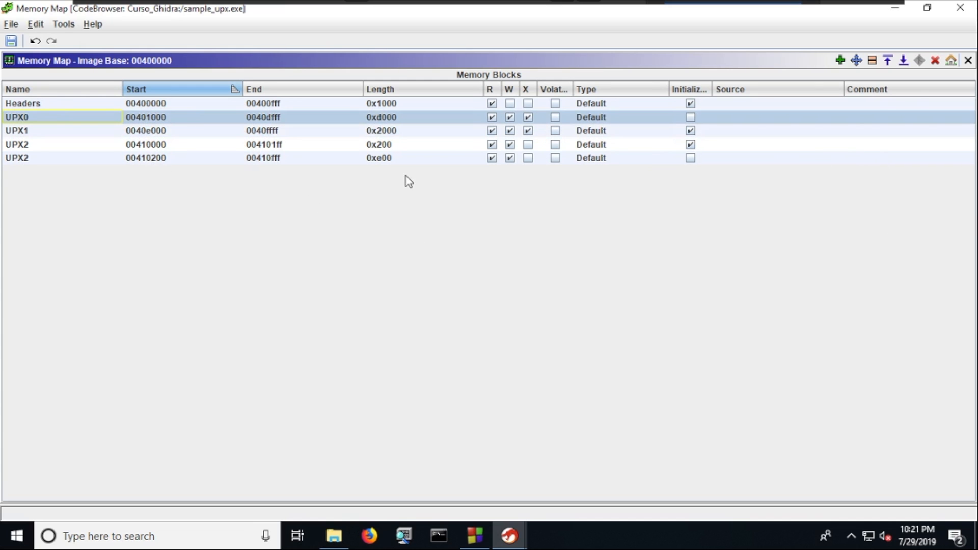
- Set the program's base image address to 00400005
left_click(950, 60)
left_click_drag(488, 264, 413, 271)
left_click(469, 267)
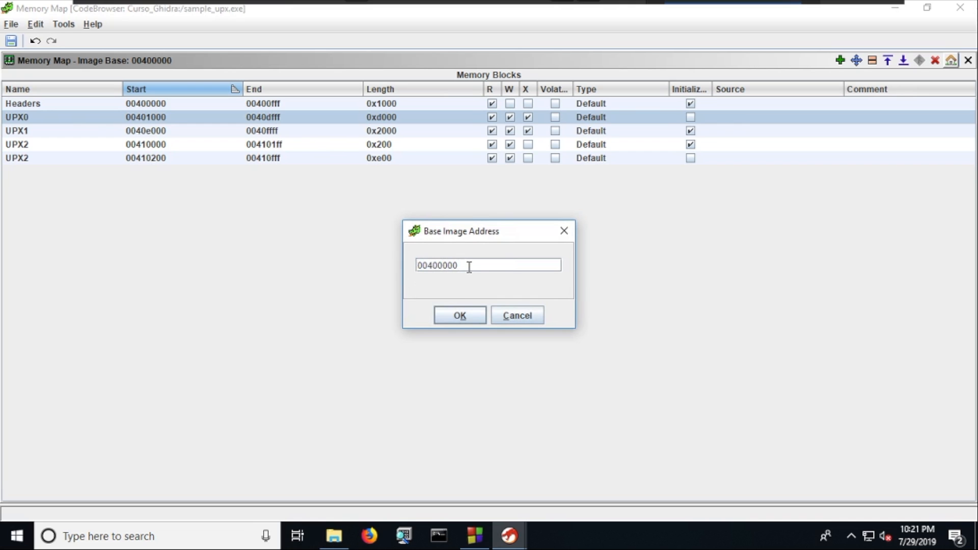
type("5")
left_click(460, 316)
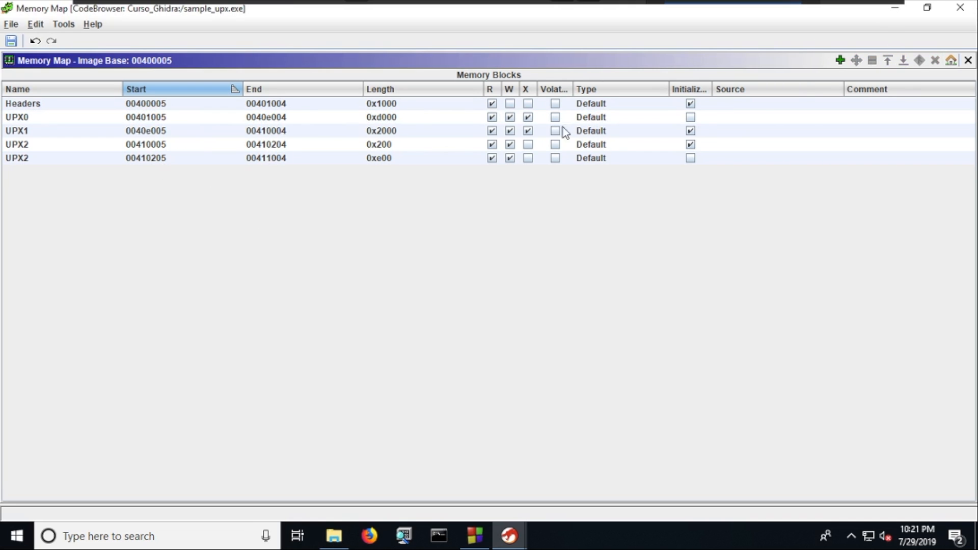
- Restore the program's base image address to 00400000
left_click(952, 61)
left_click(510, 262)
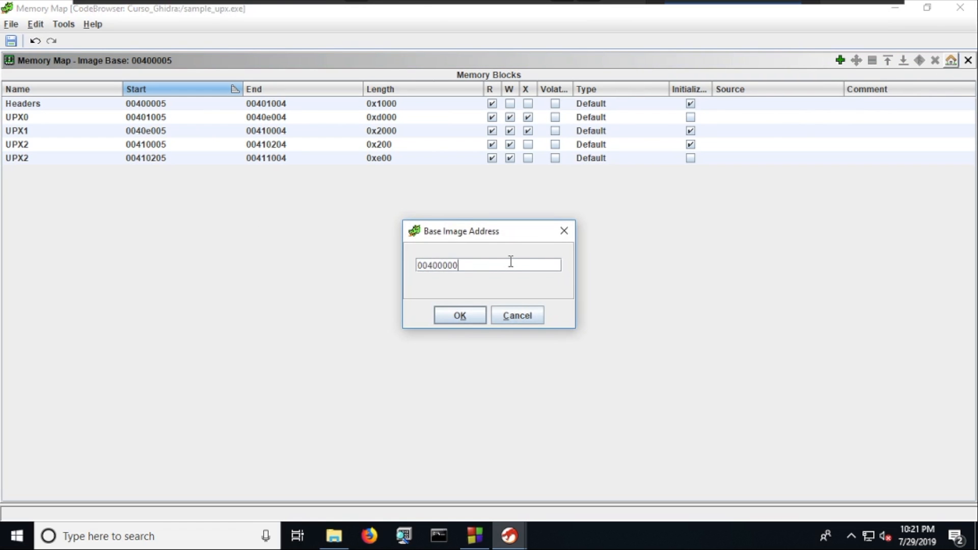
left_click(483, 314)
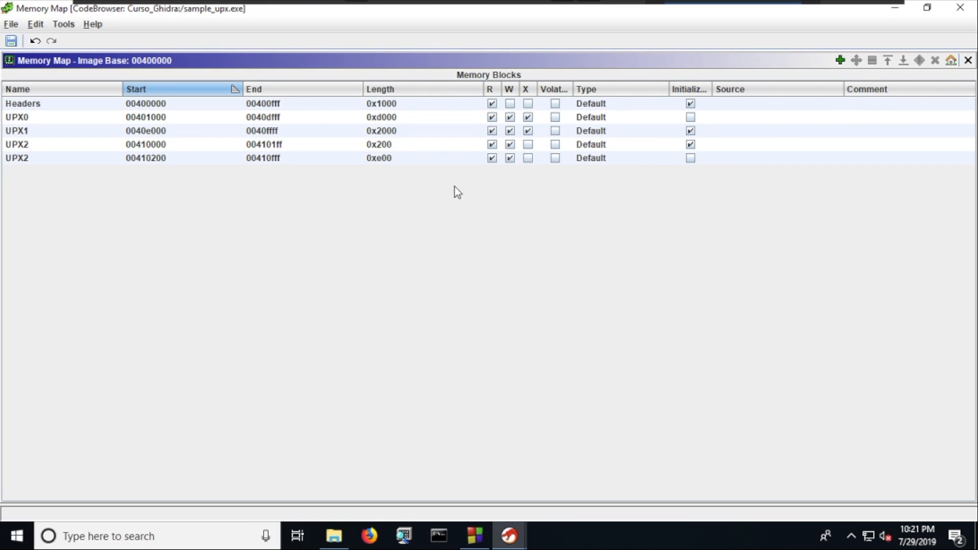
- Minimize the Memory Map and rename the Frag0-UPX1 fragment in the program tree to UPX1
left_click(903, 10)
scroll(340, 233, "down", 10)
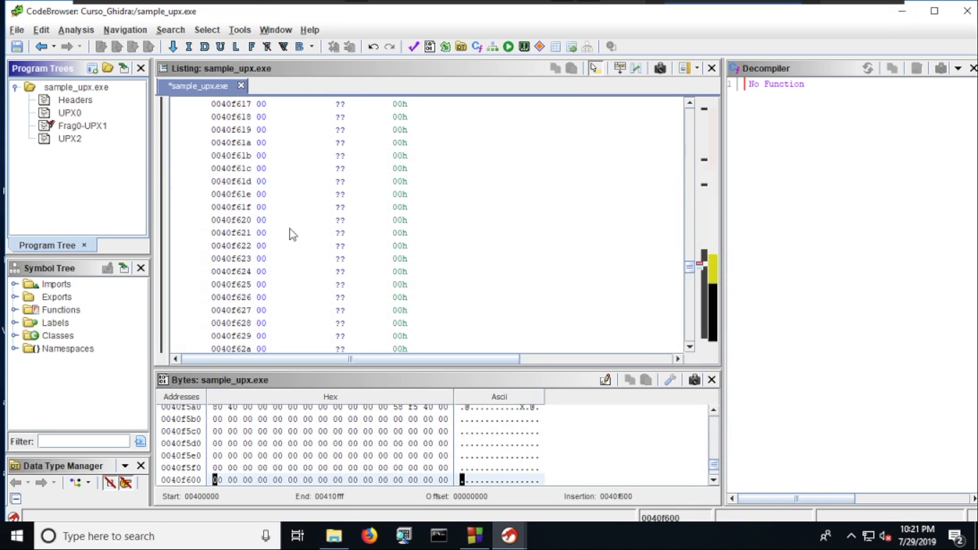
left_click(92, 126)
right_click(92, 125)
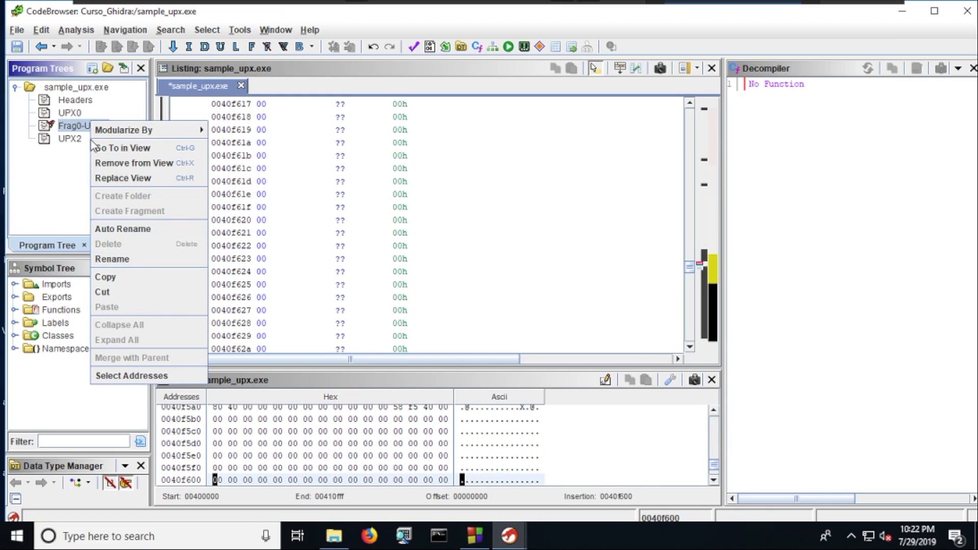
left_click(130, 265)
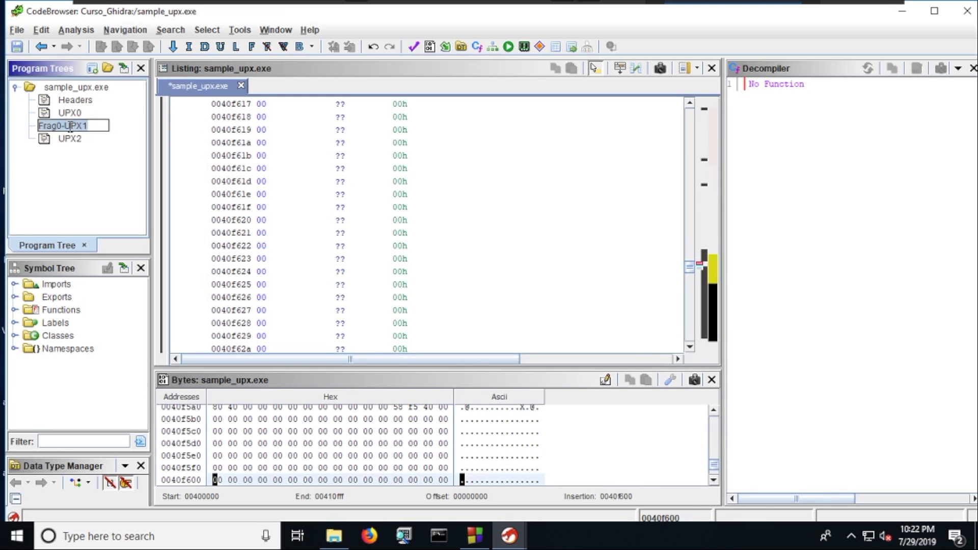
key("BackSpace")
key("BackSpace")
key("BackSpace")
key("BackSpace")
key("BackSpace")
key("BackSpace")
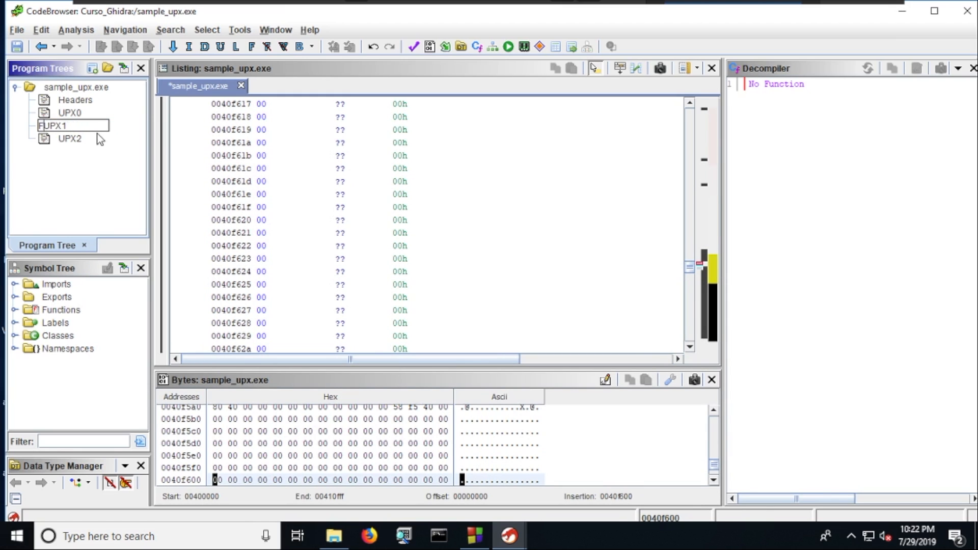
key("Return")
- Examine the merged UPX1 block's bytes in the Listing, from around 0040f653 back to around 0040e108
scroll(491, 278, "down", 20)
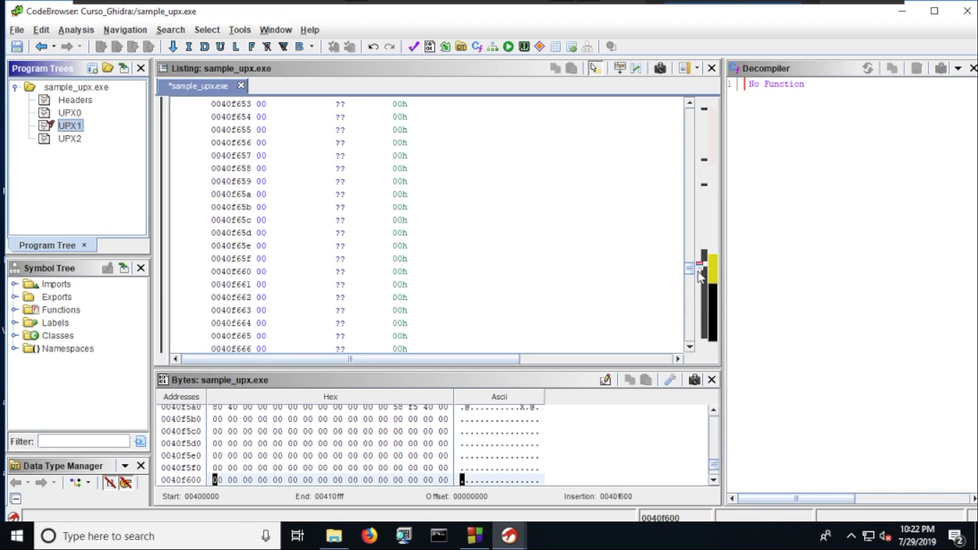
left_click_drag(687, 269, 689, 123)
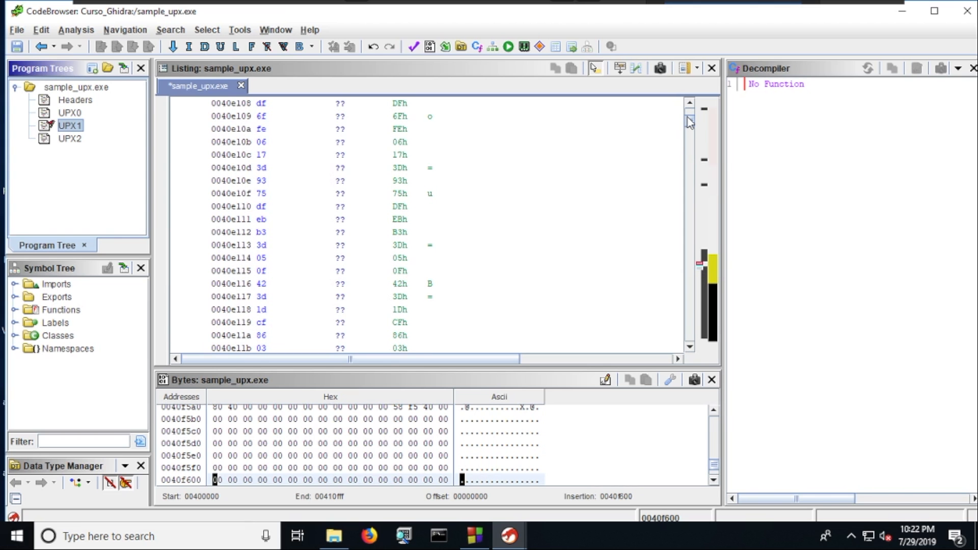